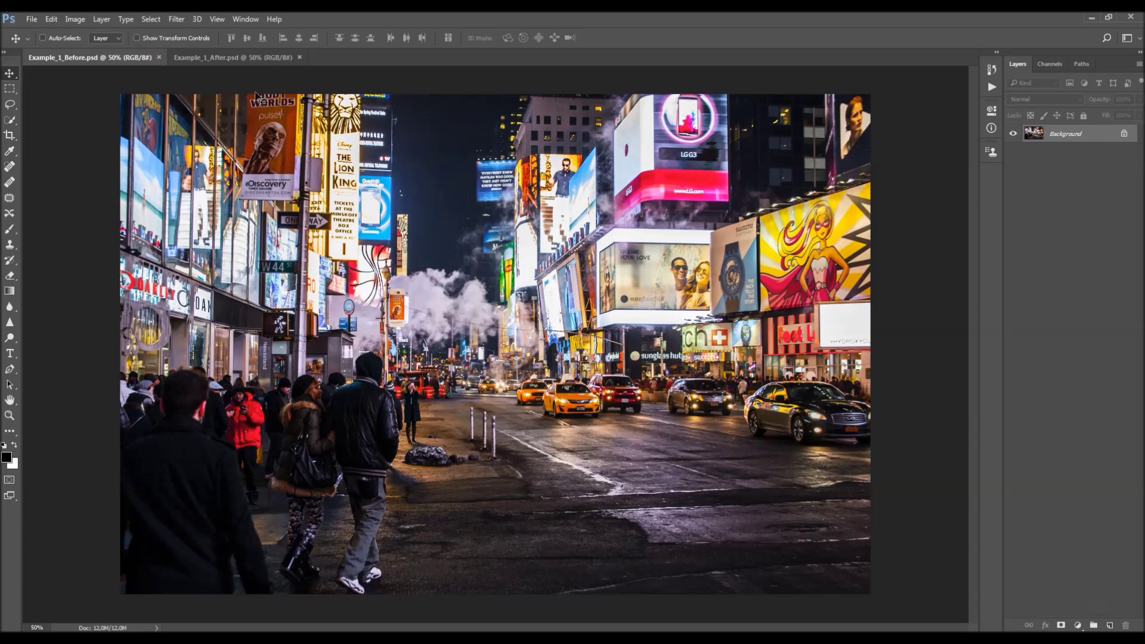
Step: View the finished Example_1_After.psd document and close it, leaving Example_1_Before.psd open
{"action": "left_click", "coordinate": [246, 58]}
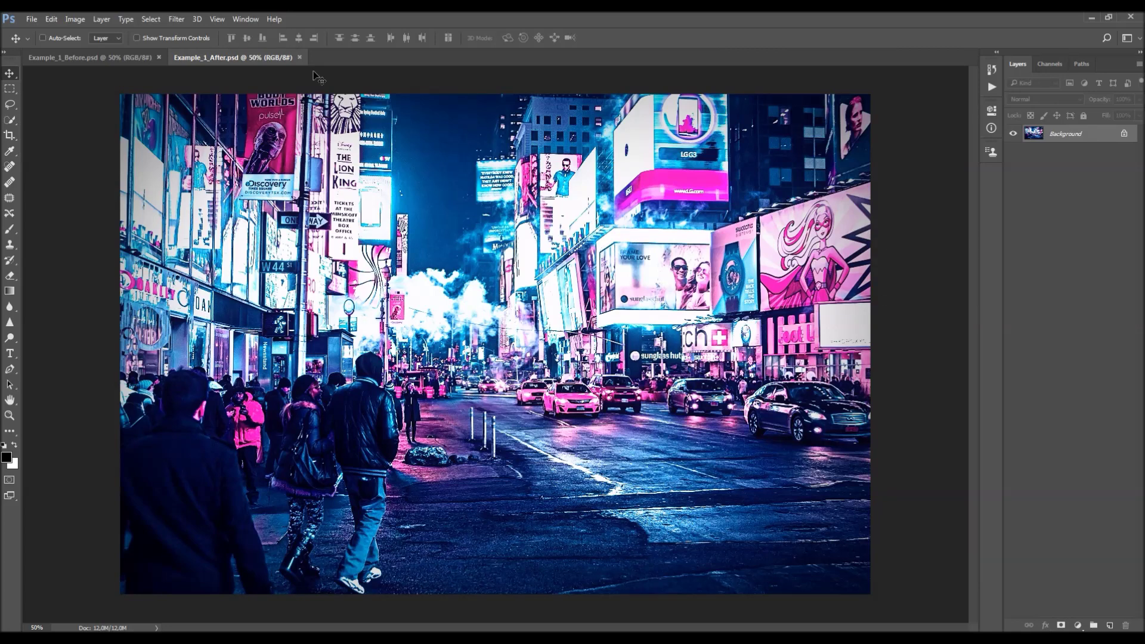
{"action": "left_click", "coordinate": [300, 56]}
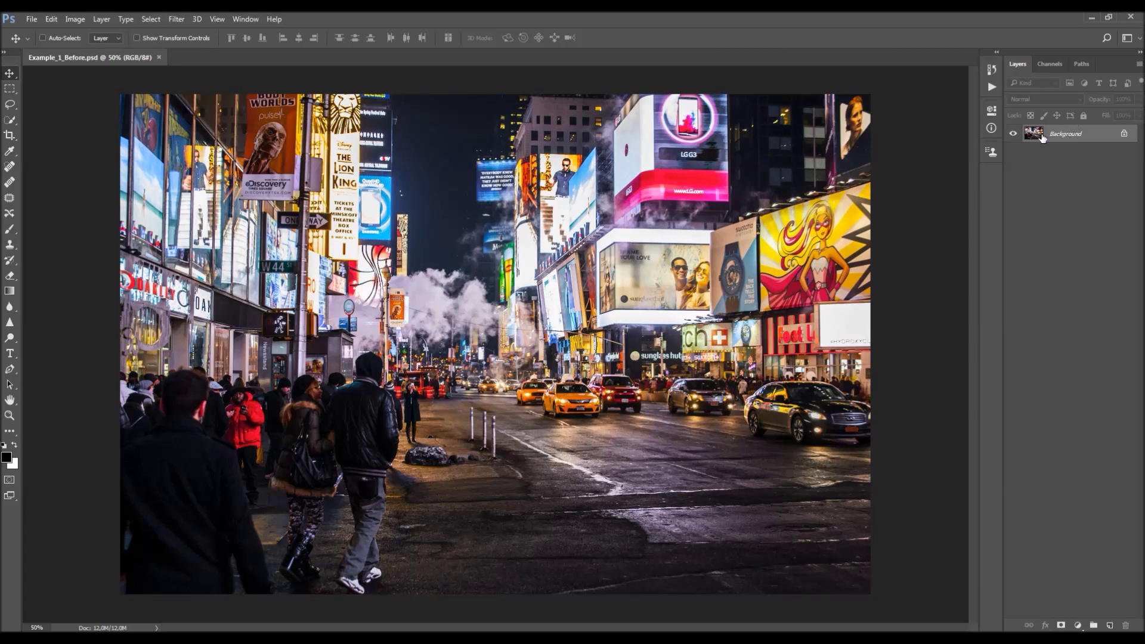
Step: Convert the locked Background into a regular layer and turn that layer back into the Background
{"action": "double_click", "coordinate": [1110, 139]}
{"action": "key", "text": "Return"}
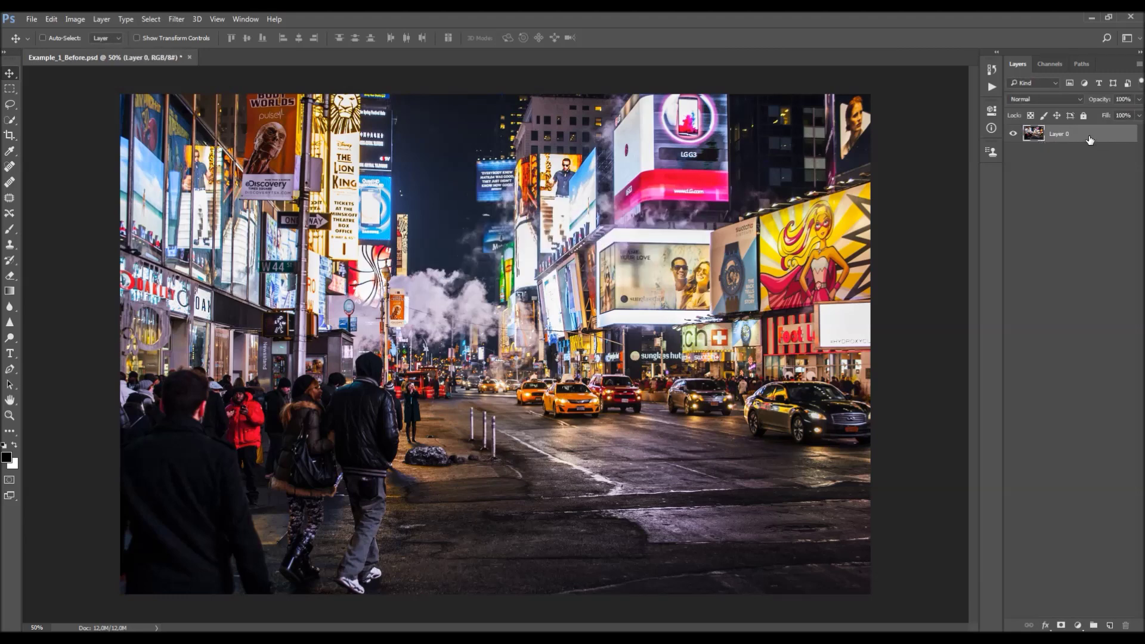
{"action": "left_click", "coordinate": [101, 19]}
{"action": "mouse_move", "coordinate": [101, 32]}
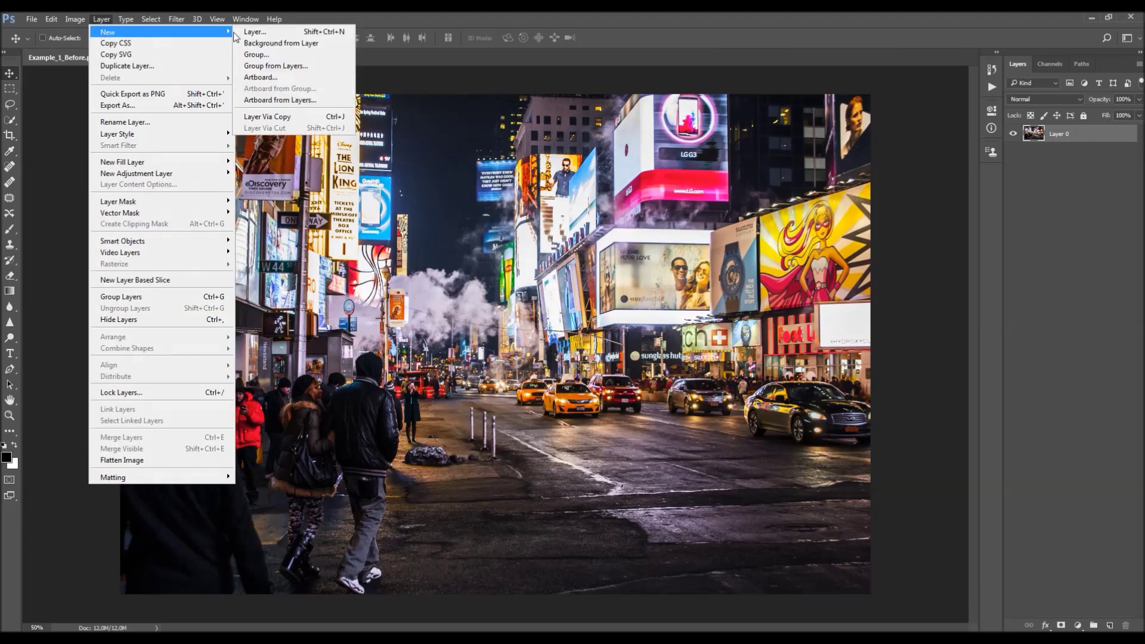
{"action": "left_click", "coordinate": [298, 45]}
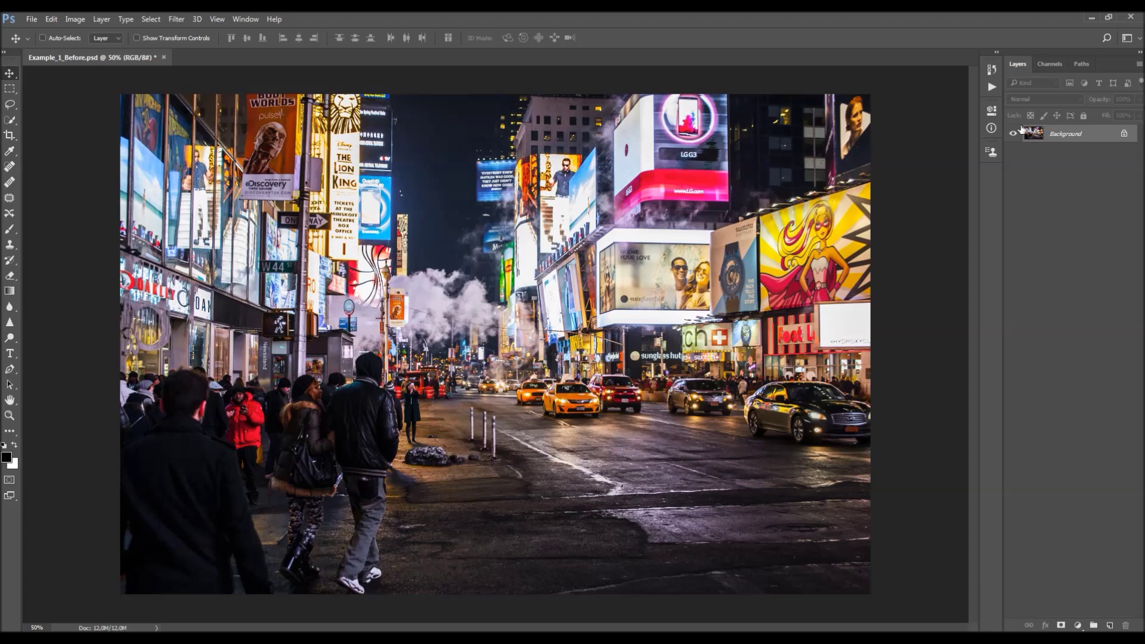
Step: Check the thumbnail and default mask options of the layers list, including the "copy" naming setting, and close them unchanged
{"action": "left_click", "coordinate": [1137, 66]}
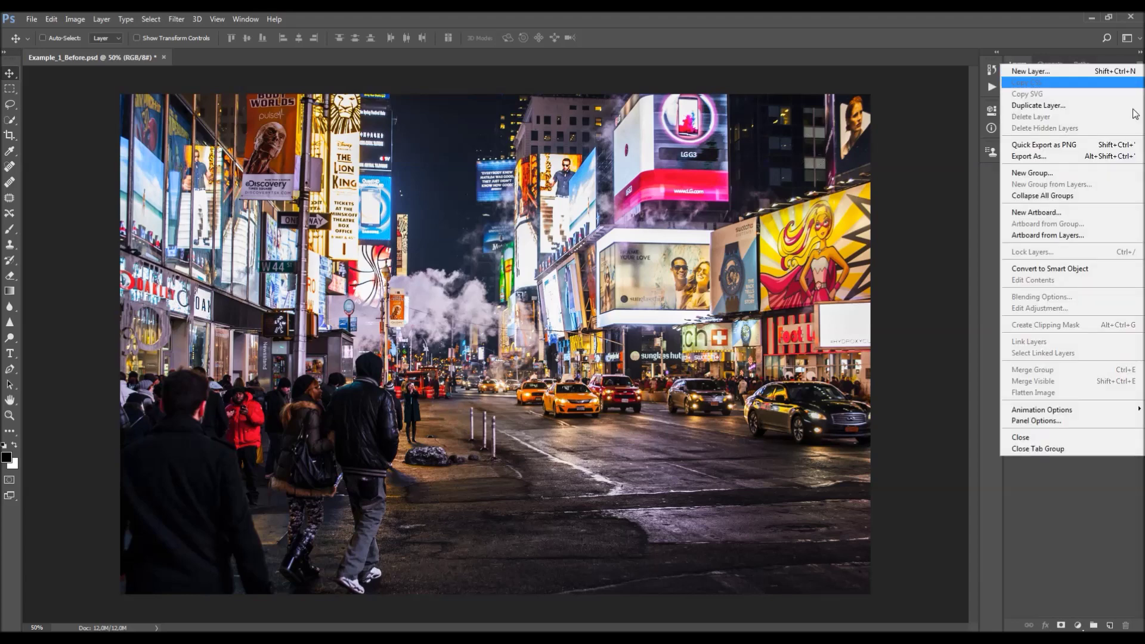
{"action": "left_click", "coordinate": [1044, 422]}
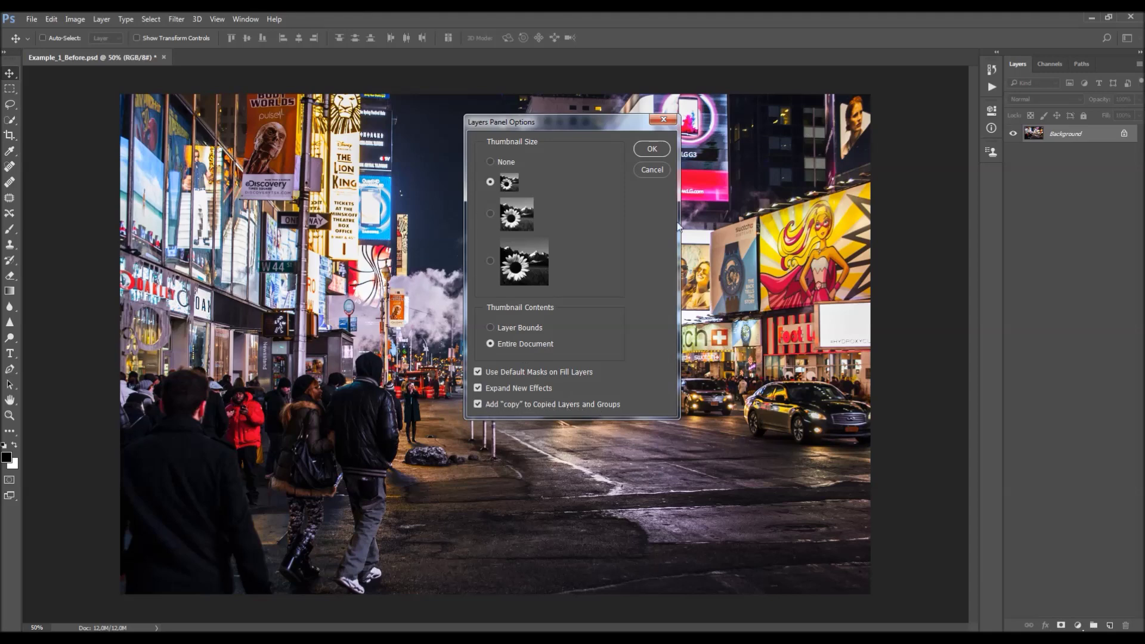
{"action": "left_click", "coordinate": [663, 119]}
Step: Check the image's color mode and bit depth, and review its pixel width and height in Image Size
{"action": "left_click", "coordinate": [77, 24]}
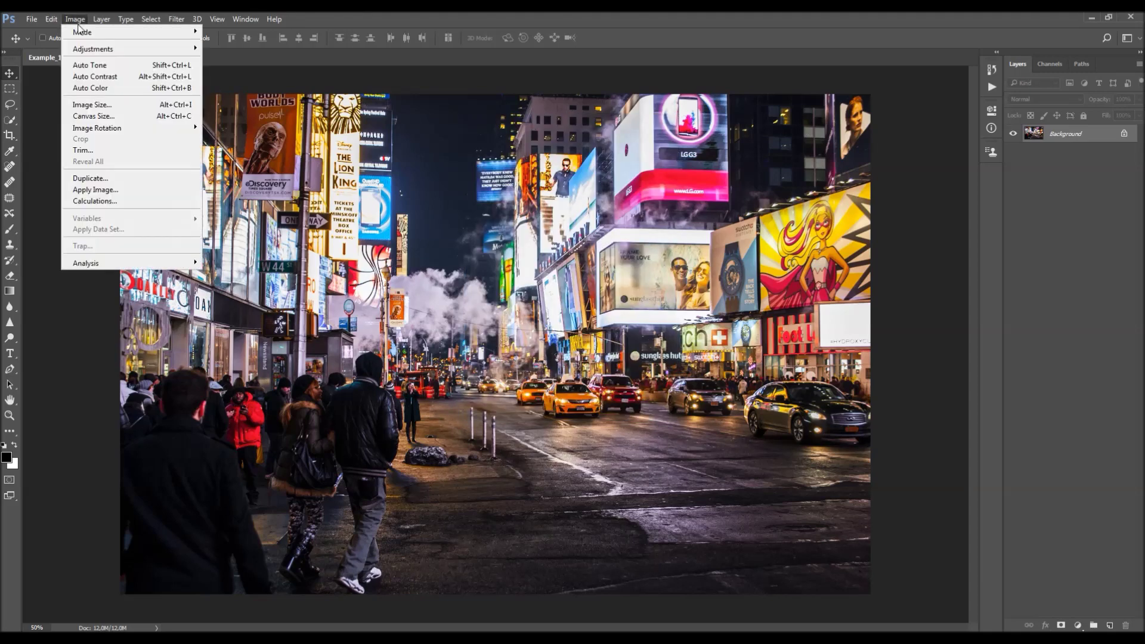
{"action": "mouse_move", "coordinate": [90, 32]}
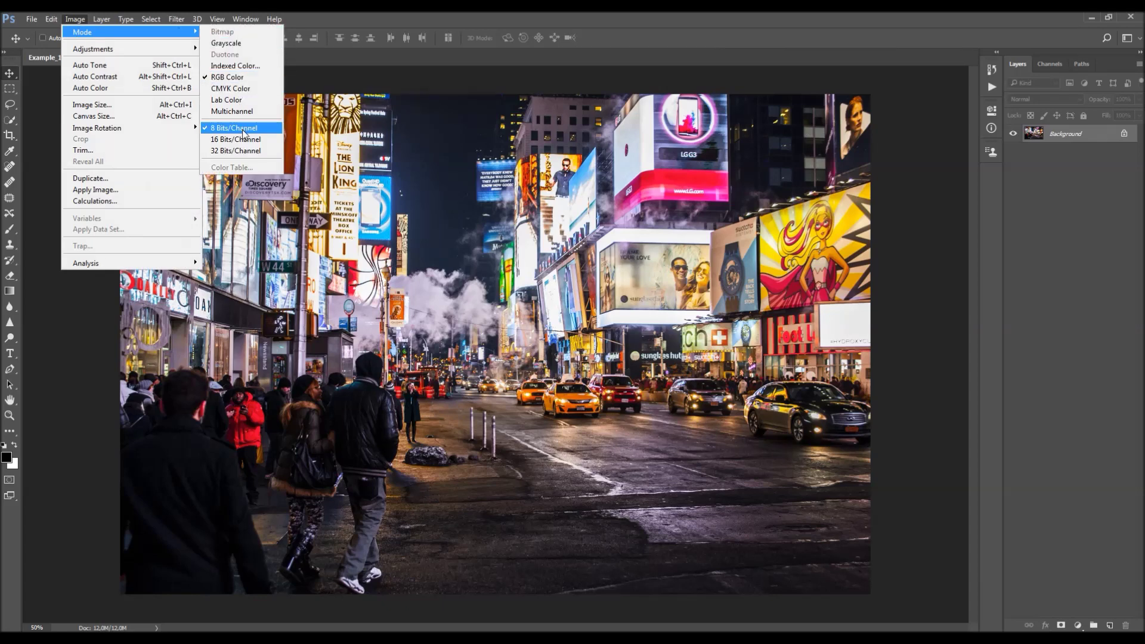
{"action": "left_click", "coordinate": [108, 106]}
{"action": "left_click", "coordinate": [708, 231]}
{"action": "left_click", "coordinate": [695, 243]}
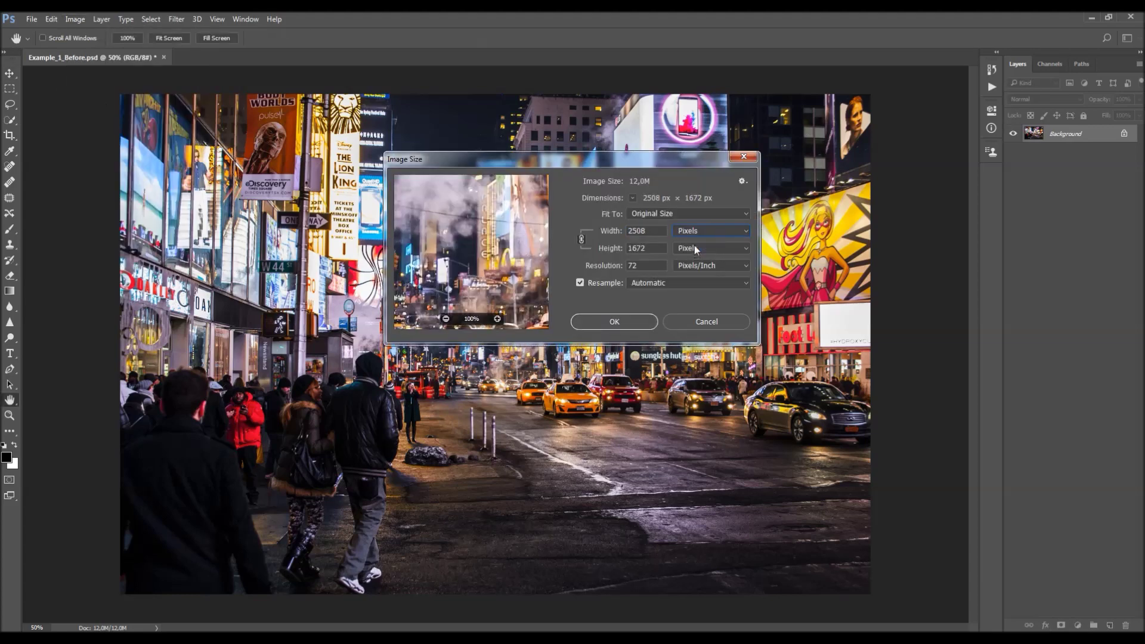
{"action": "left_click", "coordinate": [659, 231]}
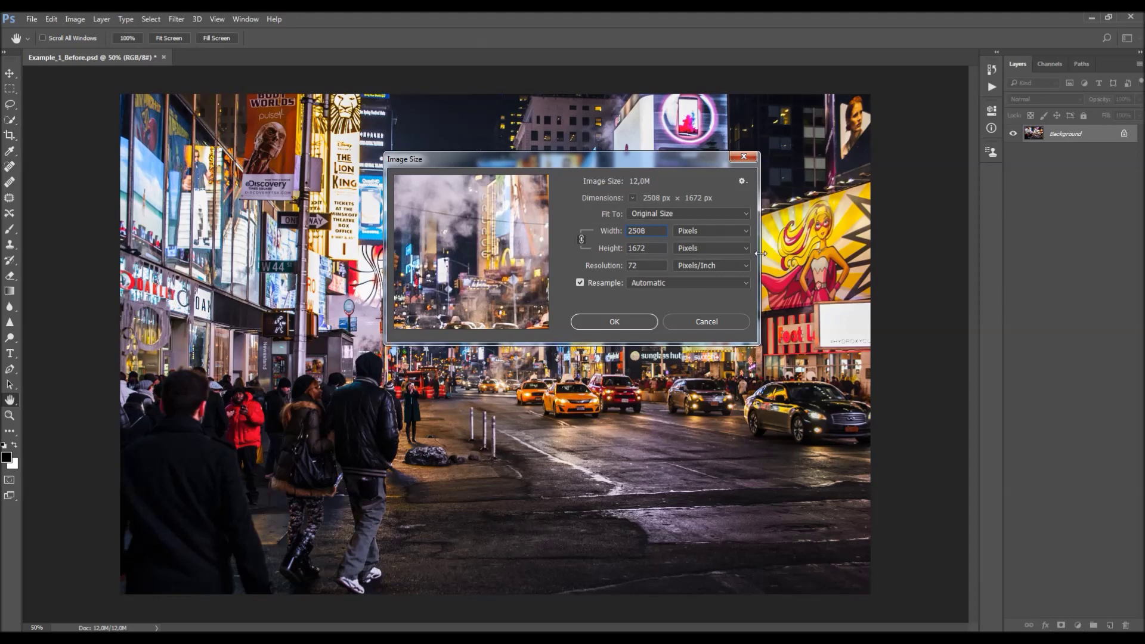
{"action": "left_click", "coordinate": [645, 323]}
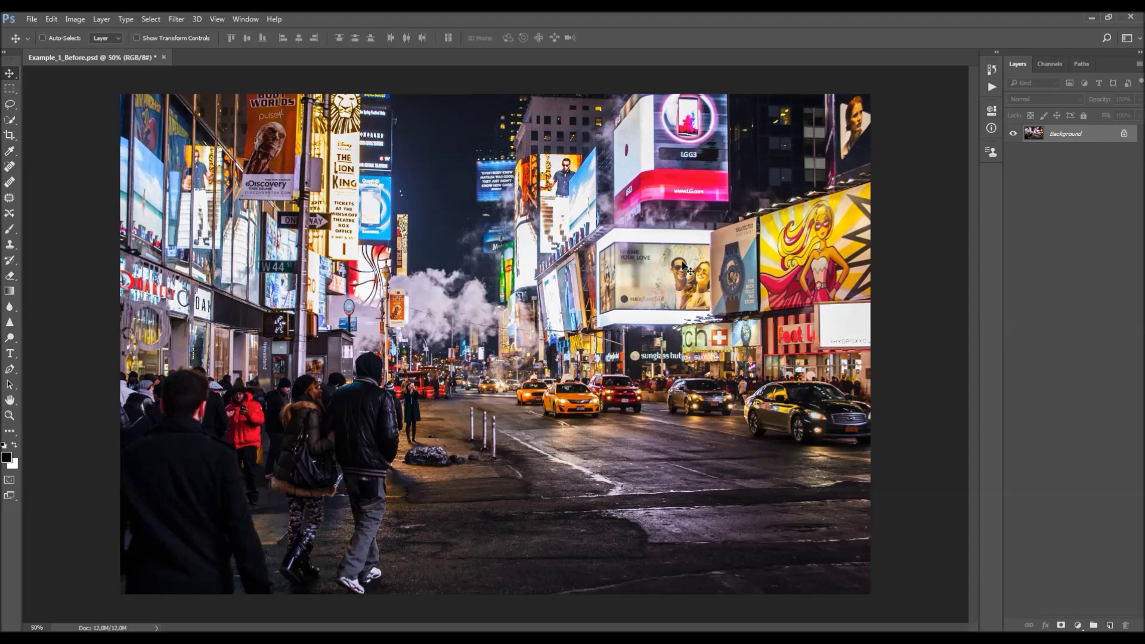
Step: Load the CyberPunk action file from the CyberPunk Photoshop Action folder for CS6 and the CC versions
{"action": "left_click", "coordinate": [245, 19]}
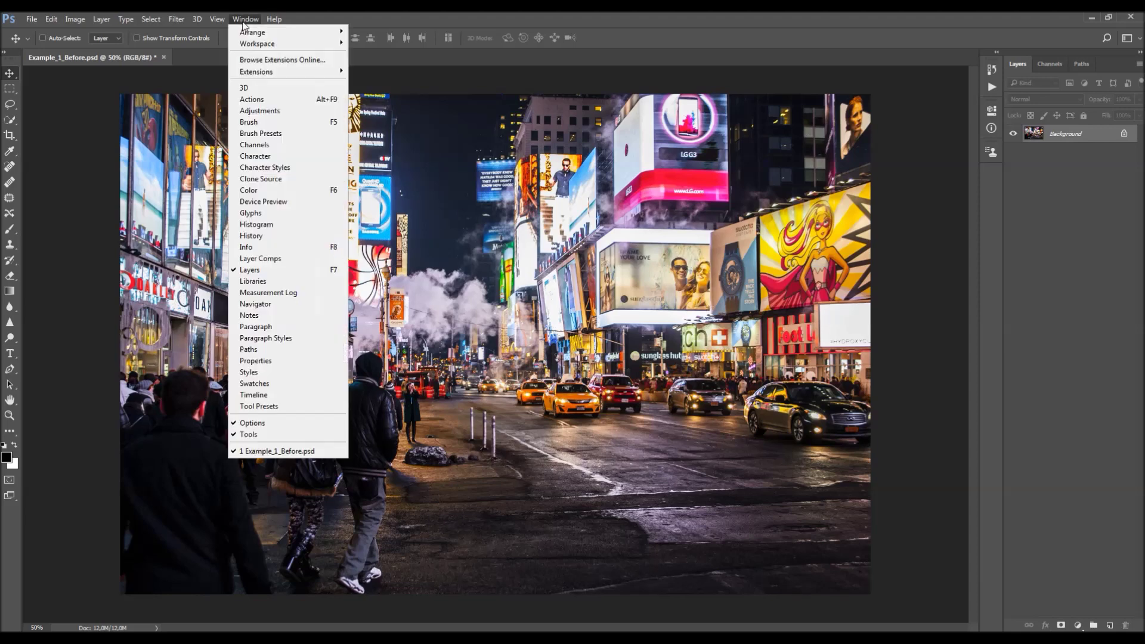
{"action": "left_click", "coordinate": [258, 100]}
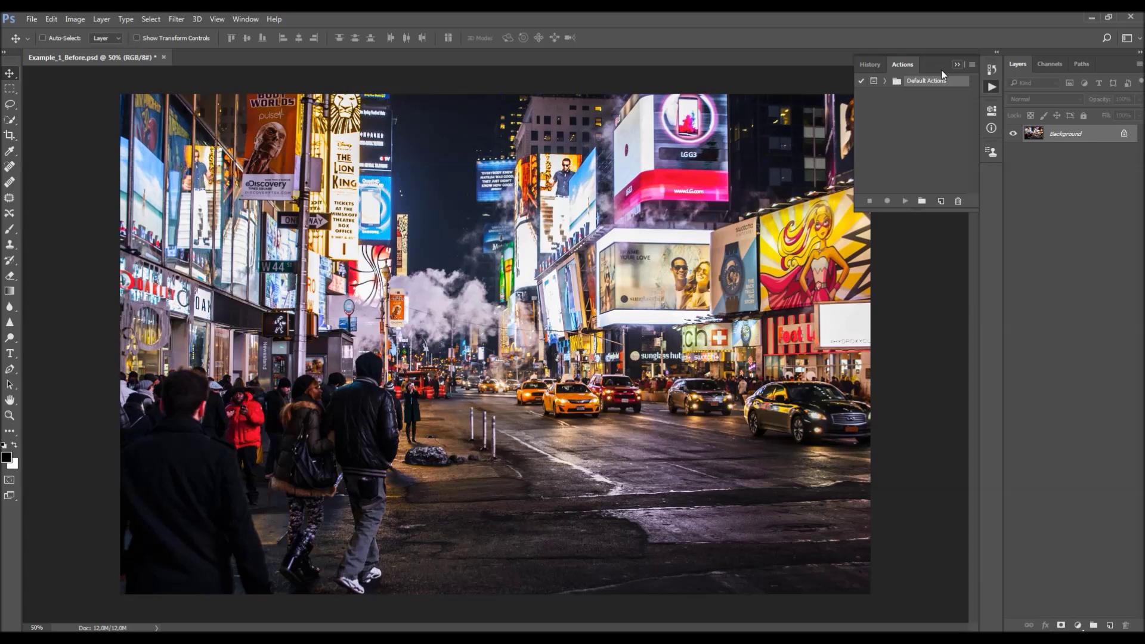
{"action": "left_click", "coordinate": [972, 65]}
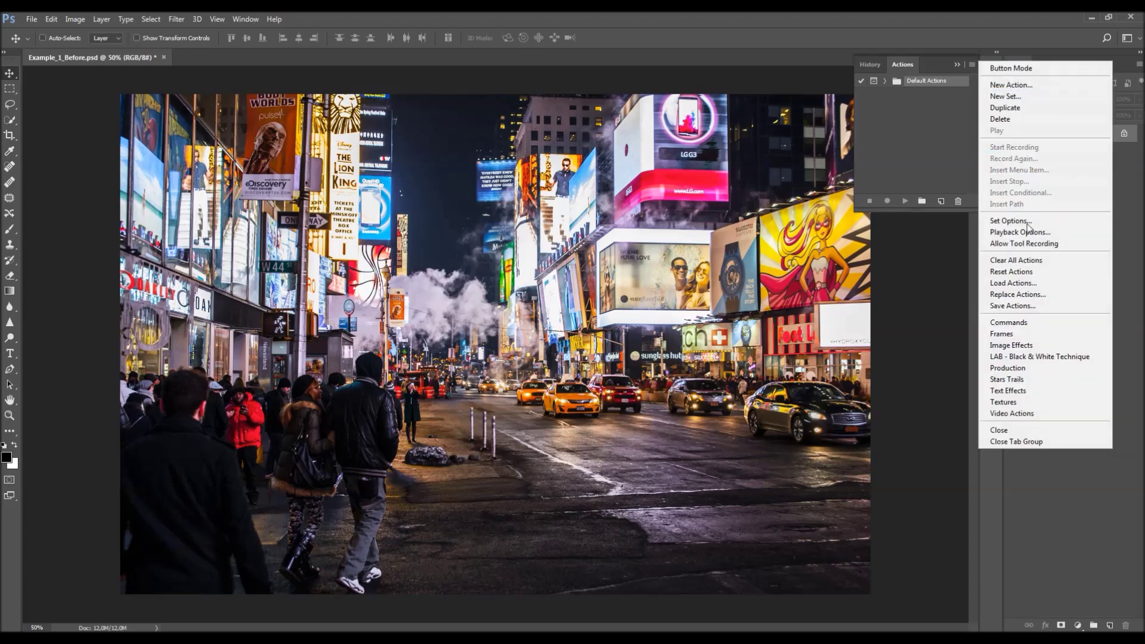
{"action": "left_click", "coordinate": [1013, 283]}
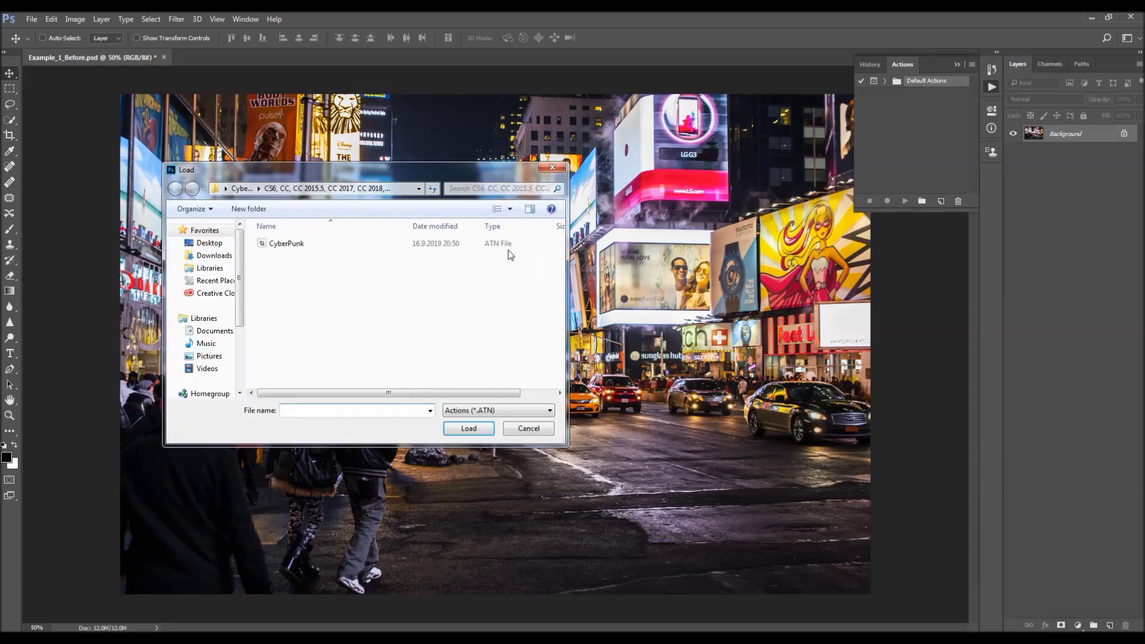
{"action": "left_click", "coordinate": [240, 189]}
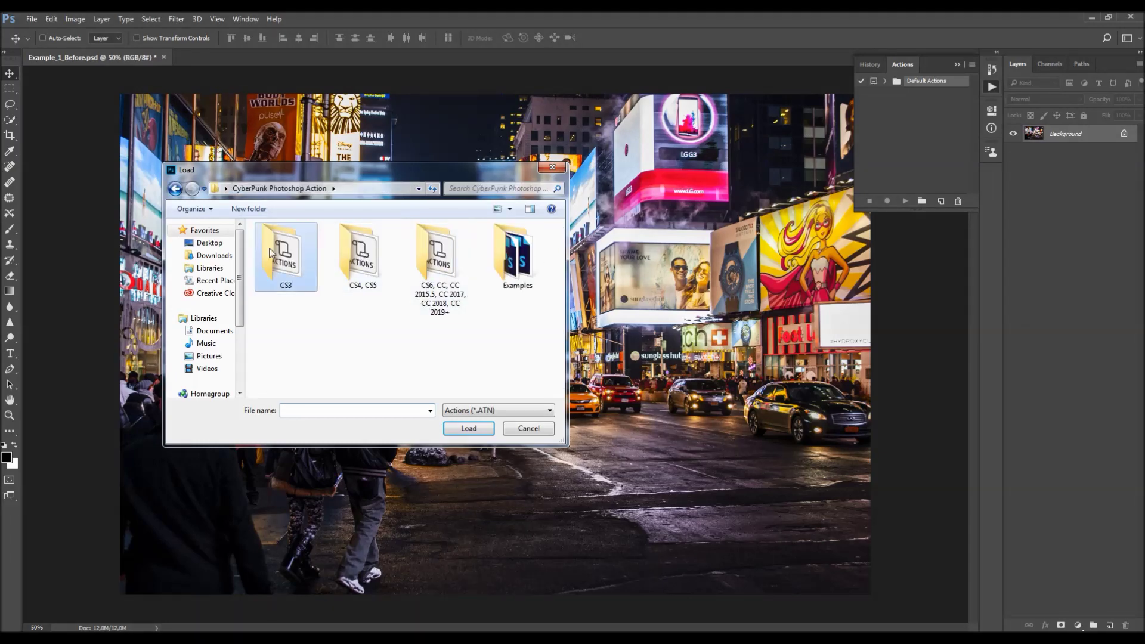
{"action": "left_click", "coordinate": [441, 258]}
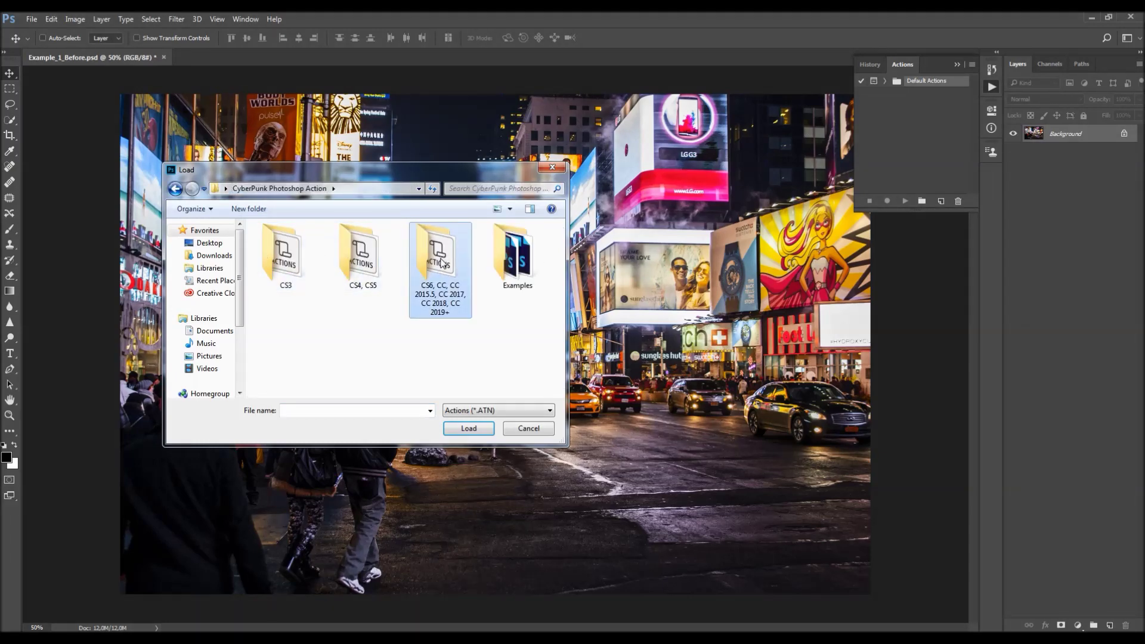
{"action": "double_click", "coordinate": [442, 263]}
{"action": "left_click", "coordinate": [289, 246]}
{"action": "left_click", "coordinate": [469, 428]}
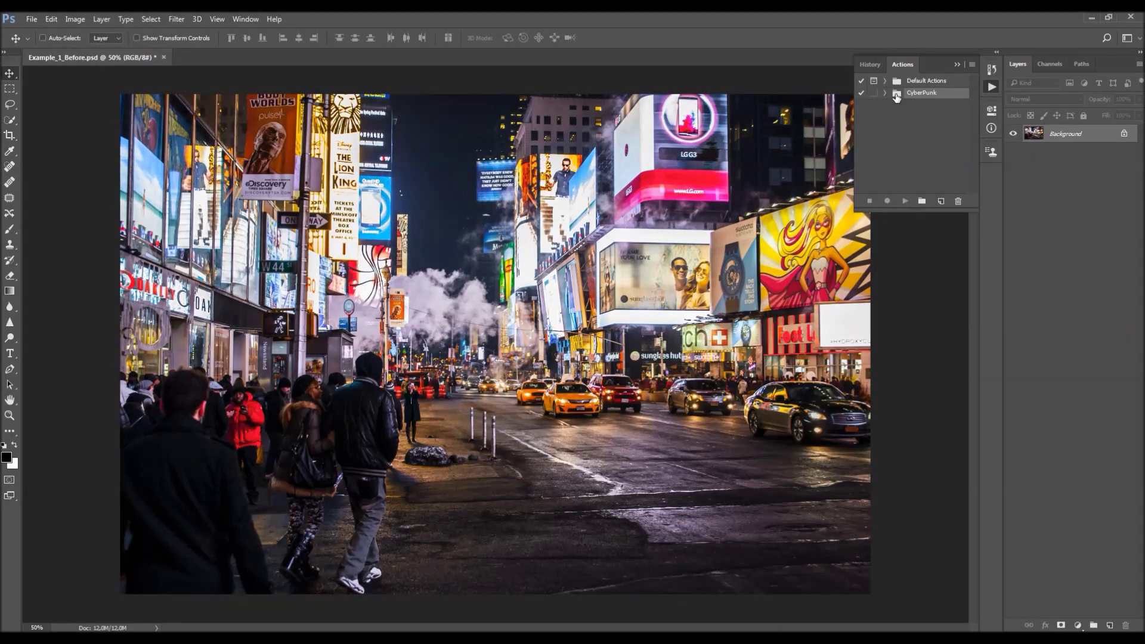
Step: Run the CyberPunk action from the CyberPunk set on the street photo and collapse the actions list
{"action": "left_click", "coordinate": [885, 93]}
{"action": "left_click", "coordinate": [908, 104]}
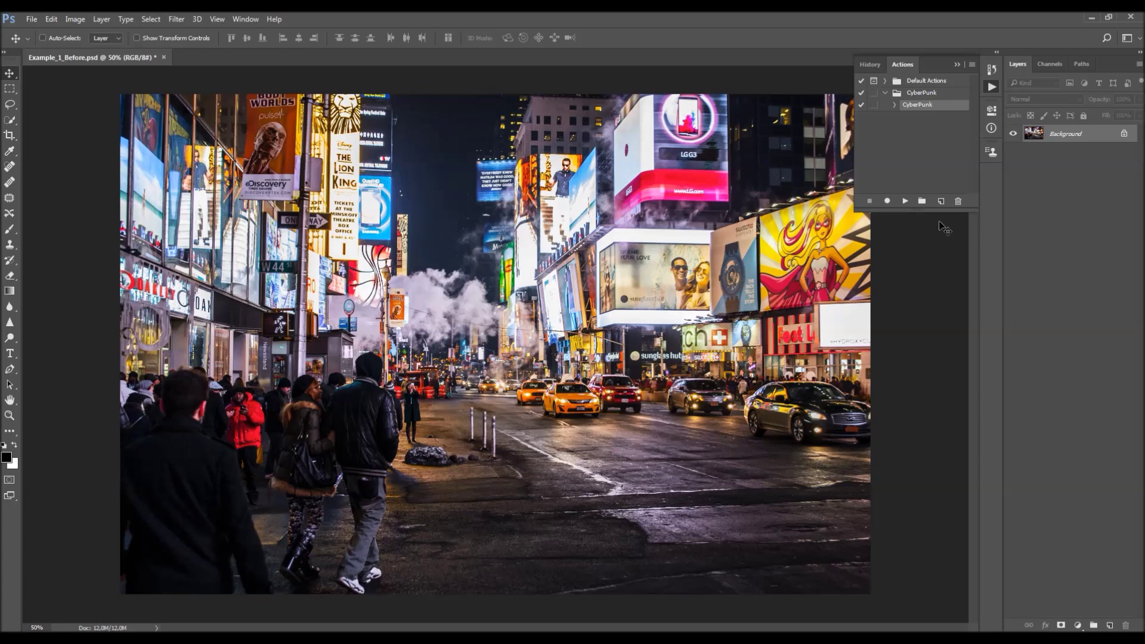
{"action": "left_click", "coordinate": [905, 201]}
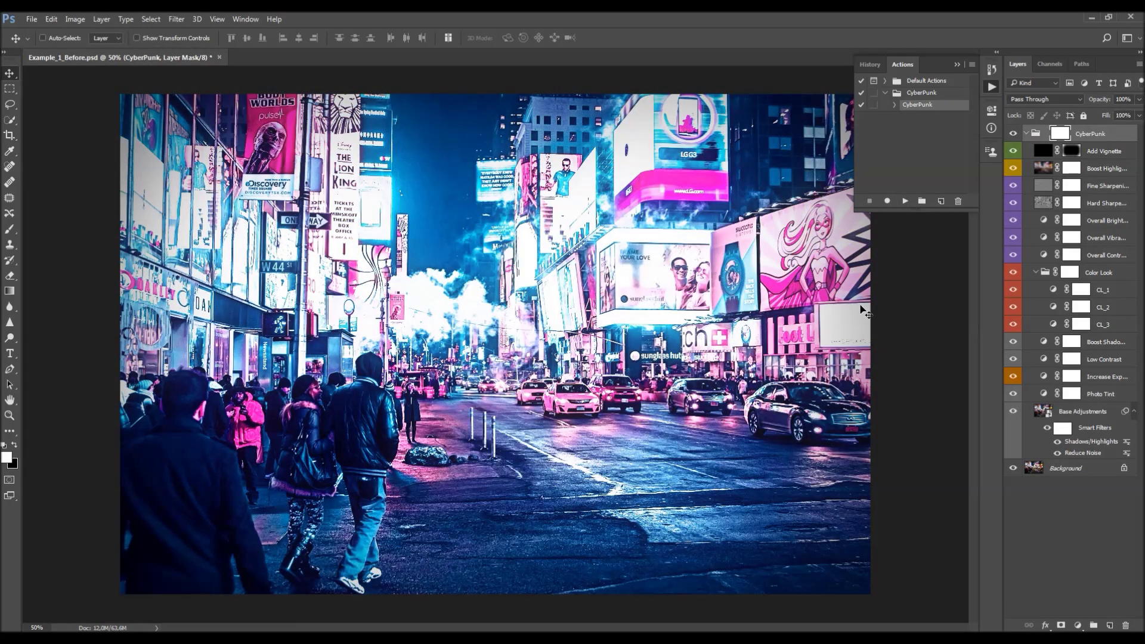
{"action": "left_click", "coordinate": [885, 92]}
{"action": "left_click", "coordinate": [957, 64]}
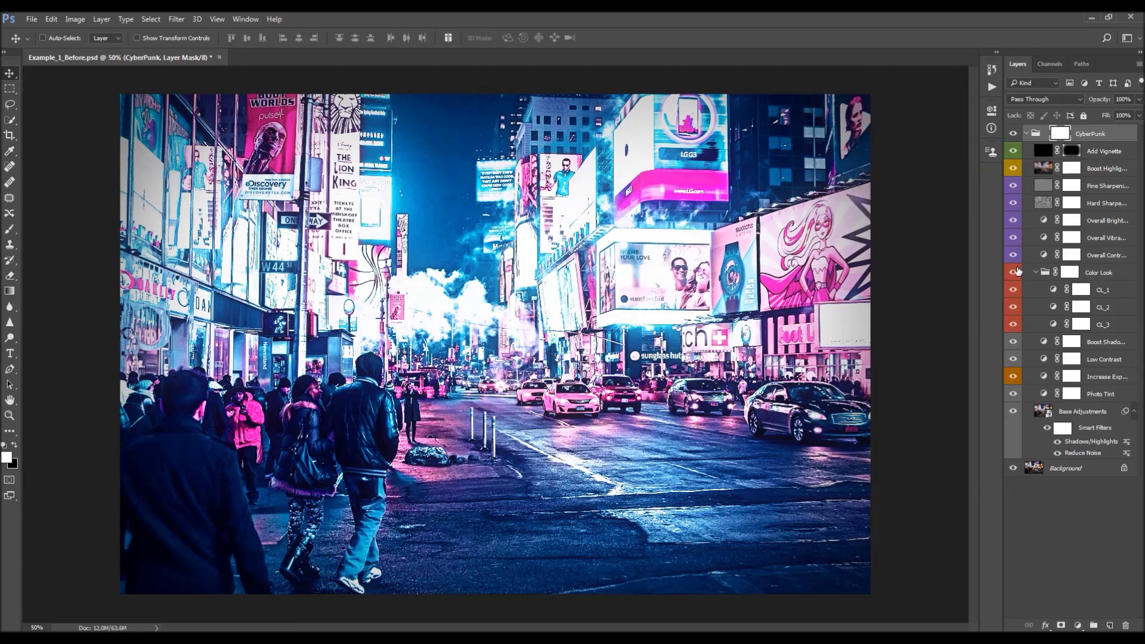
Step: Widen the layers list to show full layer names, collapse all groups, and expand only the CyberPunk group
{"action": "left_click_drag", "start_coordinate": [1002, 240], "coordinate": [977, 242]}
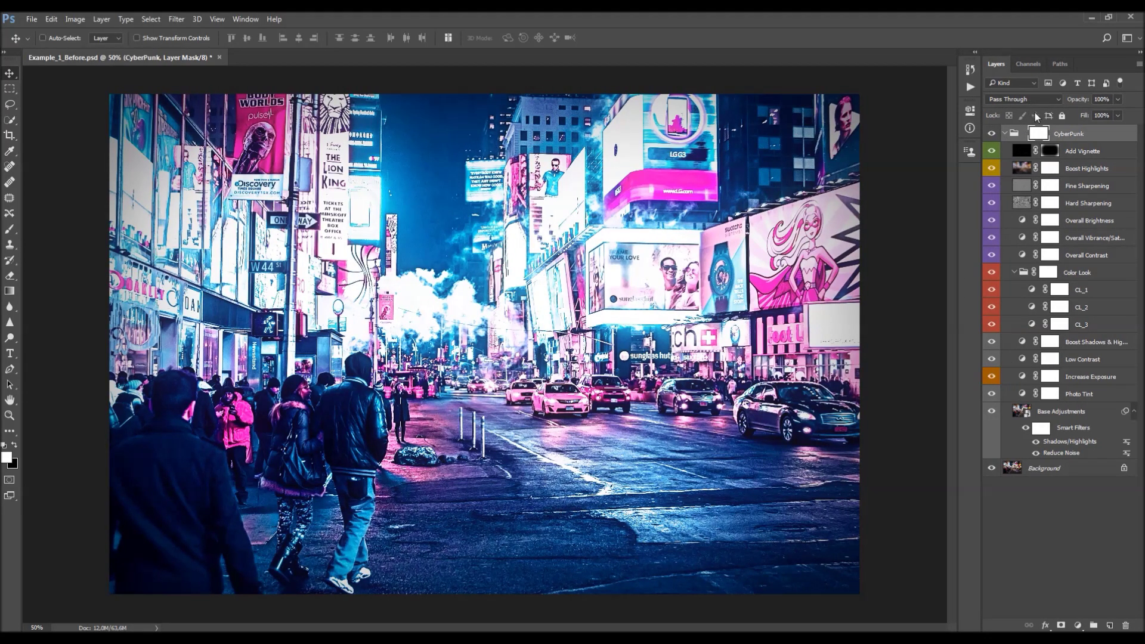
{"action": "left_click", "coordinate": [1006, 133], "text": "ctrl"}
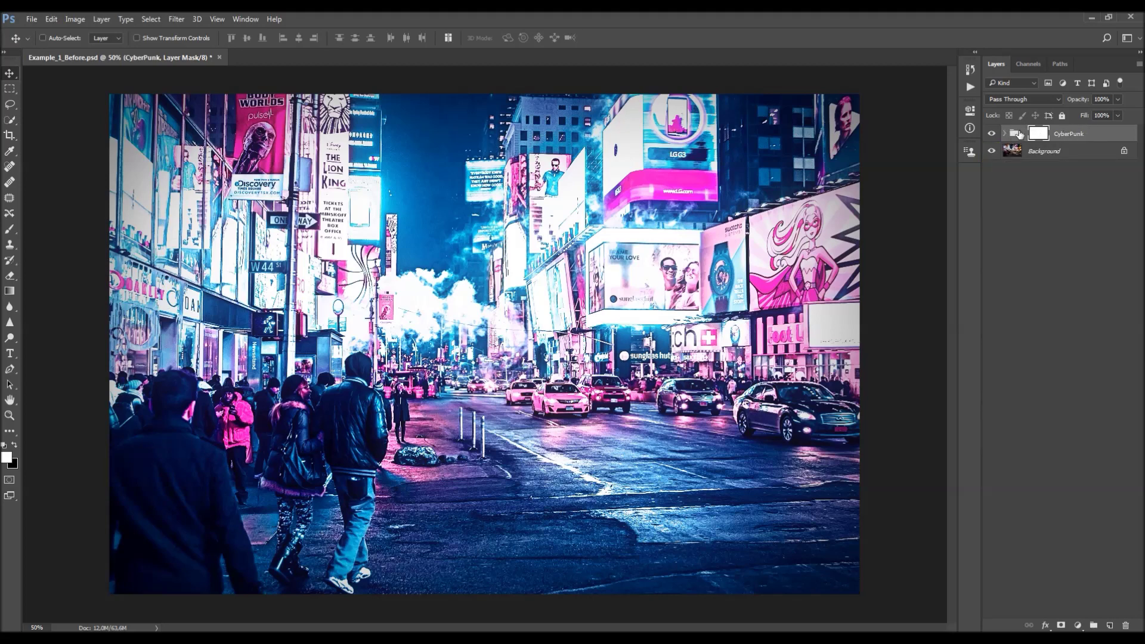
{"action": "left_click", "coordinate": [1005, 133]}
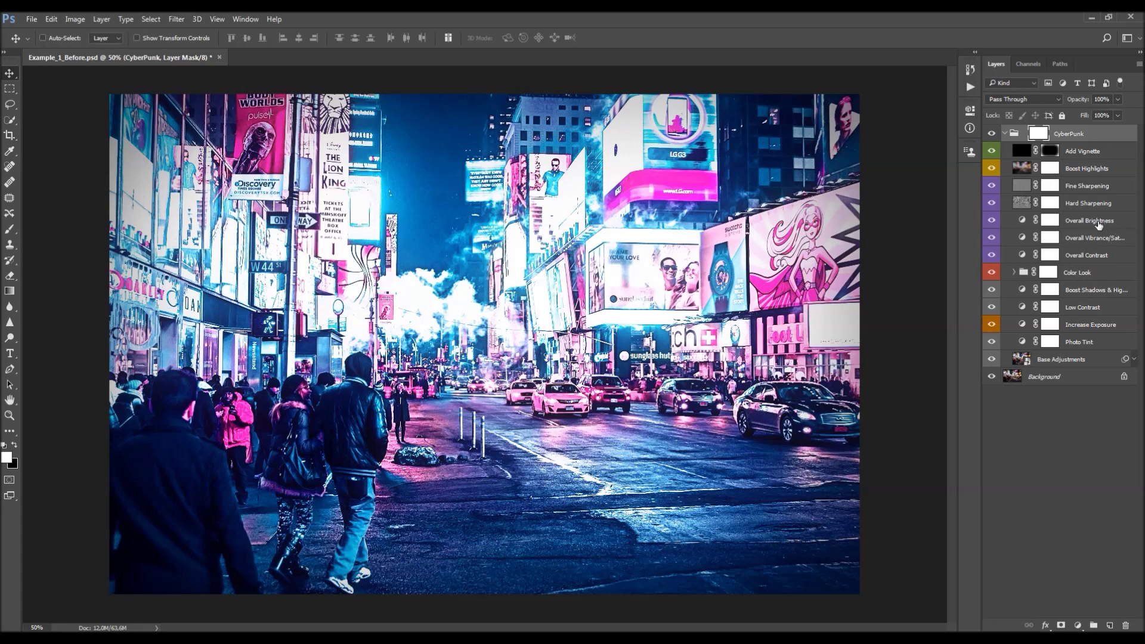
Step: Inspect the Base Adjustments and Background layers, comparing the image with and without Base Adjustments
{"action": "left_click", "coordinate": [1110, 360]}
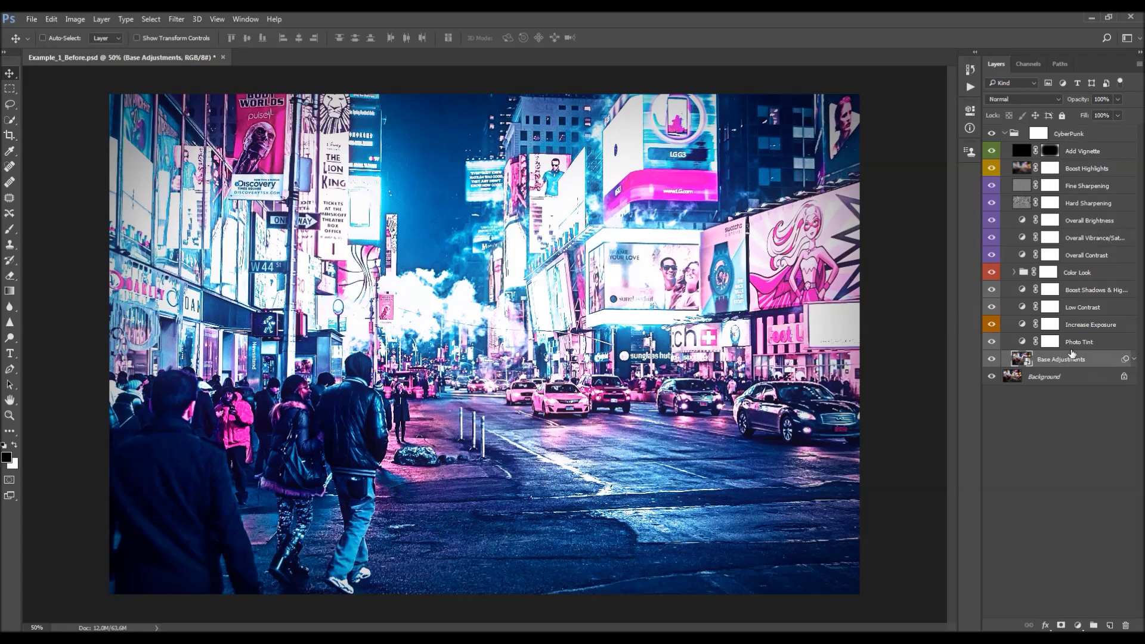
{"action": "left_click", "coordinate": [1058, 377]}
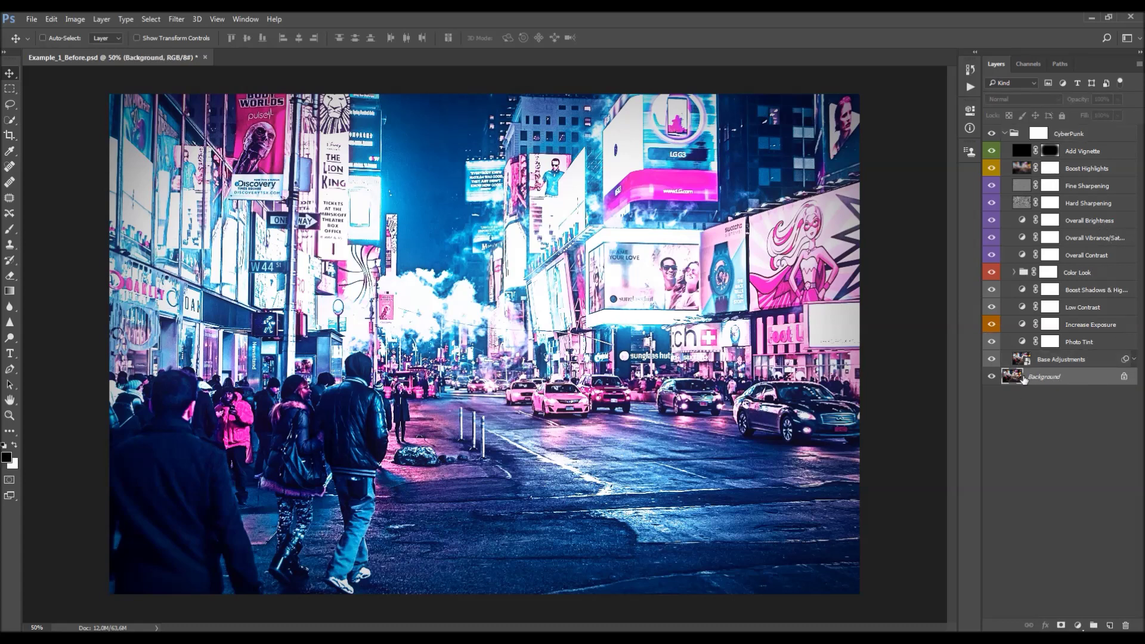
{"action": "left_click", "coordinate": [992, 377]}
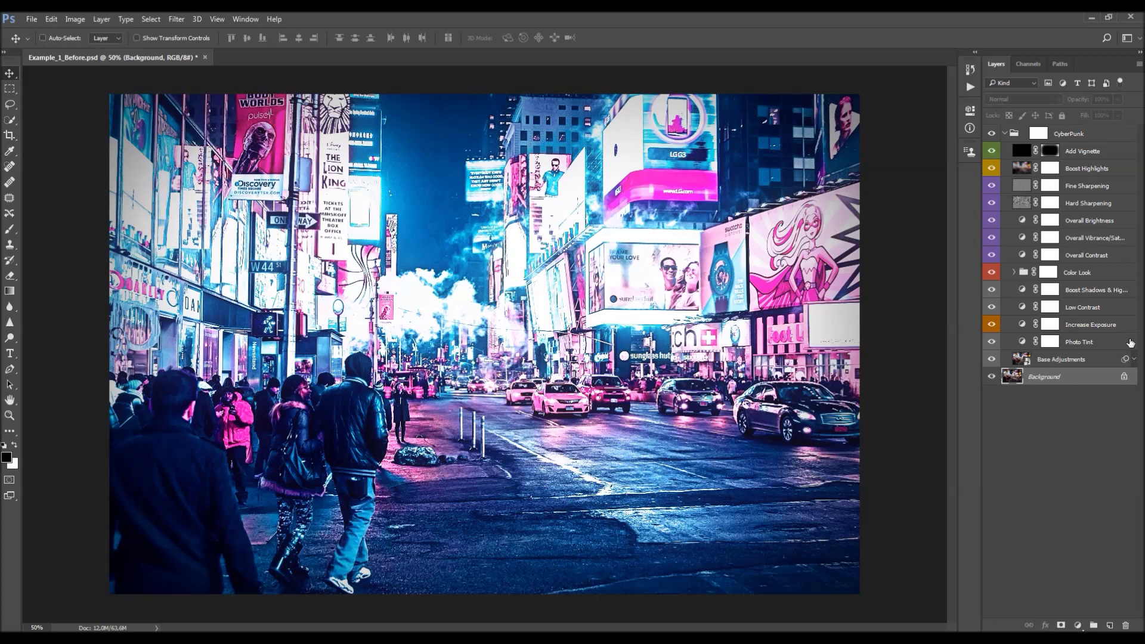
{"action": "left_click", "coordinate": [1084, 359]}
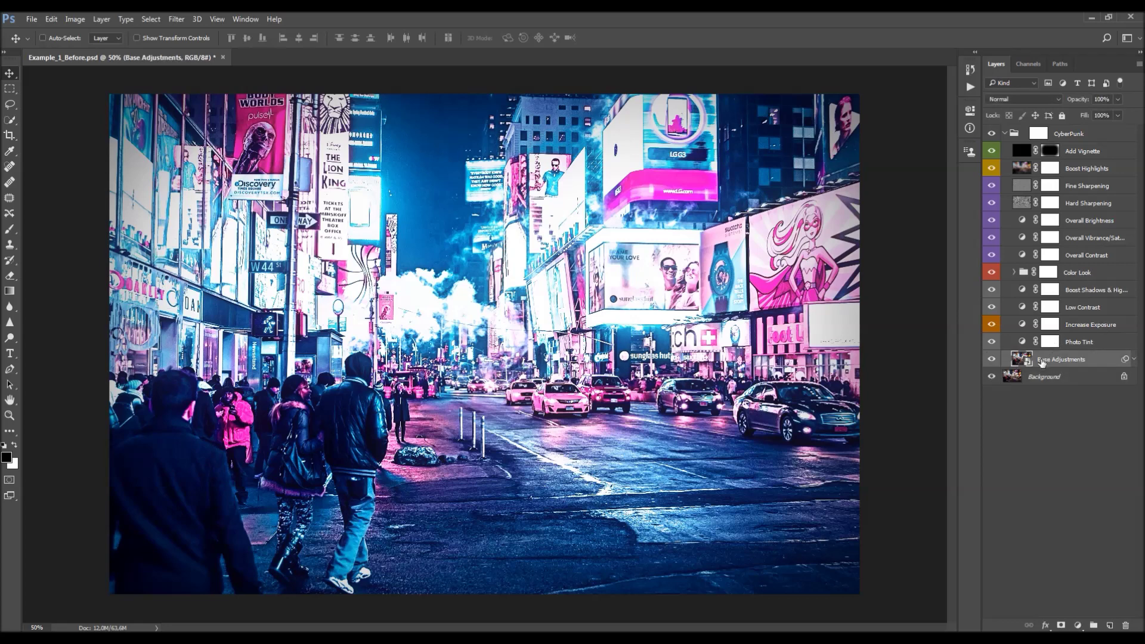
{"action": "left_click", "coordinate": [993, 359]}
{"action": "left_click", "coordinate": [993, 360]}
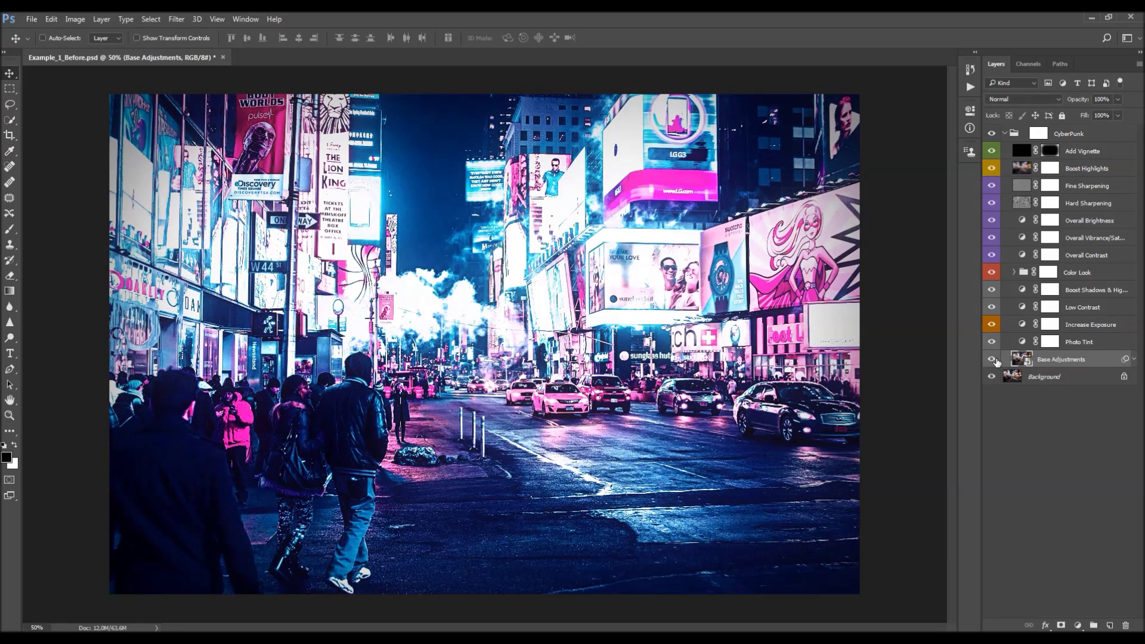
Step: Open the Reduce Noise smart filter of the Base Adjustments layer and move its preview to the yellow taxis
{"action": "left_click", "coordinate": [1133, 360]}
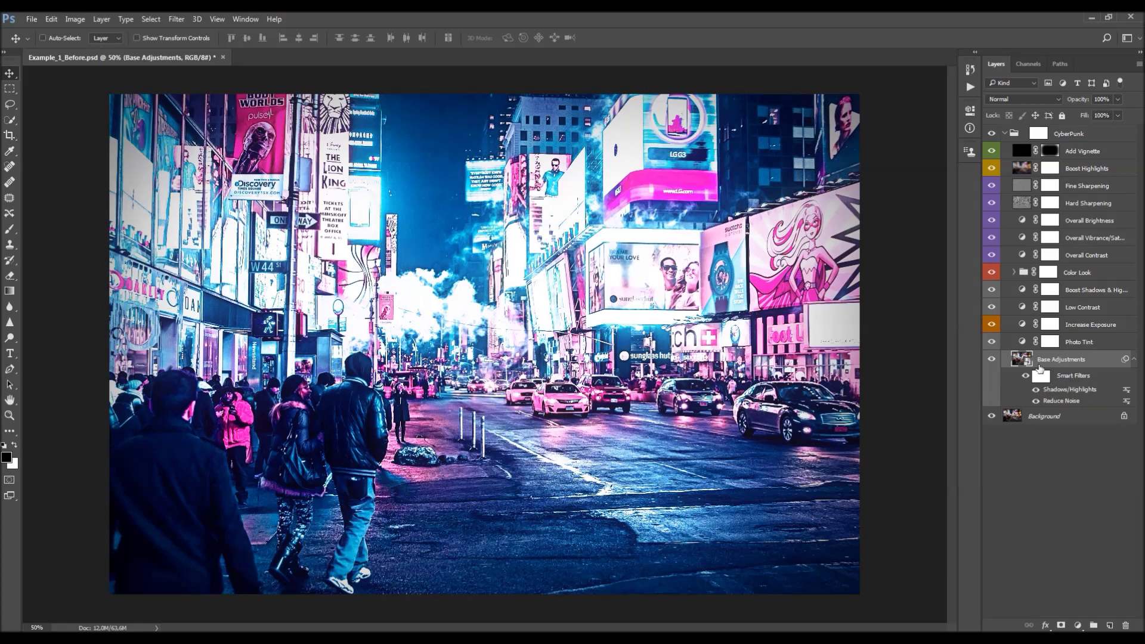
{"action": "double_click", "coordinate": [1062, 401]}
{"action": "left_click", "coordinate": [588, 268]}
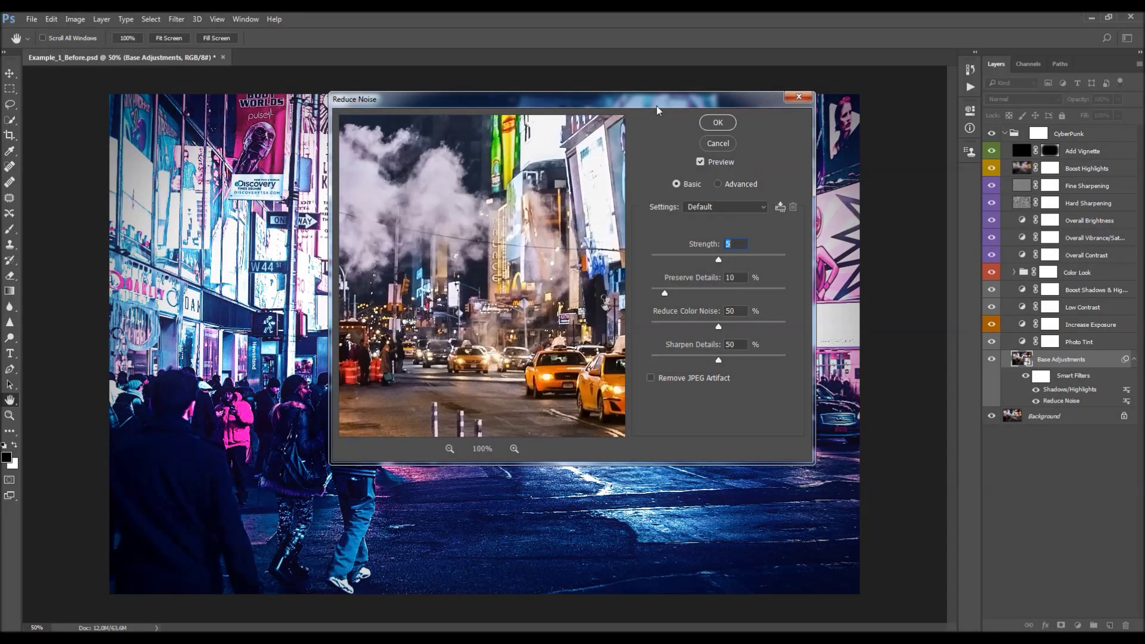
{"action": "left_click_drag", "start_coordinate": [656, 110], "coordinate": [871, 143]}
{"action": "left_click_drag", "start_coordinate": [692, 322], "coordinate": [671, 300]}
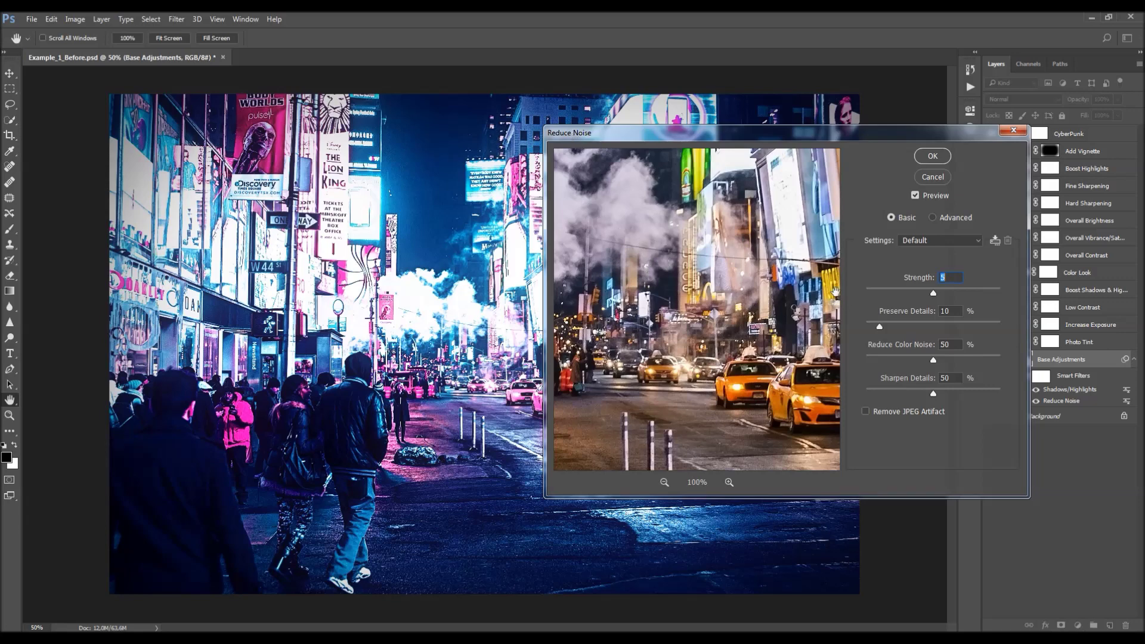
{"action": "left_click", "coordinate": [916, 196]}
Step: Try higher Strength and Preserve Details values in Reduce Noise, undo the Strength change, and return Preserve Details to 10%
{"action": "mouse_move", "coordinate": [935, 292]}
{"action": "left_mouse_down"}
{"action": "mouse_move", "coordinate": [855, 293]}
{"action": "mouse_move", "coordinate": [941, 292]}
{"action": "left_mouse_up"}
{"action": "left_click_drag", "start_coordinate": [938, 293], "coordinate": [1006, 299]}
{"action": "key", "text": "ctrl+z"}
{"action": "left_click_drag", "start_coordinate": [879, 327], "coordinate": [995, 328]}
{"action": "type", "text": "10"}
Step: Set Reduce Color Noise to 0% and Sharpen Details to 90%, and apply the Reduce Noise settings
{"action": "left_click_drag", "start_coordinate": [934, 360], "coordinate": [866, 365]}
{"action": "left_click_drag", "start_coordinate": [934, 393], "coordinate": [989, 393]}
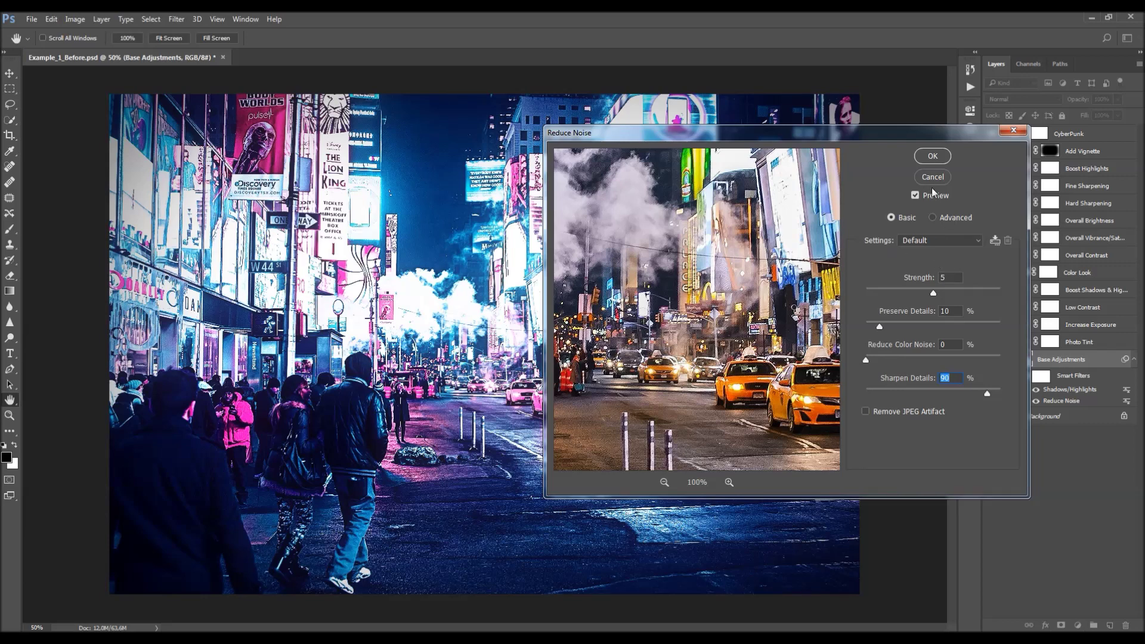
{"action": "left_click", "coordinate": [933, 156]}
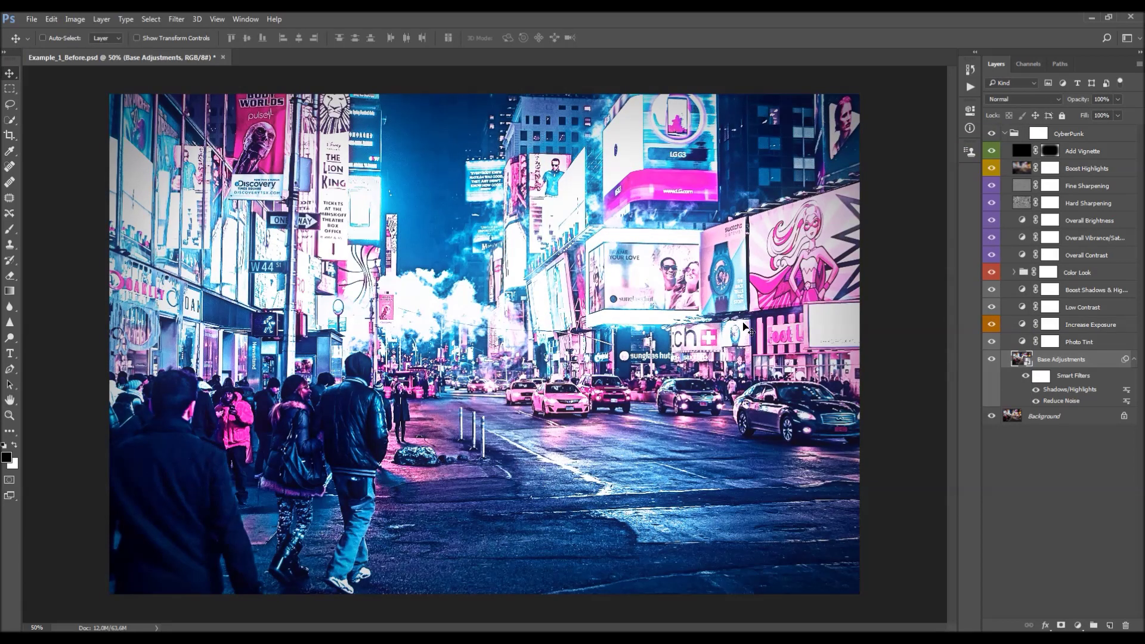
Step: In the Shadows/Highlights smart filter of Base Adjustments, set the Shadows amount to 5% and Highlights amount to 4%, and apply
{"action": "double_click", "coordinate": [1059, 389]}
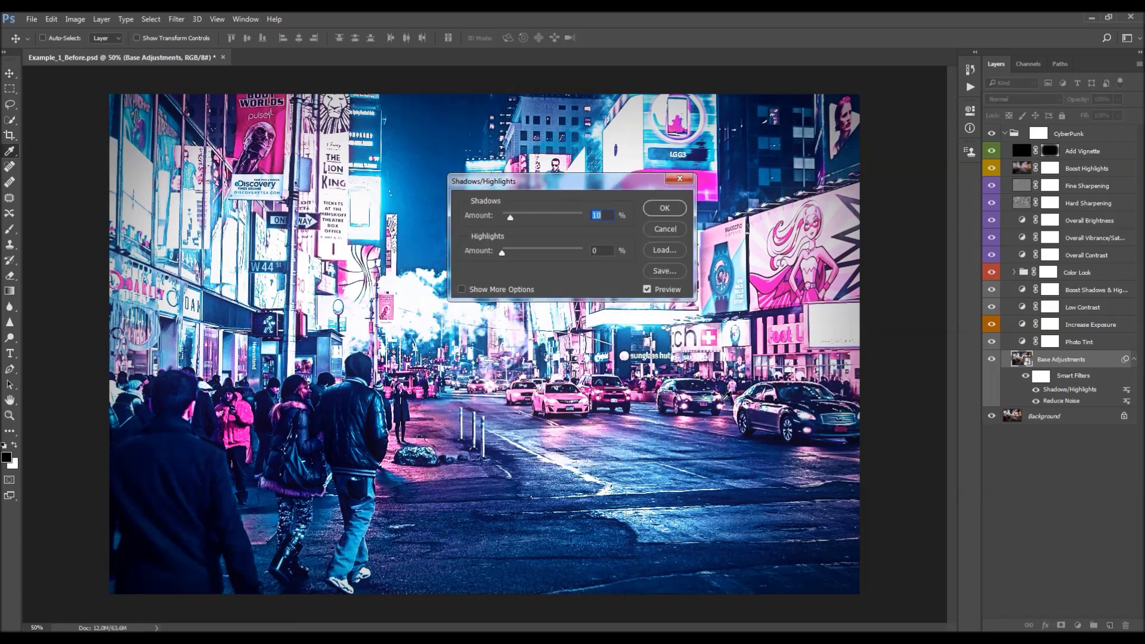
{"action": "left_click_drag", "start_coordinate": [554, 186], "coordinate": [688, 341]}
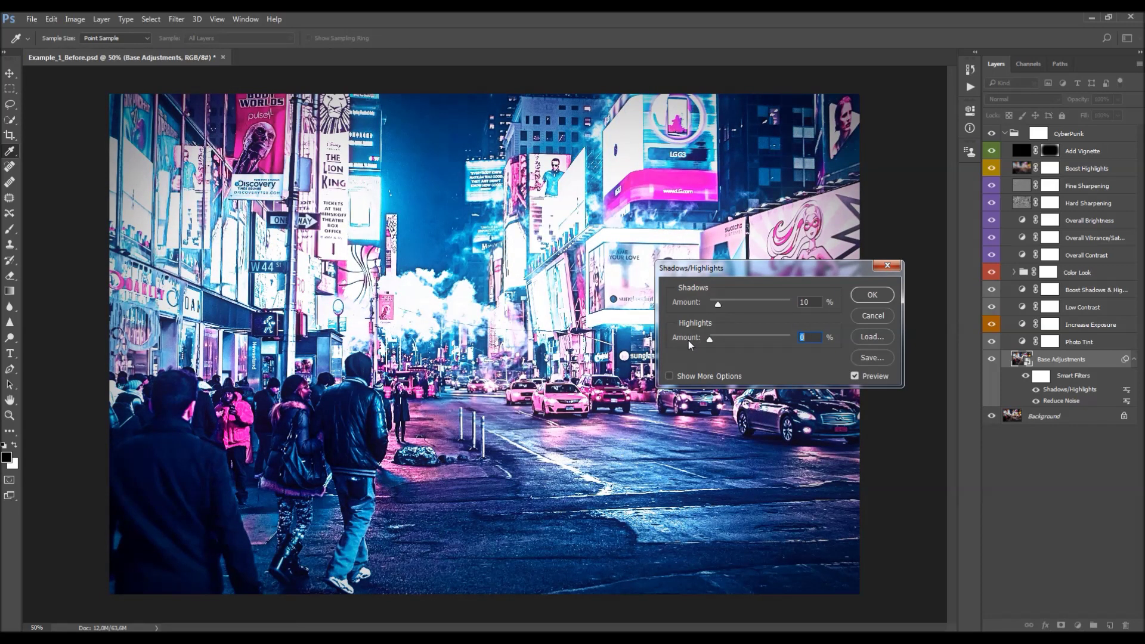
{"action": "left_click_drag", "start_coordinate": [716, 304], "coordinate": [708, 306]}
{"action": "left_click_drag", "start_coordinate": [713, 303], "coordinate": [713, 338]}
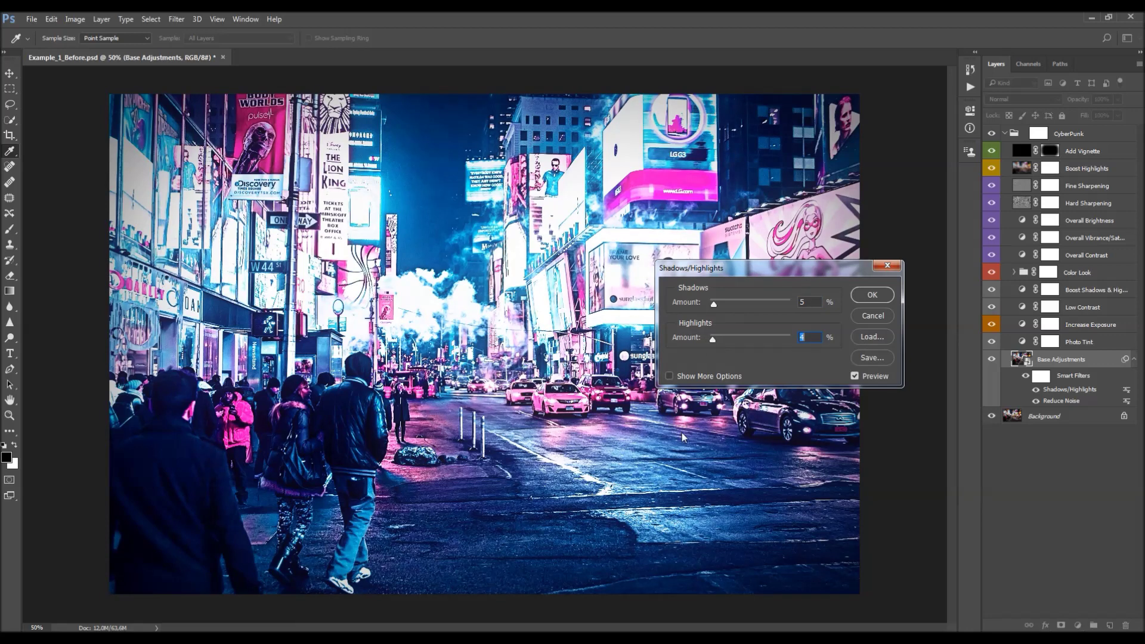
{"action": "left_click", "coordinate": [696, 376]}
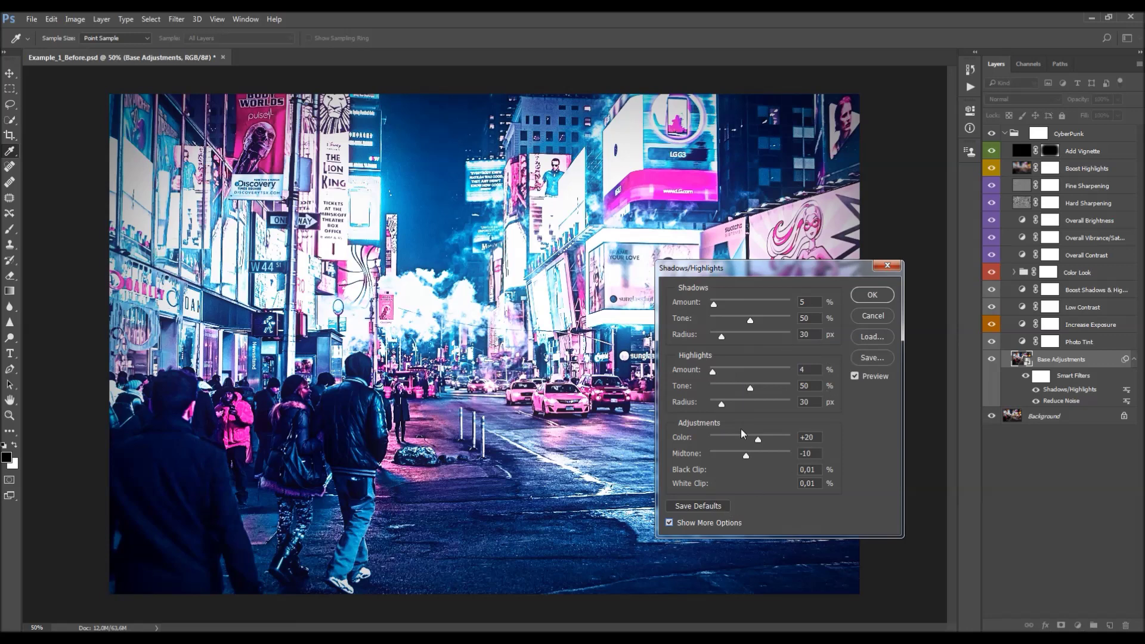
{"action": "left_click", "coordinate": [698, 522]}
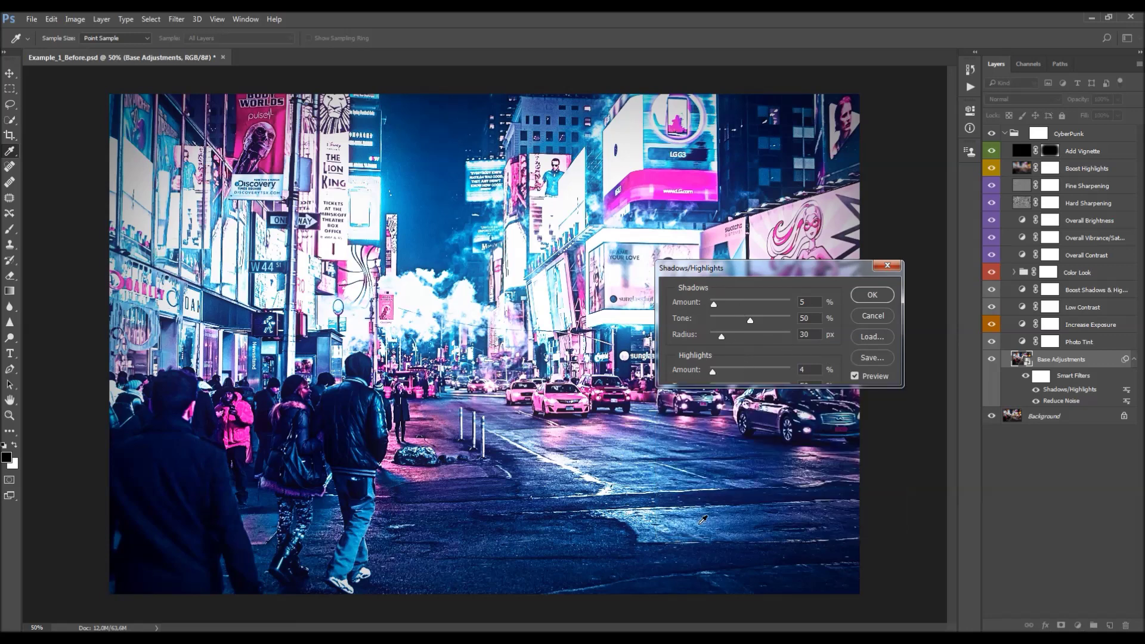
{"action": "left_click", "coordinate": [871, 295]}
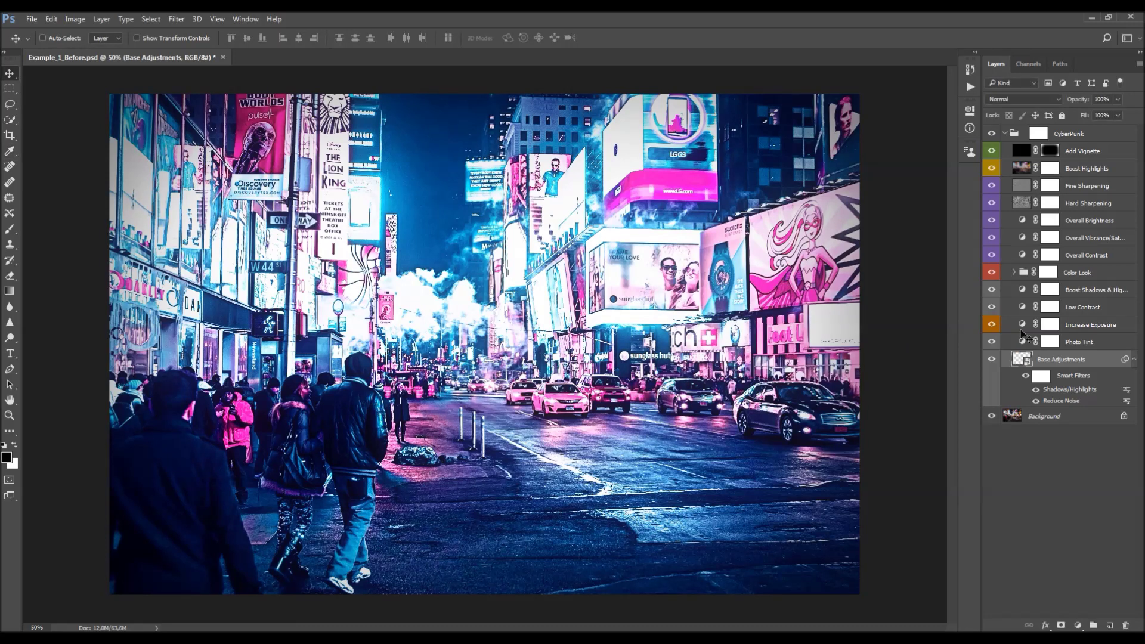
Step: Compare the image with and without the Base Adjustments layer
{"action": "left_click", "coordinate": [991, 359]}
{"action": "left_click", "coordinate": [993, 359]}
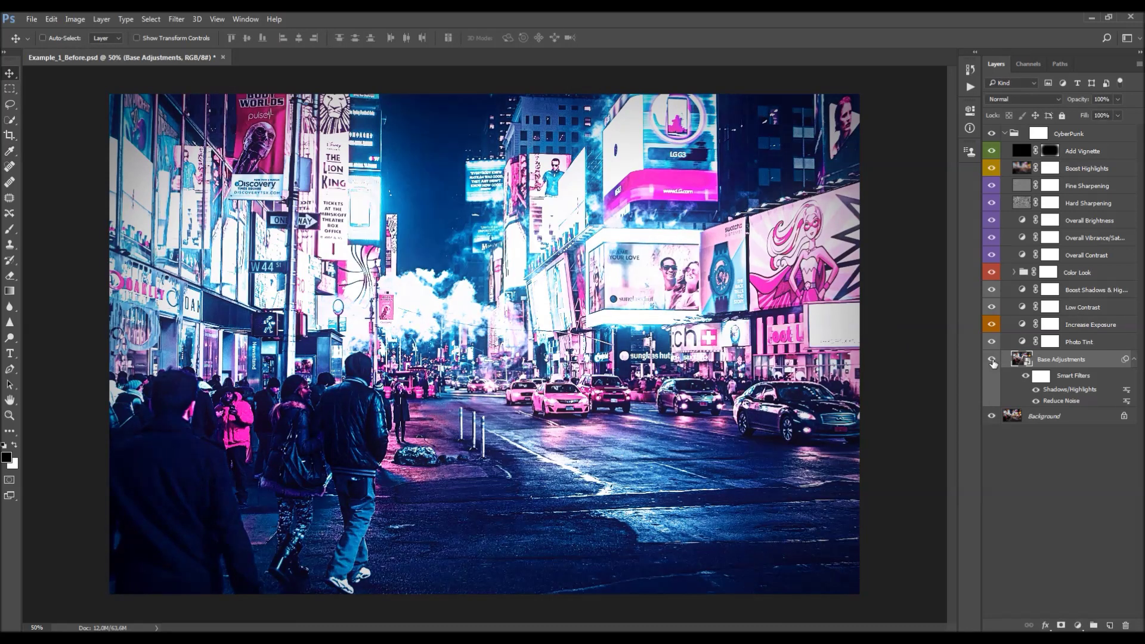
{"action": "left_click", "coordinate": [992, 360]}
{"action": "left_click", "coordinate": [992, 359]}
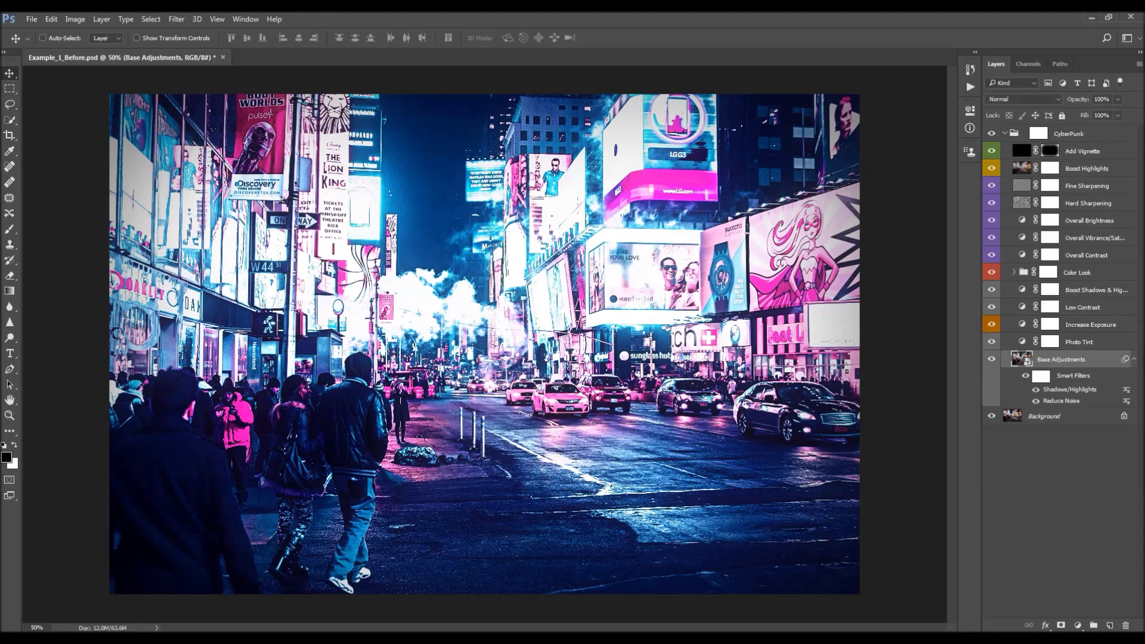
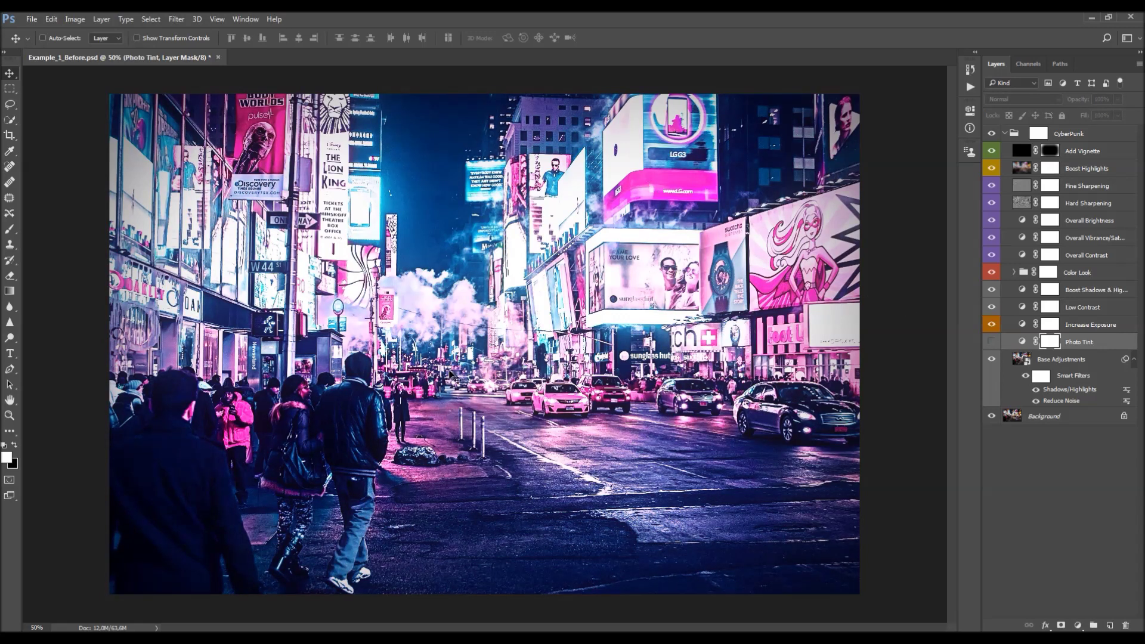
Step: Show the Photo Tint layer again and set its Photo Filter Density to 22%
{"action": "left_click", "coordinate": [991, 342]}
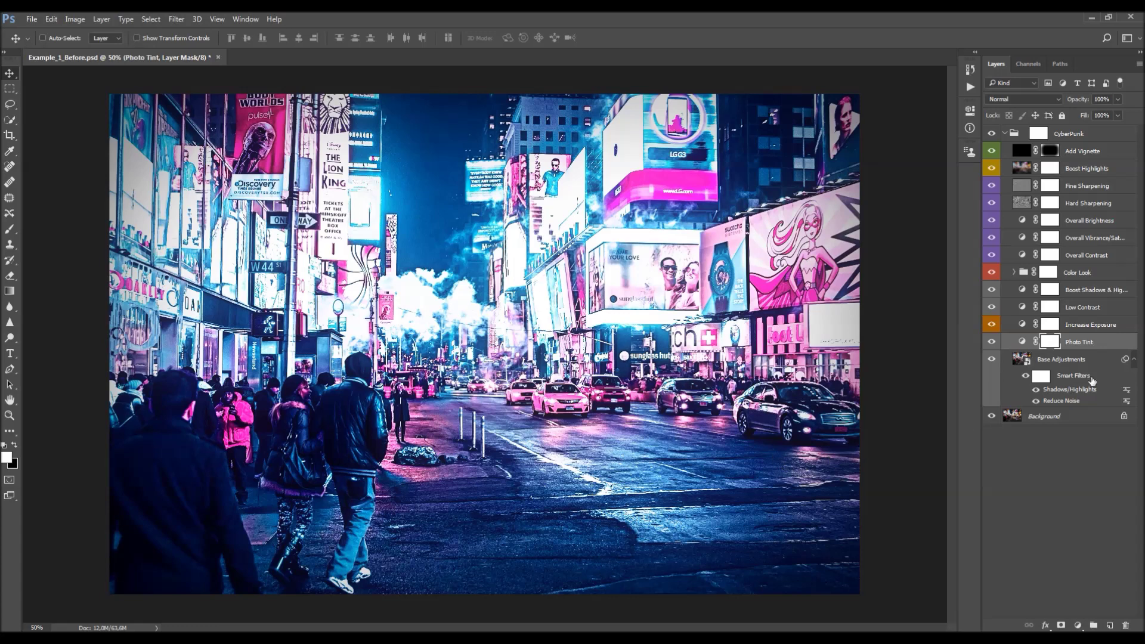
{"action": "double_click", "coordinate": [1021, 343]}
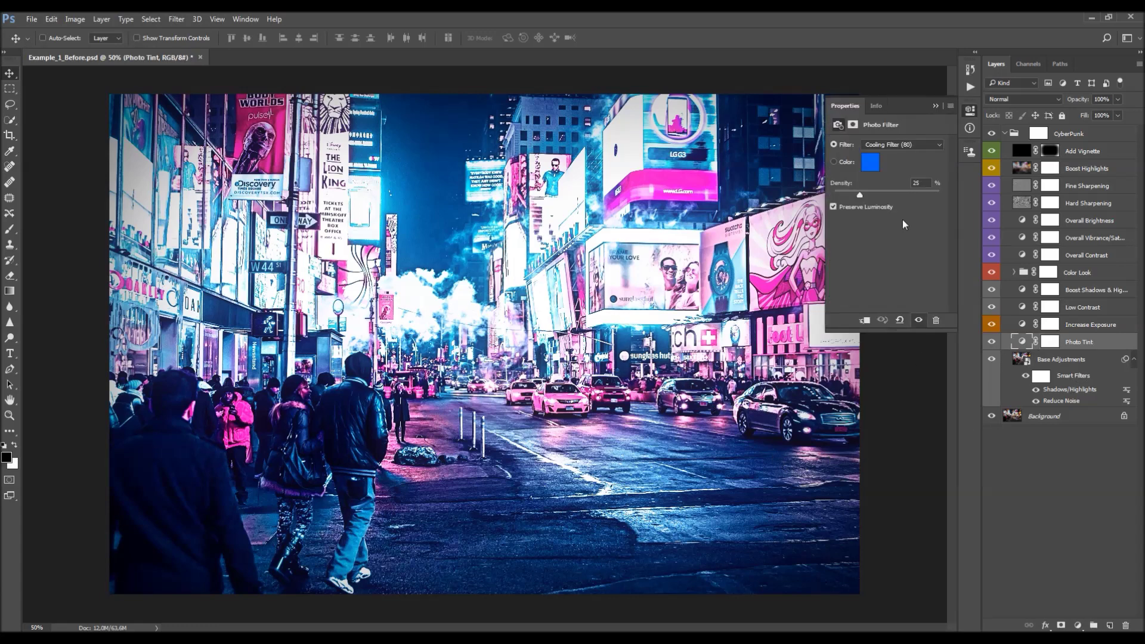
{"action": "left_click_drag", "start_coordinate": [837, 195], "coordinate": [890, 195]}
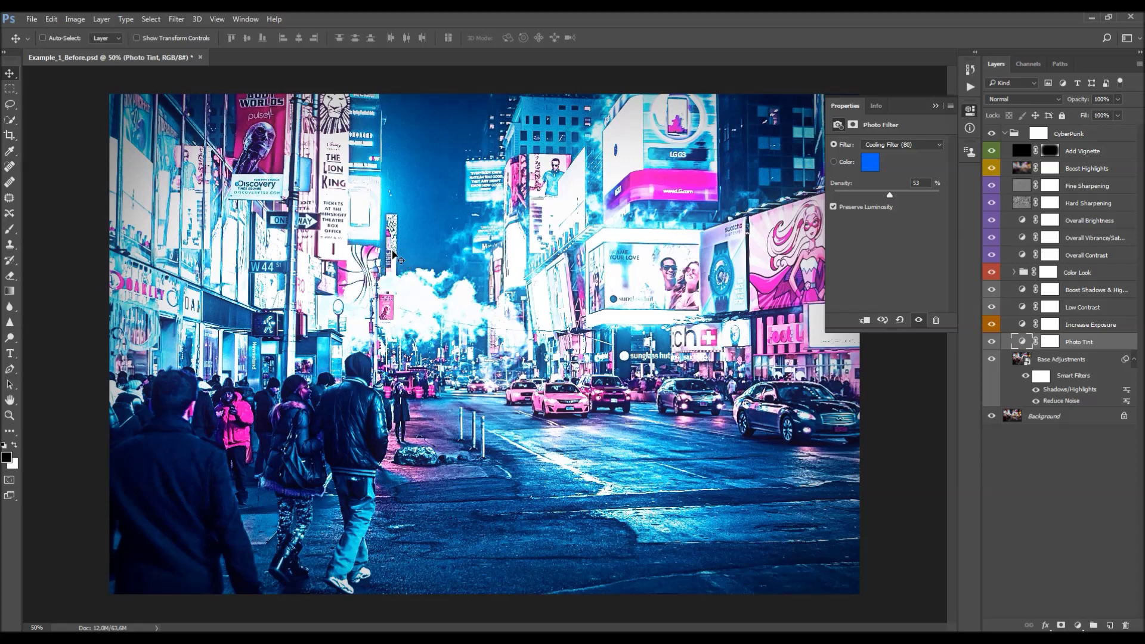
{"action": "left_click_drag", "start_coordinate": [834, 197], "coordinate": [856, 197]}
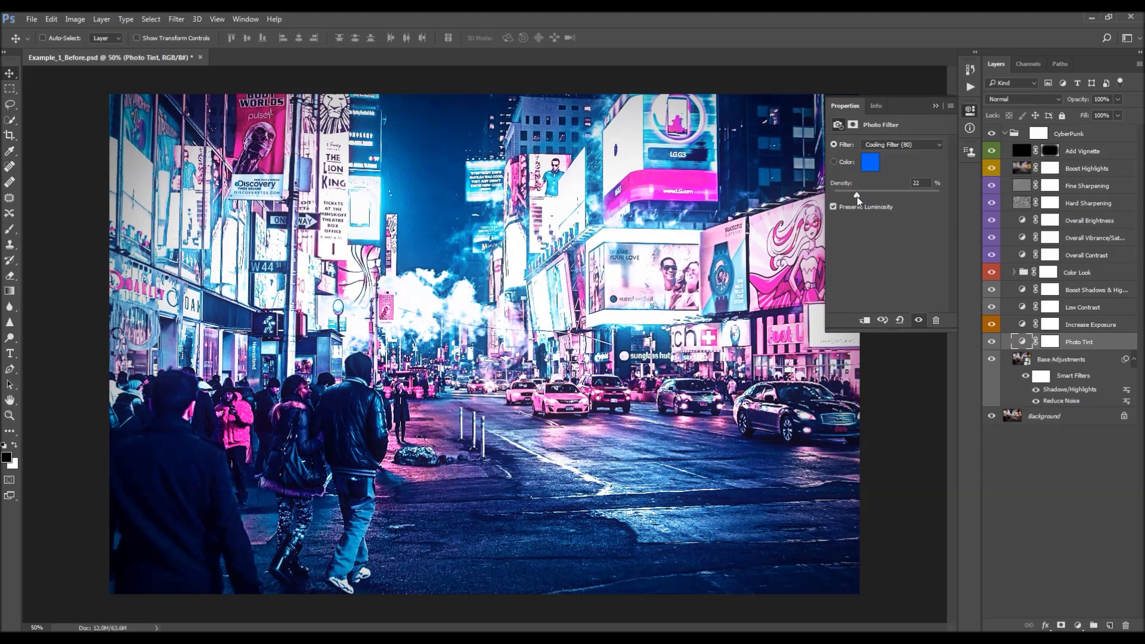
{"action": "left_click_drag", "start_coordinate": [857, 197], "coordinate": [857, 197]}
{"action": "left_click", "coordinate": [939, 108]}
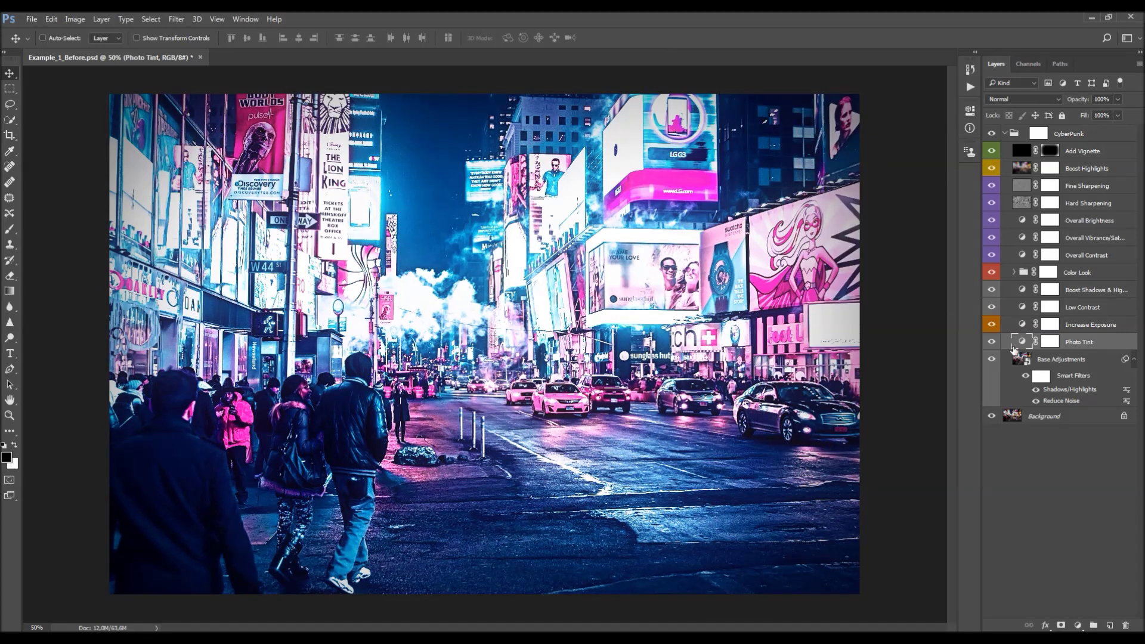
Step: Select the Increase Exposure layer and compare the image with and without it
{"action": "left_click", "coordinate": [1087, 325]}
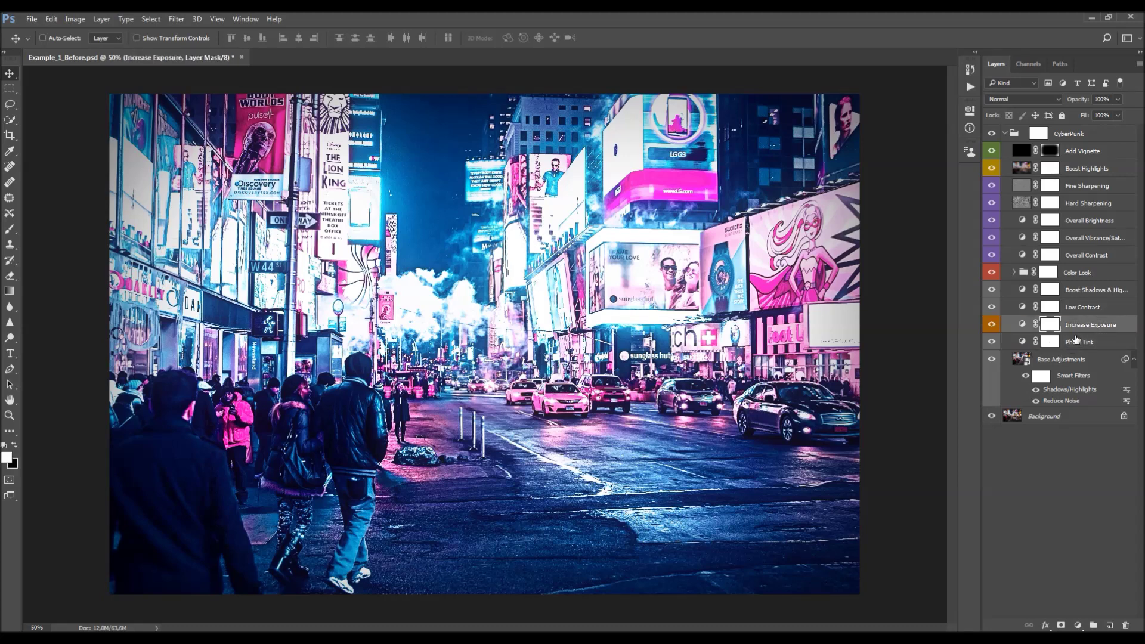
{"action": "left_click", "coordinate": [991, 324]}
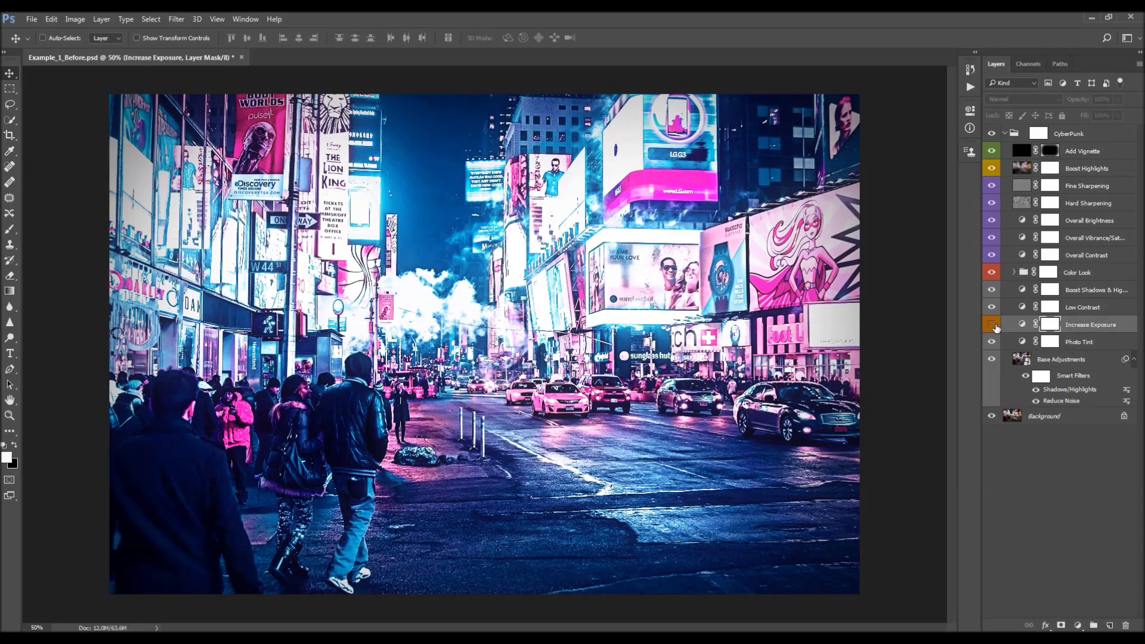
{"action": "left_click", "coordinate": [991, 324]}
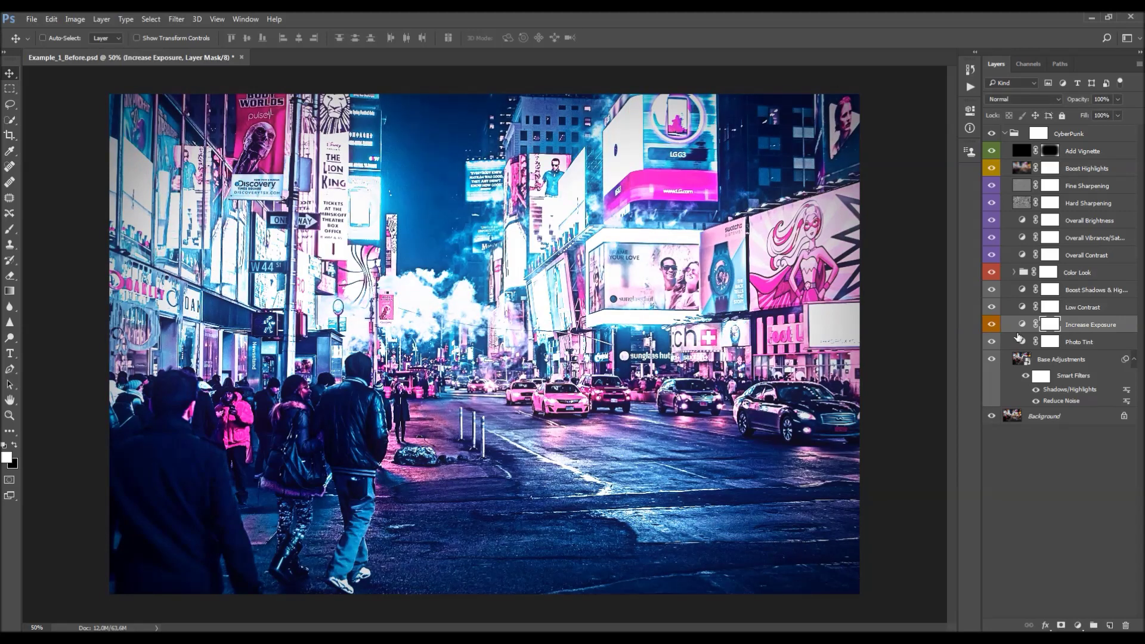
Step: Set the Increase Exposure layer's Exposure to +0.30 and try out its Offset value
{"action": "double_click", "coordinate": [1022, 325]}
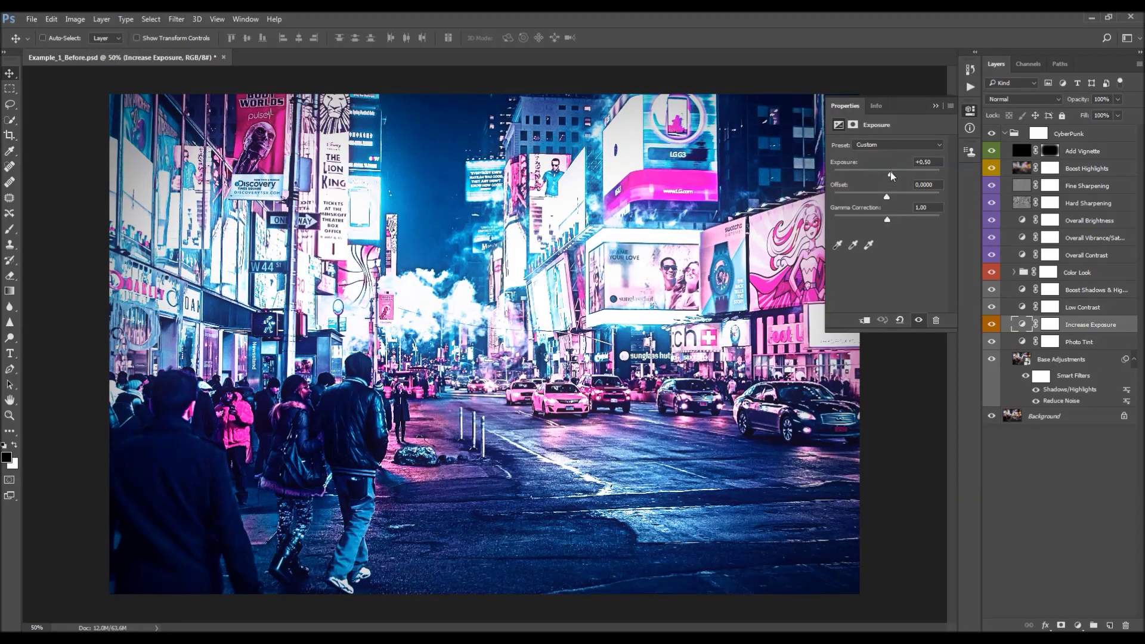
{"action": "left_click_drag", "start_coordinate": [890, 175], "coordinate": [884, 175]}
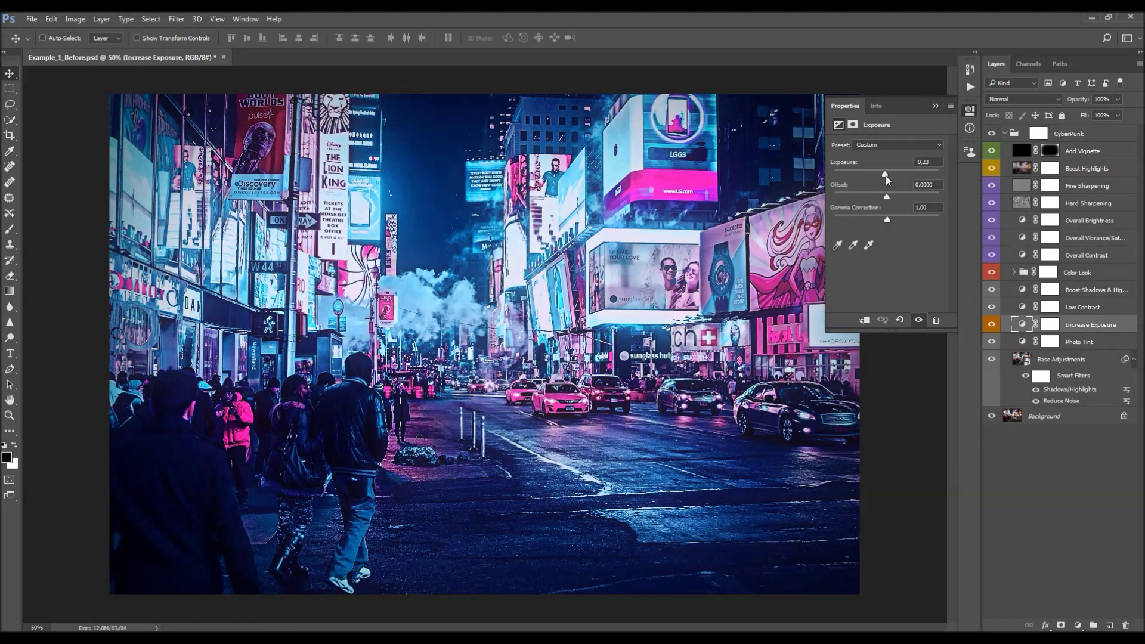
{"action": "left_click_drag", "start_coordinate": [886, 176], "coordinate": [888, 177]}
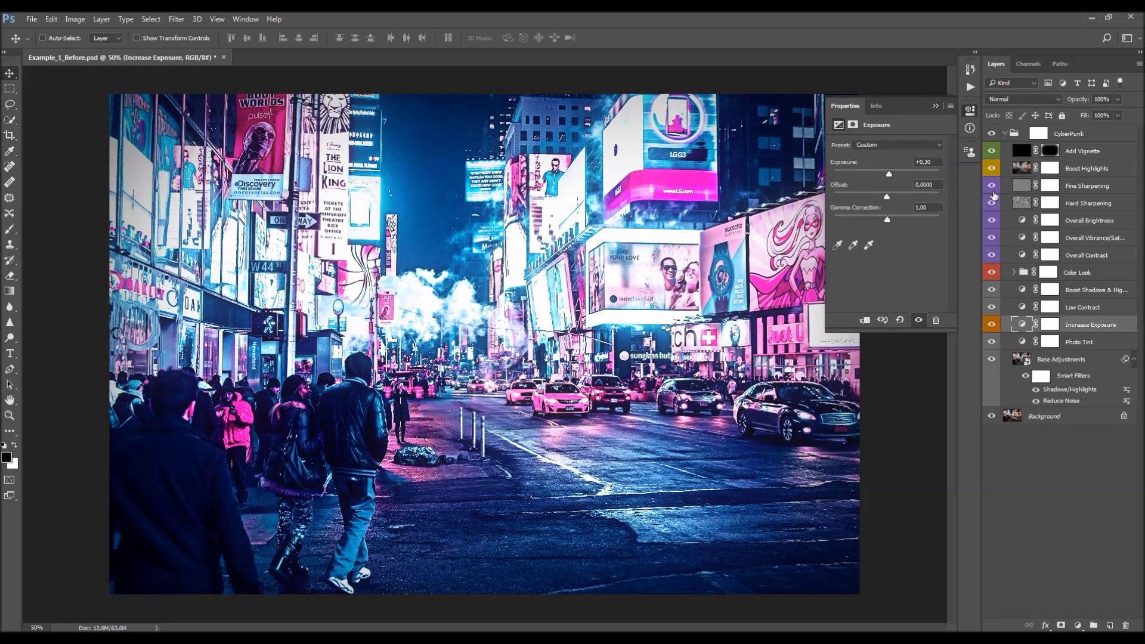
{"action": "left_click", "coordinate": [992, 324]}
{"action": "left_click", "coordinate": [992, 324]}
{"action": "left_click_drag", "start_coordinate": [876, 195], "coordinate": [892, 194]}
{"action": "left_click", "coordinate": [942, 106]}
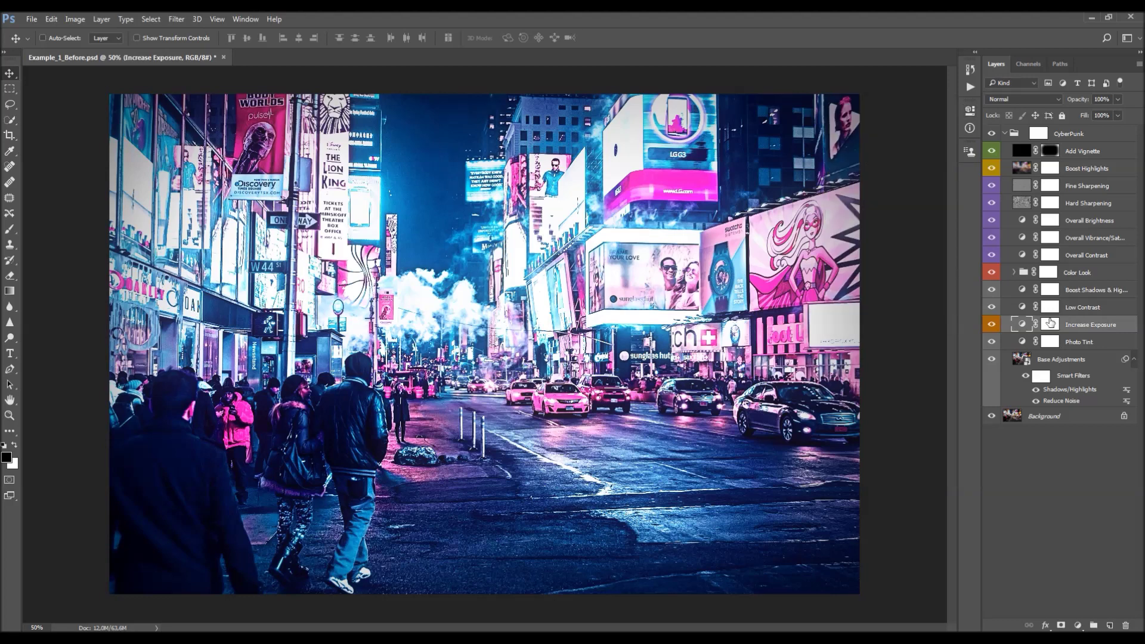
Step: Select the Low Contrast layer and compare the image with and without it
{"action": "left_click", "coordinate": [1080, 308]}
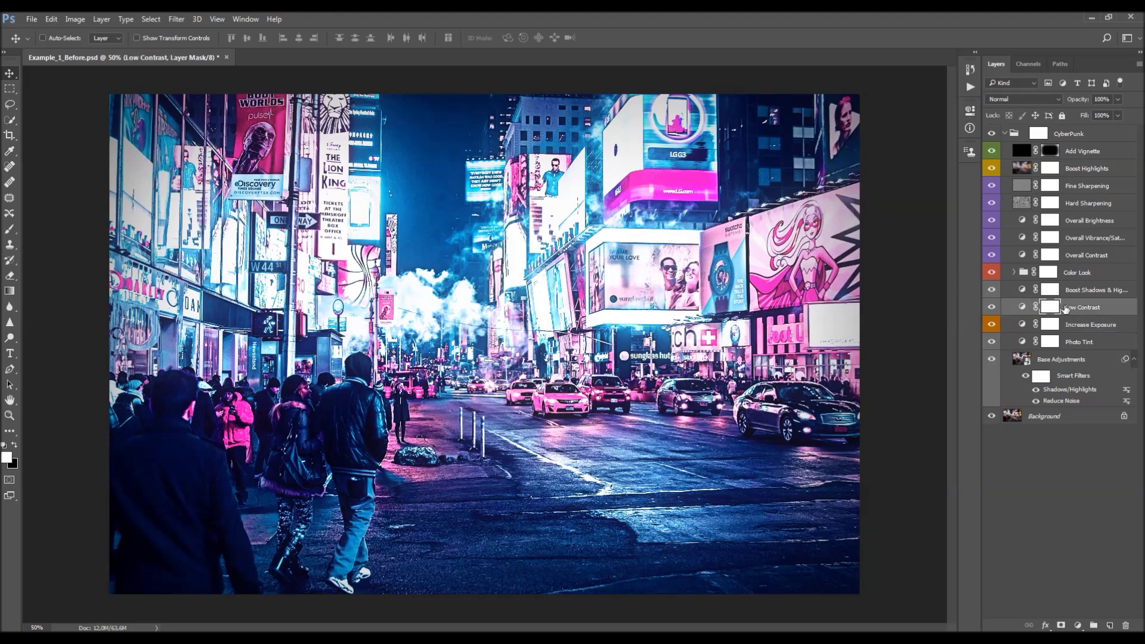
{"action": "left_click", "coordinate": [992, 307]}
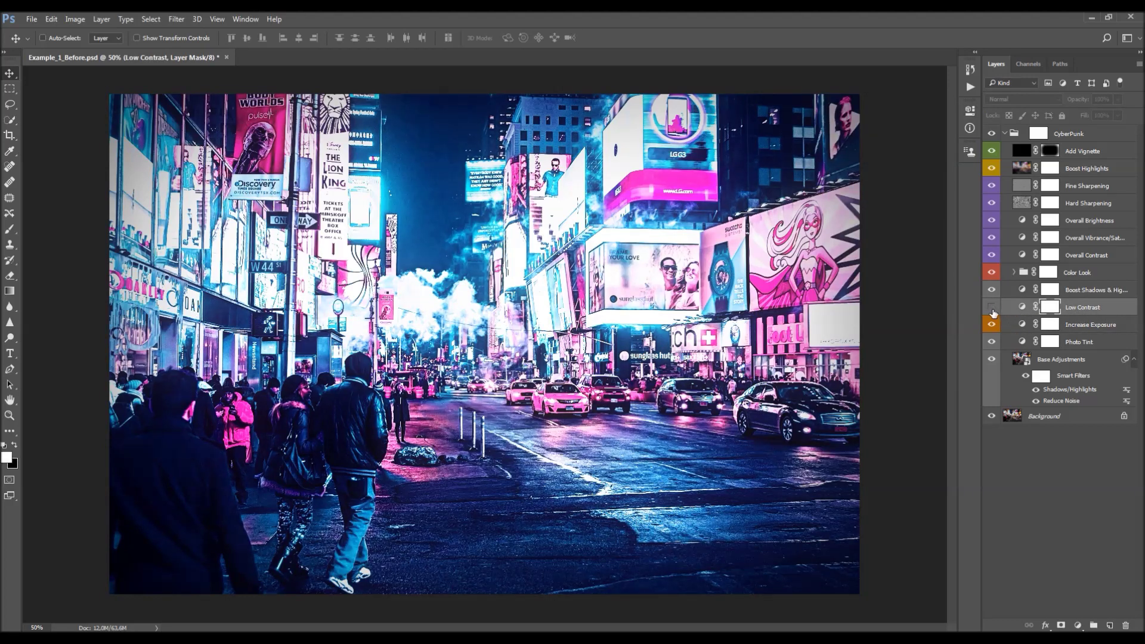
{"action": "left_click", "coordinate": [991, 308]}
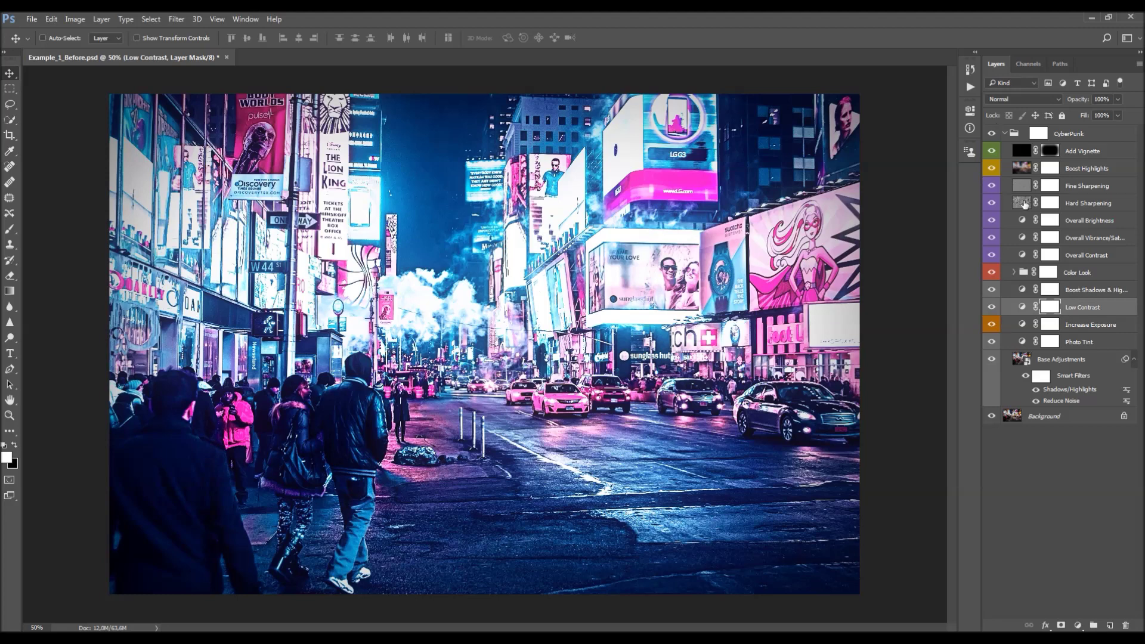
Step: Set the Contrast of the Low Contrast layer's Brightness/Contrast adjustment to -50
{"action": "double_click", "coordinate": [1022, 307]}
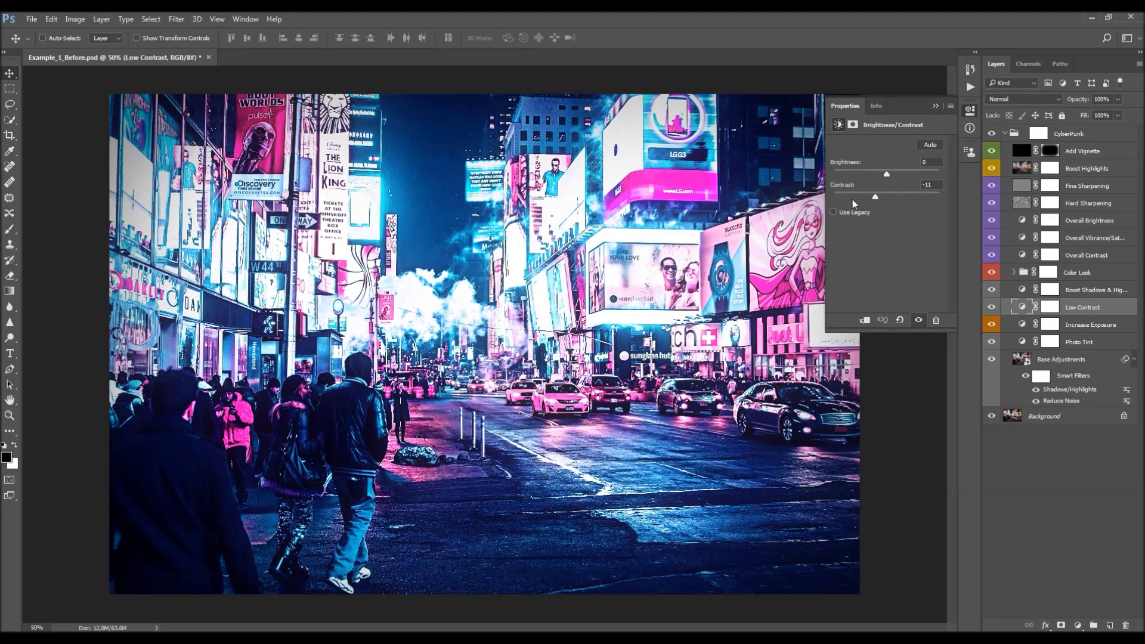
{"action": "left_click_drag", "start_coordinate": [914, 199], "coordinate": [787, 205]}
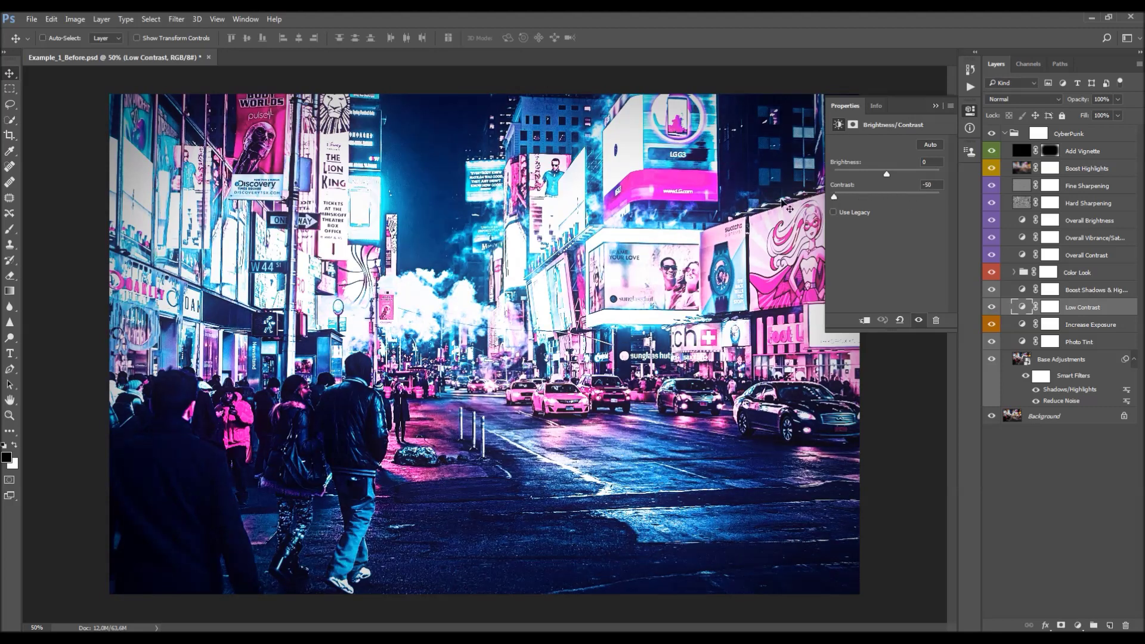
{"action": "left_click", "coordinate": [934, 107]}
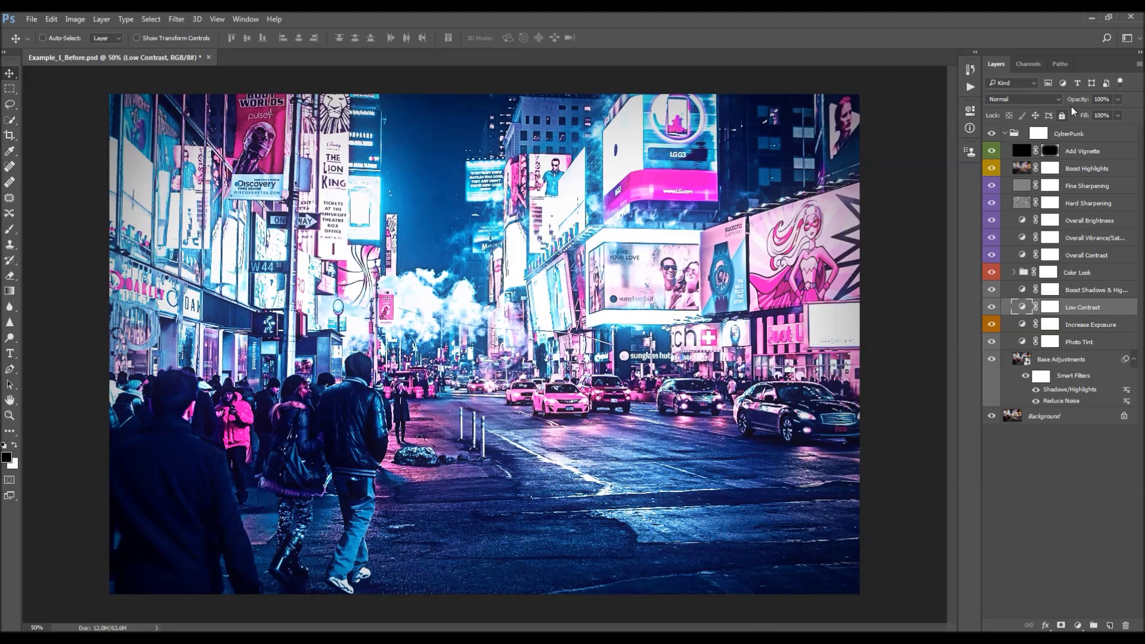
Step: Try out the Low Contrast layer's opacity and leave it at 100%
{"action": "type", "text": "100"}
{"action": "key", "text": "Return"}
{"action": "mouse_move", "coordinate": [1080, 100]}
{"action": "left_mouse_down"}
{"action": "mouse_move", "coordinate": [713, 122]}
{"action": "mouse_move", "coordinate": [1100, 101]}
{"action": "left_mouse_up"}
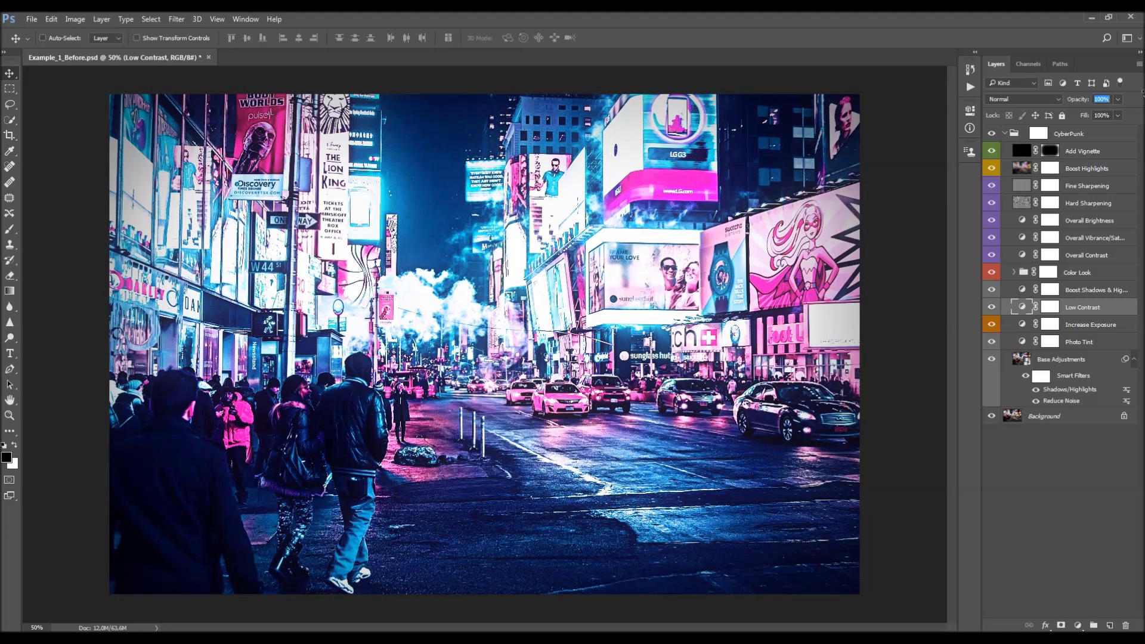
{"action": "left_click", "coordinate": [1119, 100]}
{"action": "mouse_move", "coordinate": [1119, 113]}
{"action": "left_mouse_down"}
{"action": "mouse_move", "coordinate": [1048, 116]}
{"action": "mouse_move", "coordinate": [1117, 113]}
{"action": "left_mouse_up"}
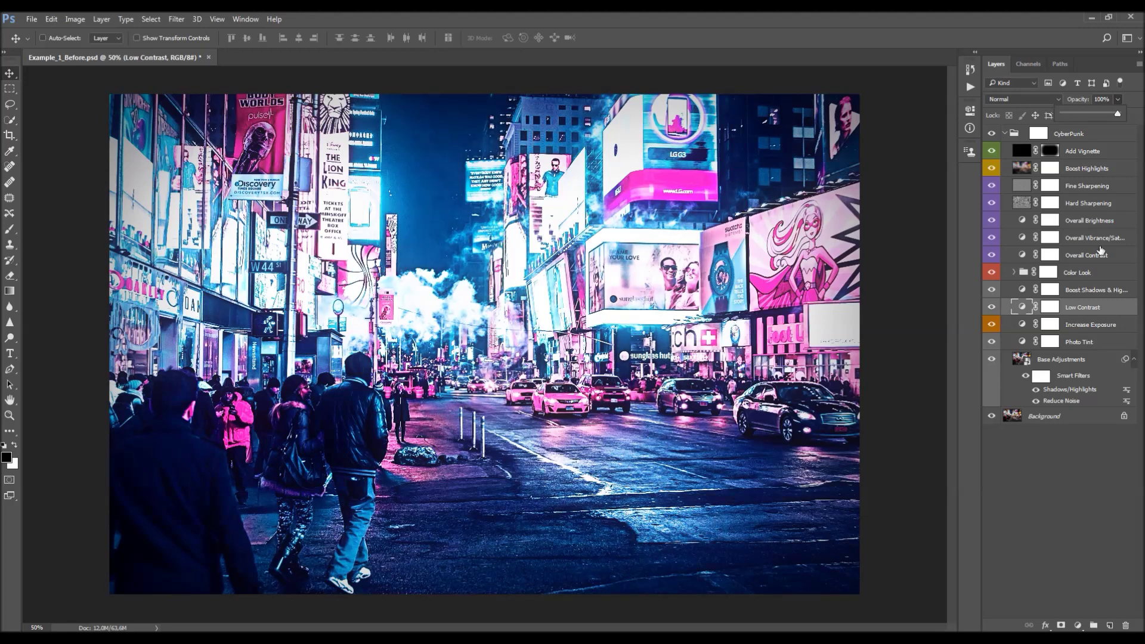
Step: Select the Boost Shadows & Highlights layer and compare the image with and without it
{"action": "left_click", "coordinate": [1080, 291]}
{"action": "double_click", "coordinate": [1062, 292]}
{"action": "key", "text": "Return"}
{"action": "left_click", "coordinate": [992, 291]}
{"action": "left_click", "coordinate": [992, 290]}
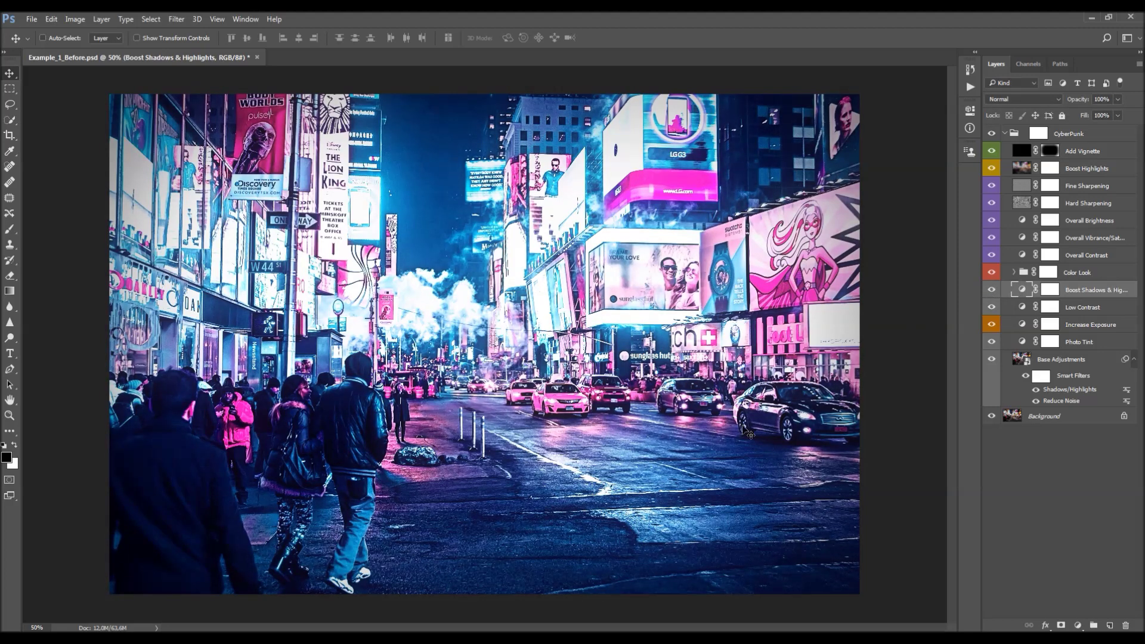
{"action": "left_click", "coordinate": [992, 290]}
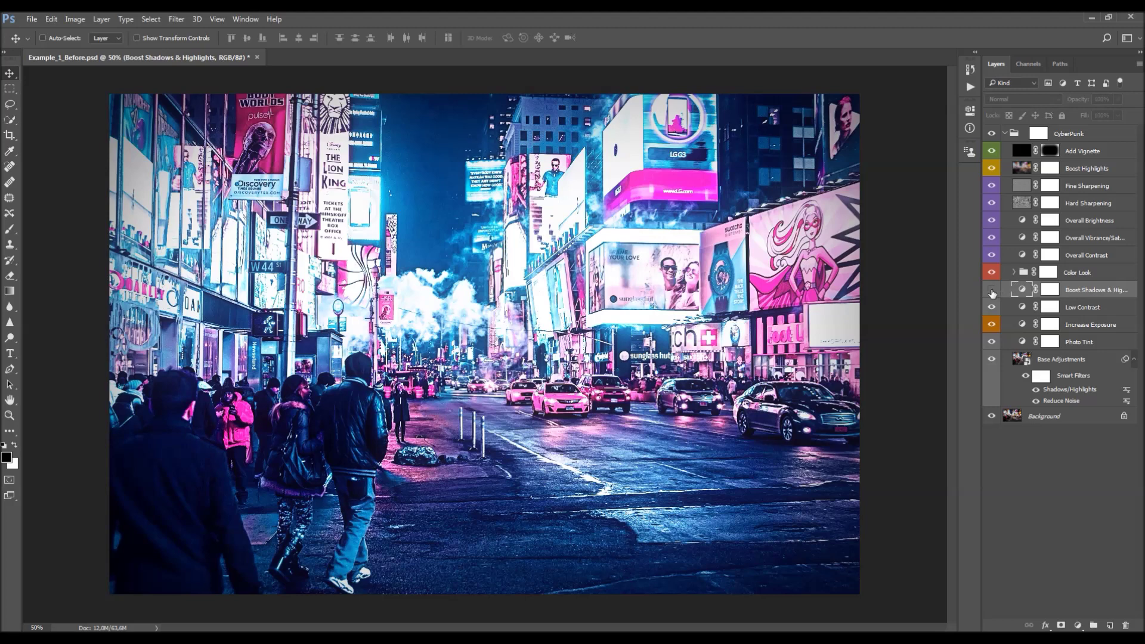
{"action": "left_click", "coordinate": [991, 291]}
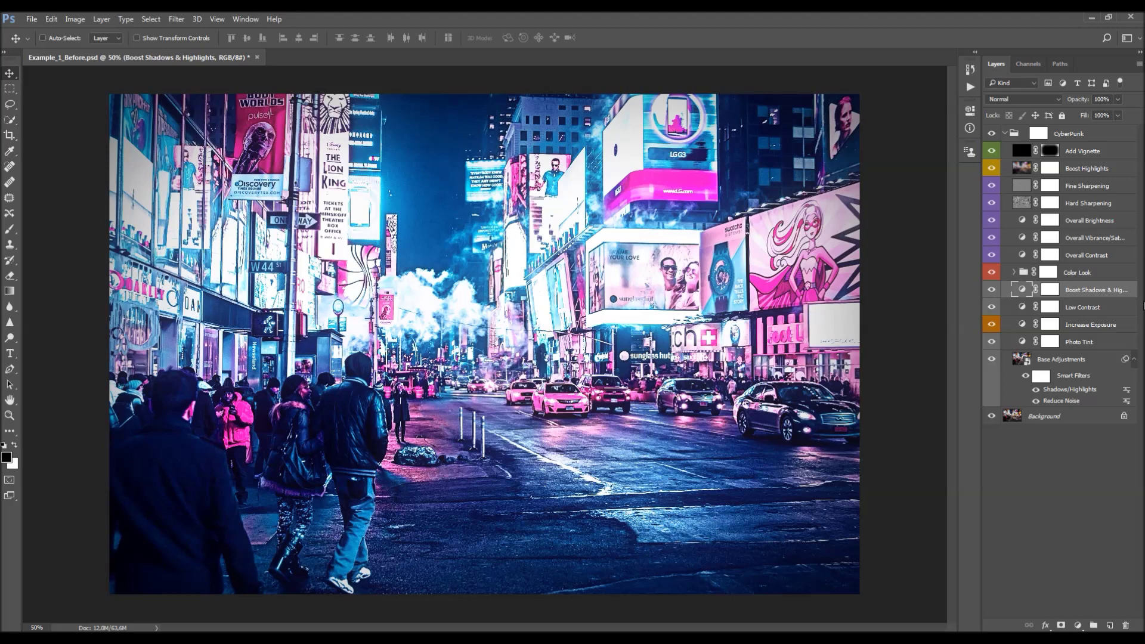
Step: Inspect the Curves adjustment of the Boost Shadows & Highlights layer and select the Low Contrast layer
{"action": "double_click", "coordinate": [1021, 288]}
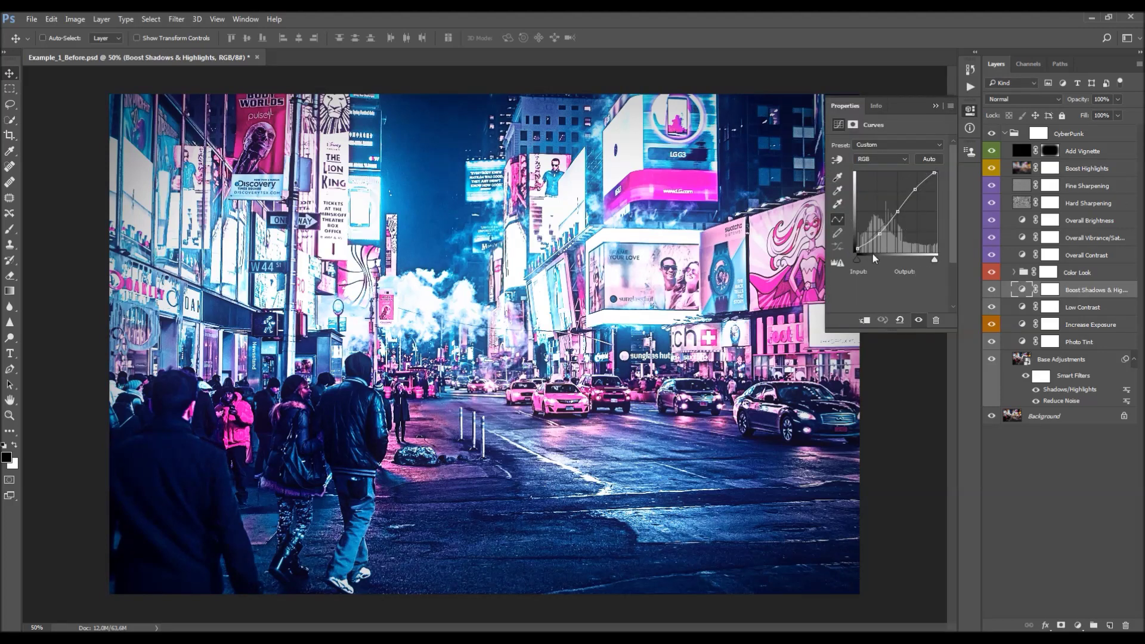
{"action": "left_click", "coordinate": [935, 106]}
{"action": "left_click_drag", "start_coordinate": [1078, 99], "coordinate": [1054, 151]}
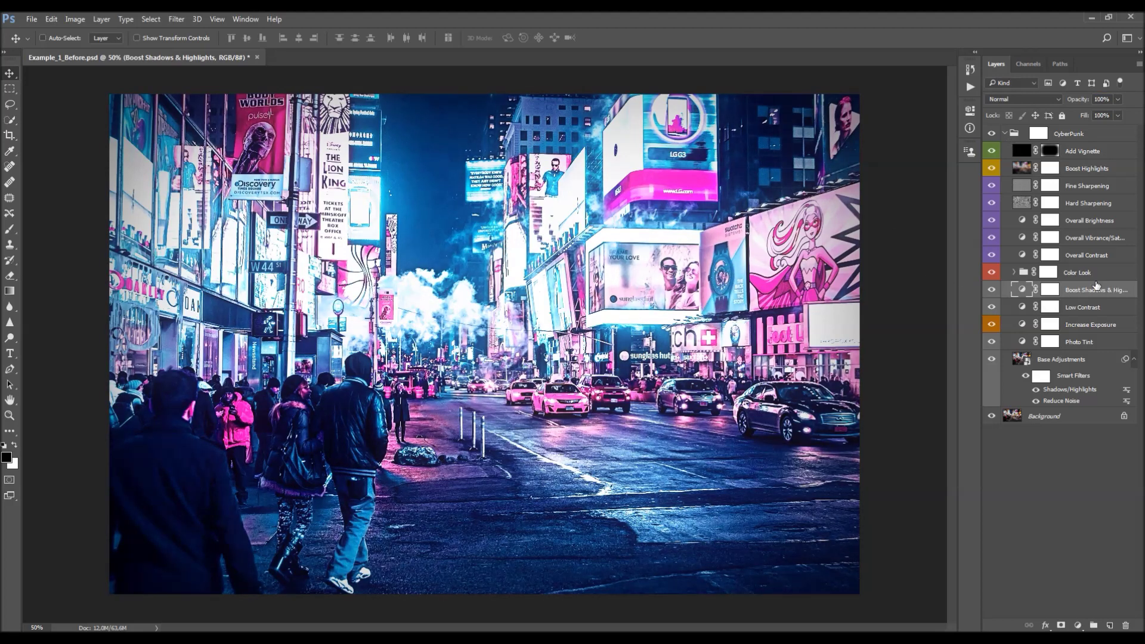
{"action": "left_click", "coordinate": [1075, 307]}
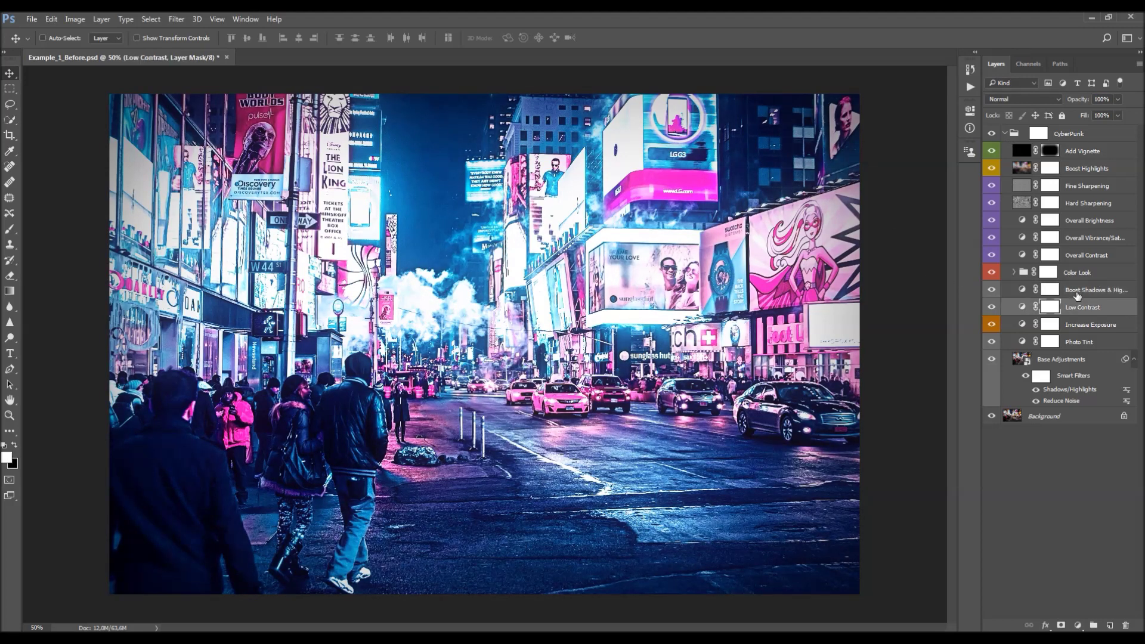
Step: Compare the image with and without the Boost Shadows & Highlights and Low Contrast layers, keeping both visible
{"action": "left_click", "coordinate": [1076, 295]}
{"action": "left_click", "coordinate": [1073, 307]}
{"action": "mouse_move", "coordinate": [991, 290]}
{"action": "left_mouse_down"}
{"action": "mouse_move", "coordinate": [993, 310]}
{"action": "mouse_move", "coordinate": [991, 290]}
{"action": "left_mouse_up"}
{"action": "left_click_drag", "start_coordinate": [993, 291], "coordinate": [994, 308]}
{"action": "left_click", "coordinate": [993, 308]}
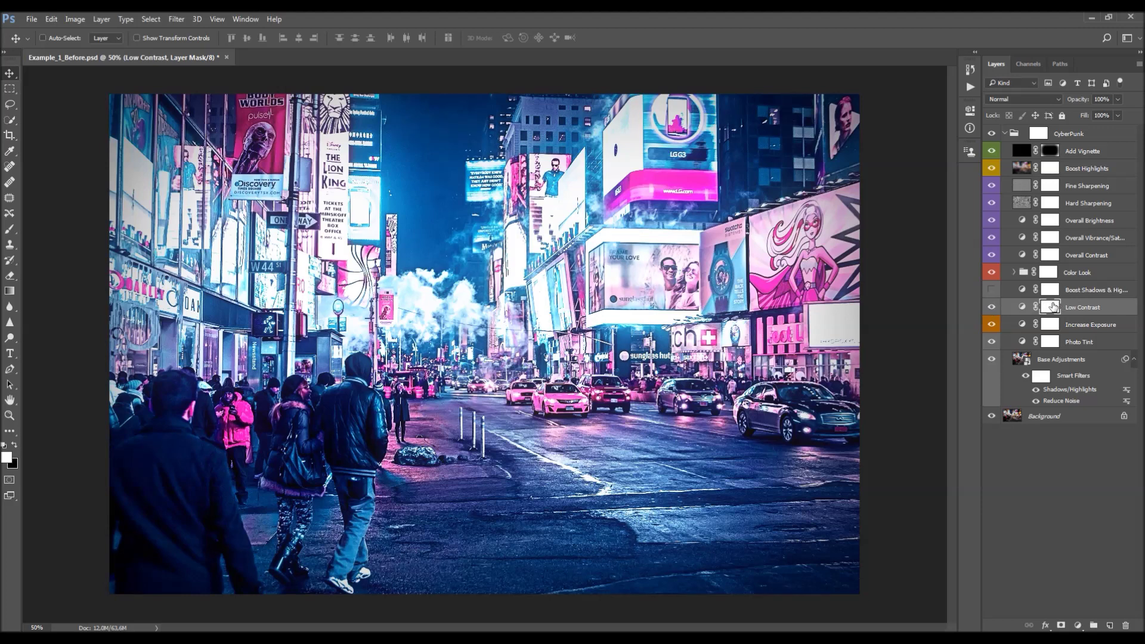
{"action": "left_click", "coordinate": [992, 308]}
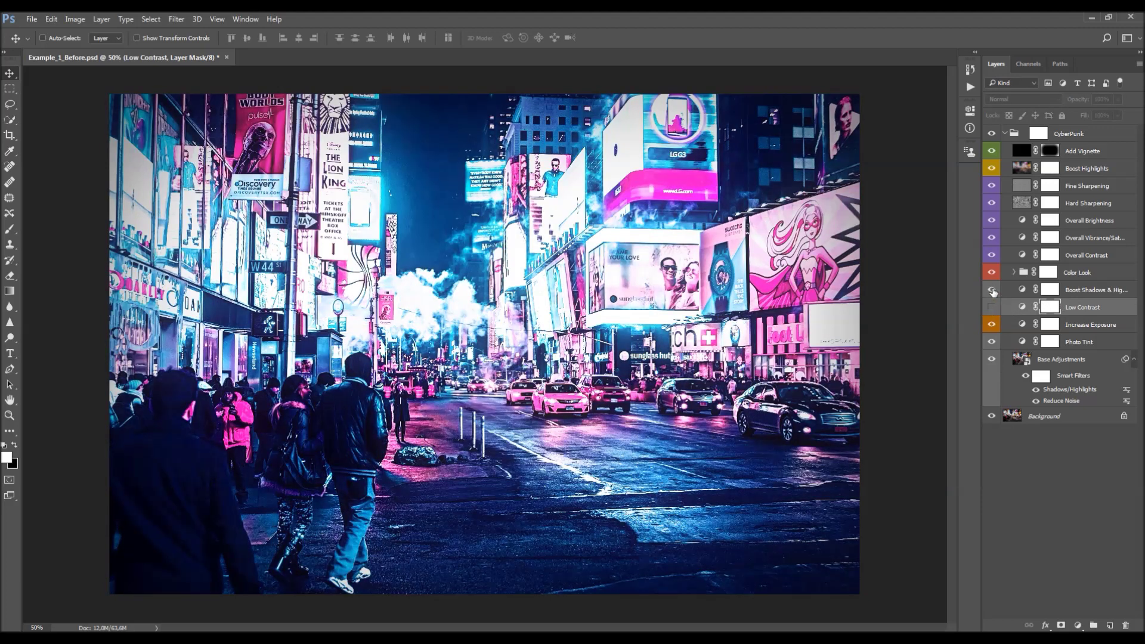
{"action": "left_click", "coordinate": [991, 291]}
{"action": "left_click", "coordinate": [992, 307]}
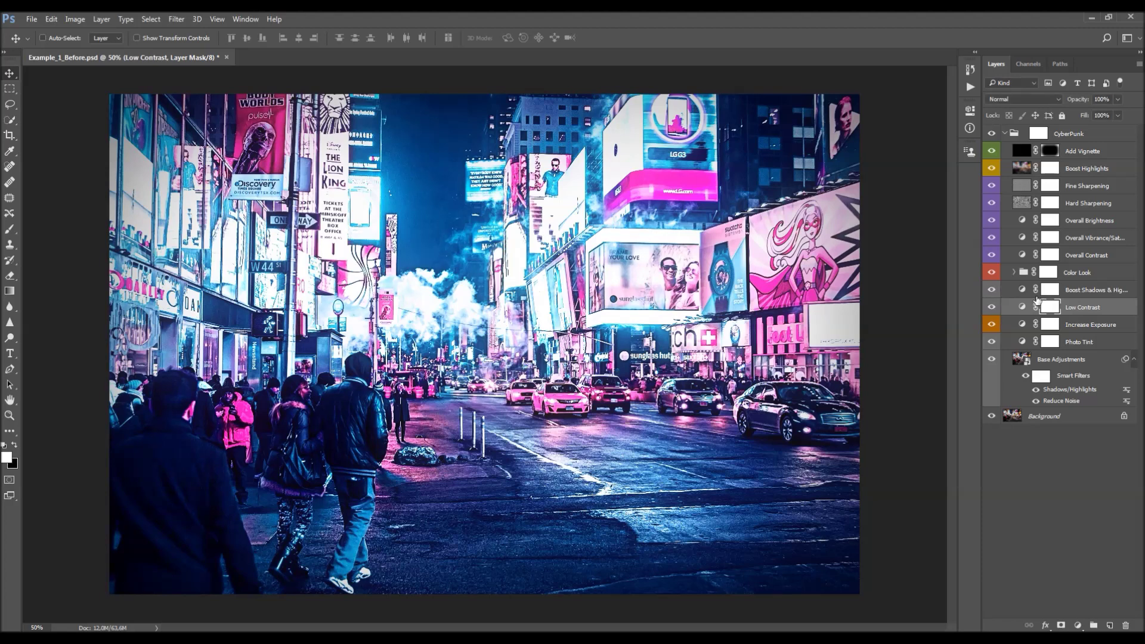
{"action": "left_click", "coordinate": [1086, 291]}
{"action": "key", "text": "ctrl+z"}
{"action": "left_click", "coordinate": [1085, 291]}
{"action": "key", "text": "ctrl+z"}
Step: Select the Color Look group and compare the image with and without it
{"action": "left_click", "coordinate": [1076, 274]}
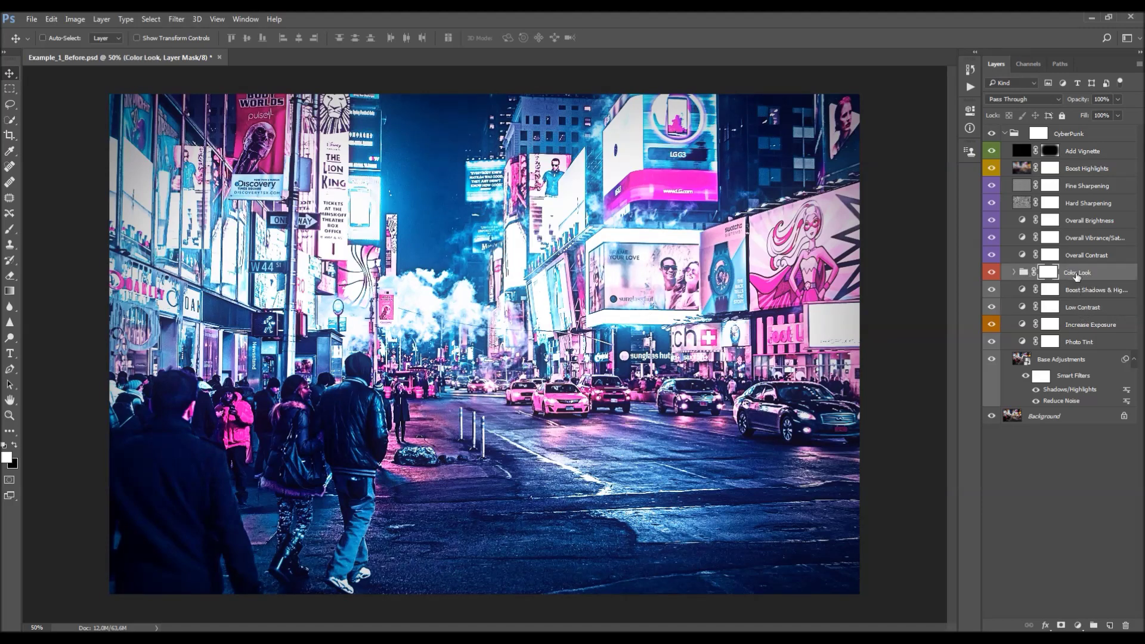
{"action": "left_click", "coordinate": [989, 273]}
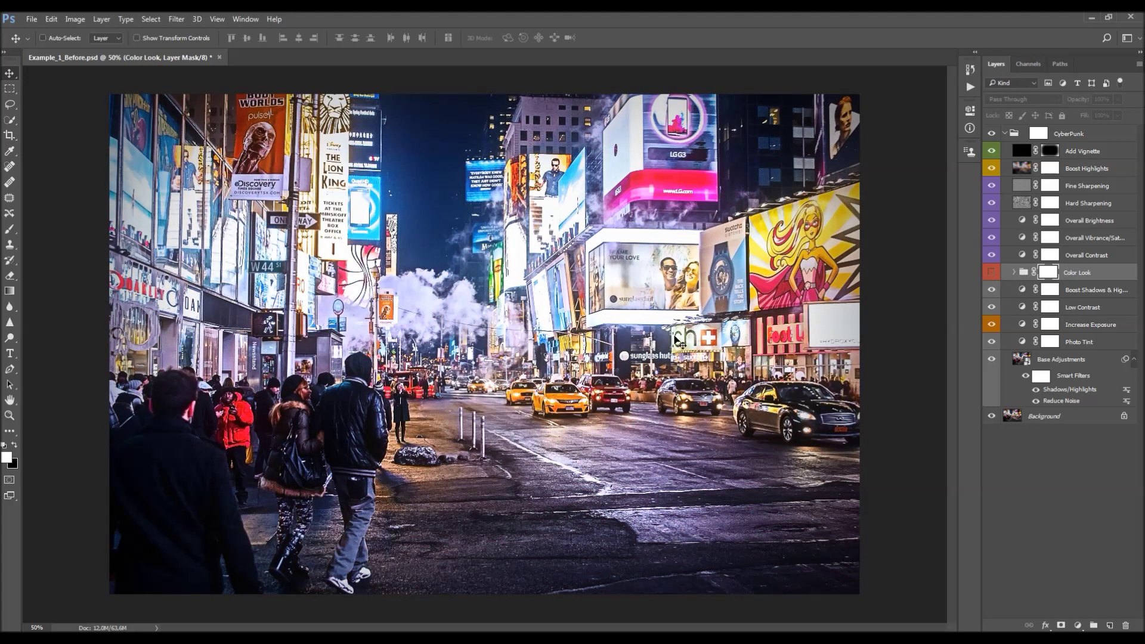
{"action": "left_click", "coordinate": [991, 272]}
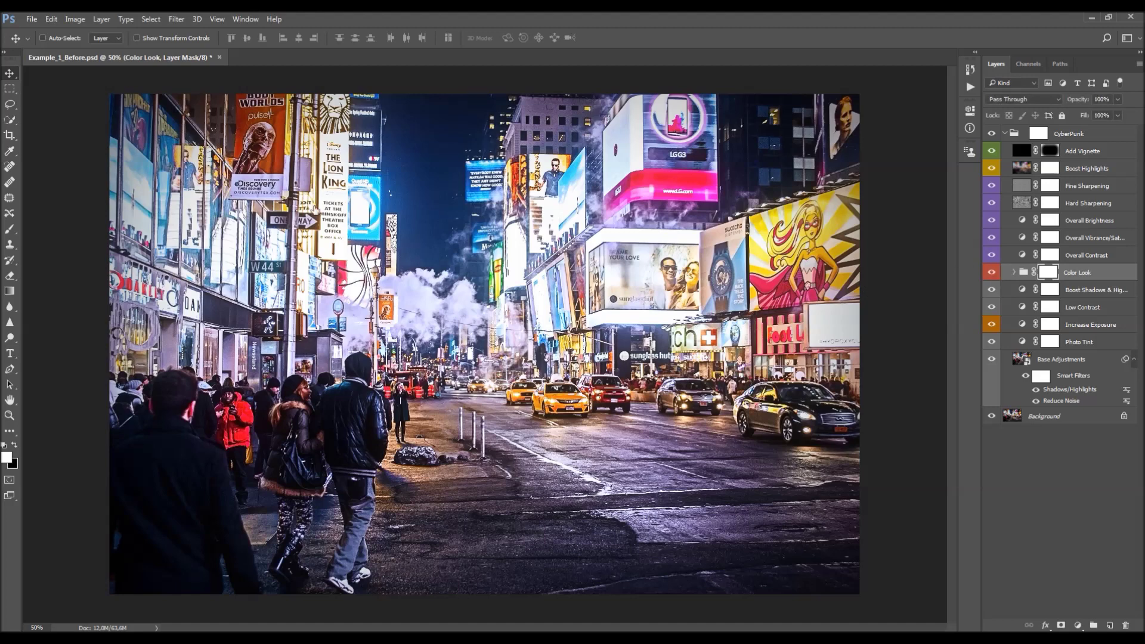
Step: Expand the Color Look group and show only its CL_3 layer, hiding CL_1 and CL_2
{"action": "left_click", "coordinate": [1015, 273]}
{"action": "left_click", "coordinate": [1014, 273]}
{"action": "left_click", "coordinate": [1093, 308]}
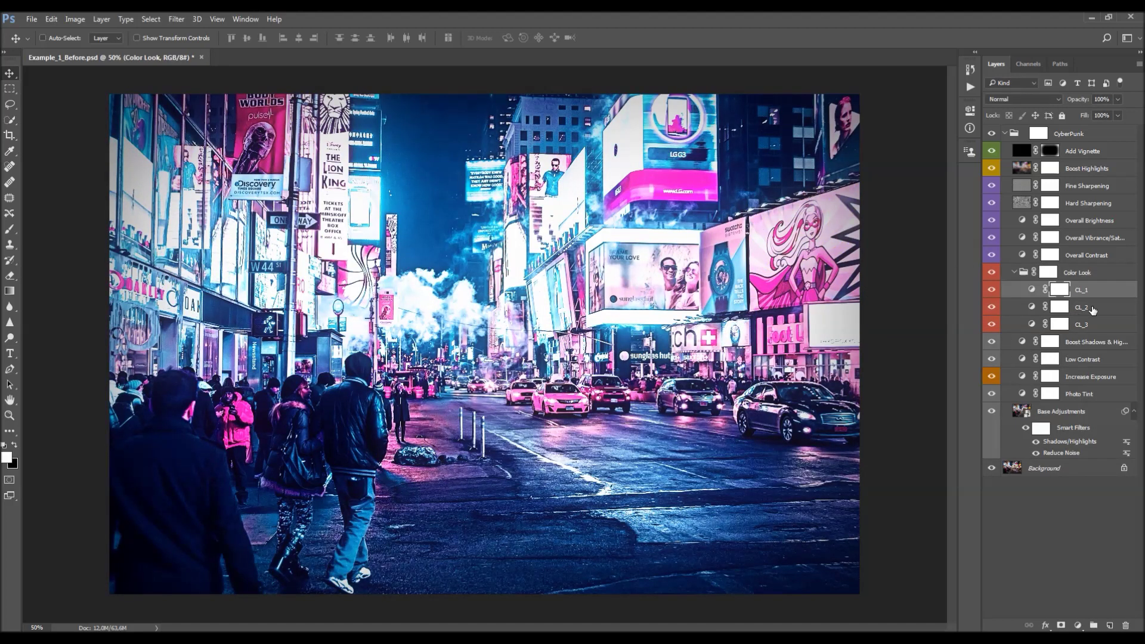
{"action": "left_click", "coordinate": [1085, 325]}
{"action": "left_click_drag", "start_coordinate": [992, 290], "coordinate": [992, 325]}
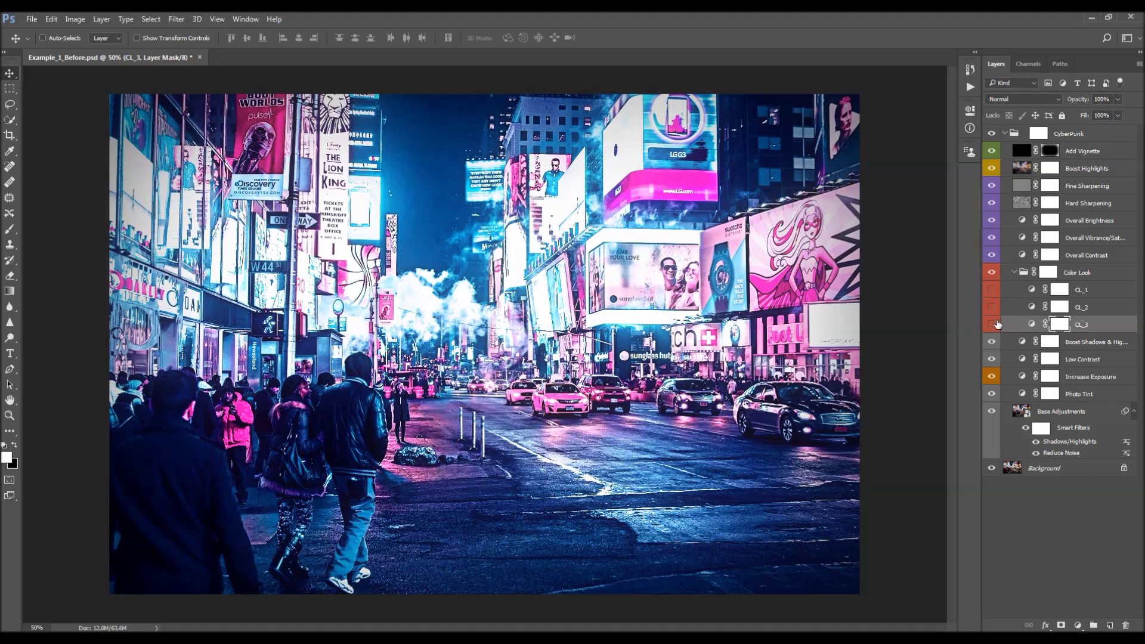
{"action": "left_click", "coordinate": [992, 325]}
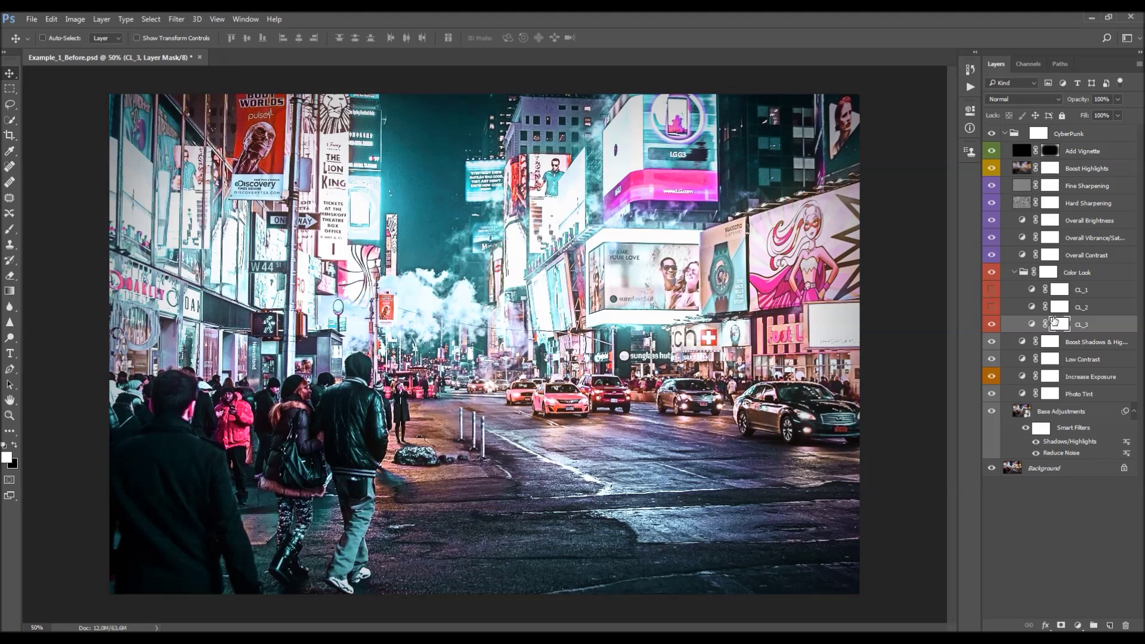
Step: Open the Hue/Saturation adjustment of the CL_3 layer and choose its Reds range
{"action": "double_click", "coordinate": [1032, 324]}
{"action": "left_click", "coordinate": [888, 159]}
{"action": "left_click", "coordinate": [888, 160]}
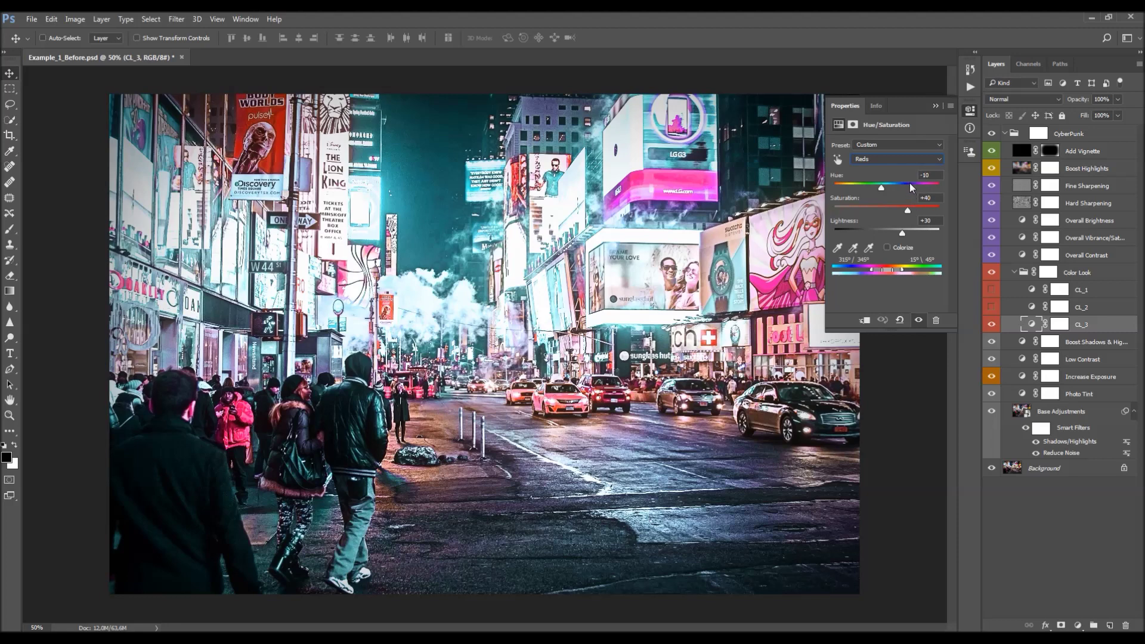
{"action": "left_click", "coordinate": [884, 160]}
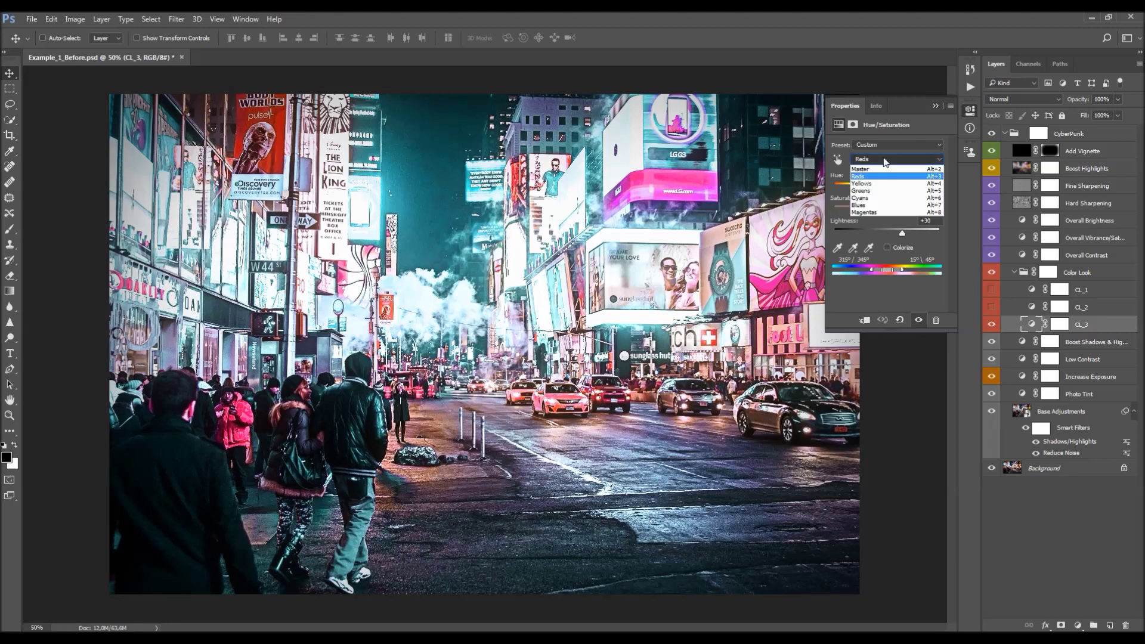
{"action": "left_click", "coordinate": [866, 177]}
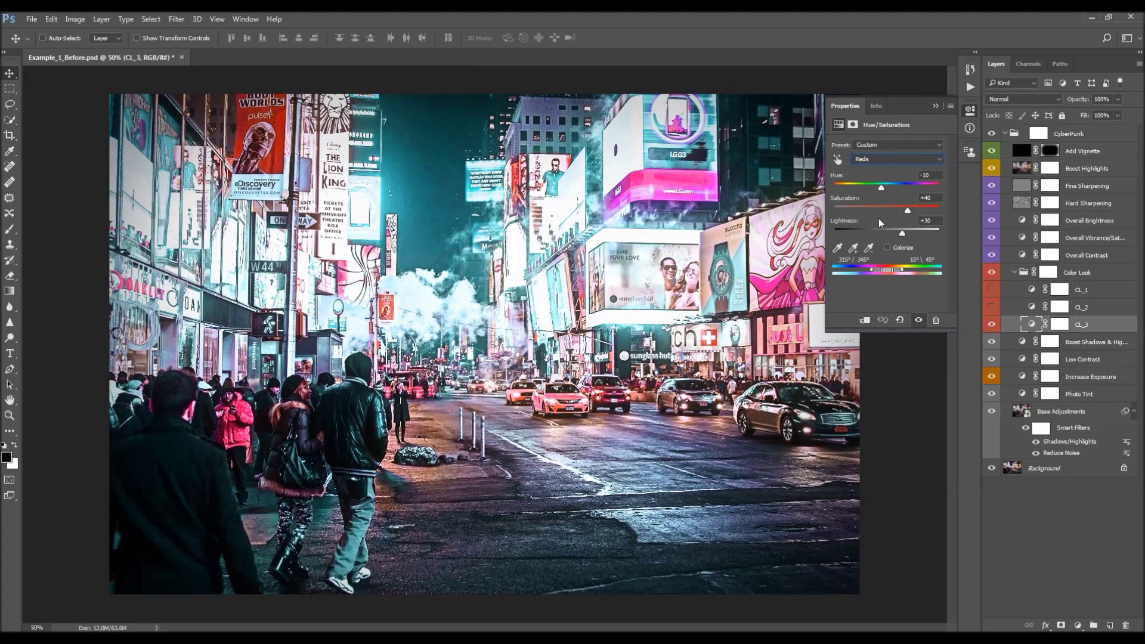
Step: Try other Hue and Lightness values for the Reds of CL_3, including Lightness +72, and undo them
{"action": "left_click_drag", "start_coordinate": [882, 188], "coordinate": [904, 192]}
{"action": "left_click_drag", "start_coordinate": [914, 189], "coordinate": [881, 190]}
{"action": "left_click", "coordinate": [933, 198]}
{"action": "left_click", "coordinate": [901, 232]}
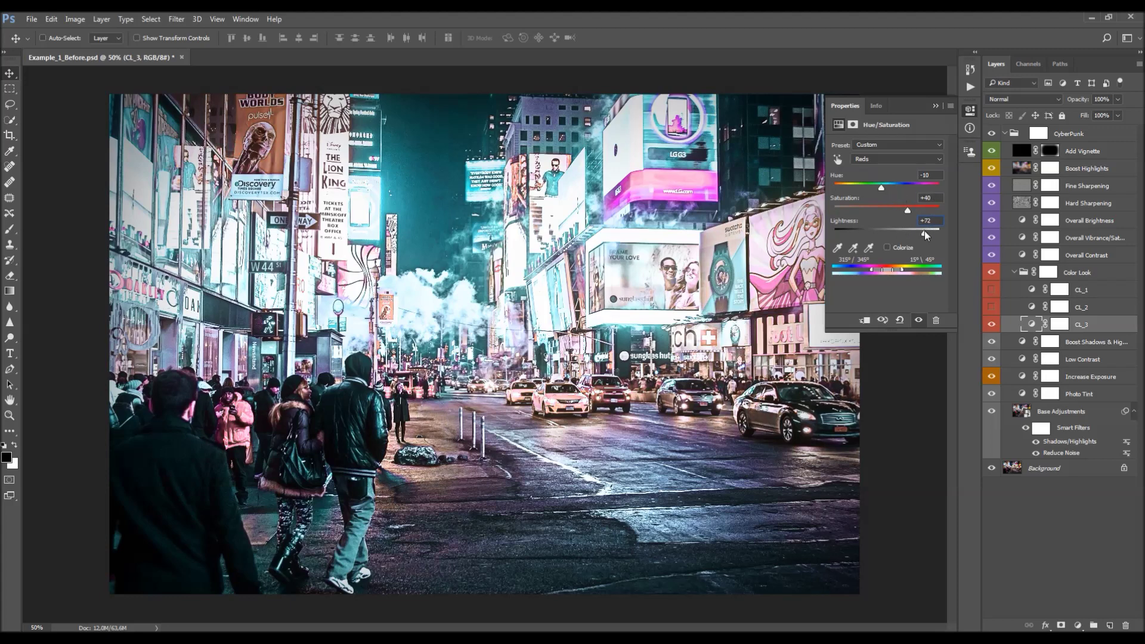
{"action": "key", "text": "ctrl"}
Step: Look through the color ranges of CL_3's Hue/Saturation adjustment and close its settings
{"action": "left_click", "coordinate": [889, 160]}
{"action": "left_click", "coordinate": [876, 194]}
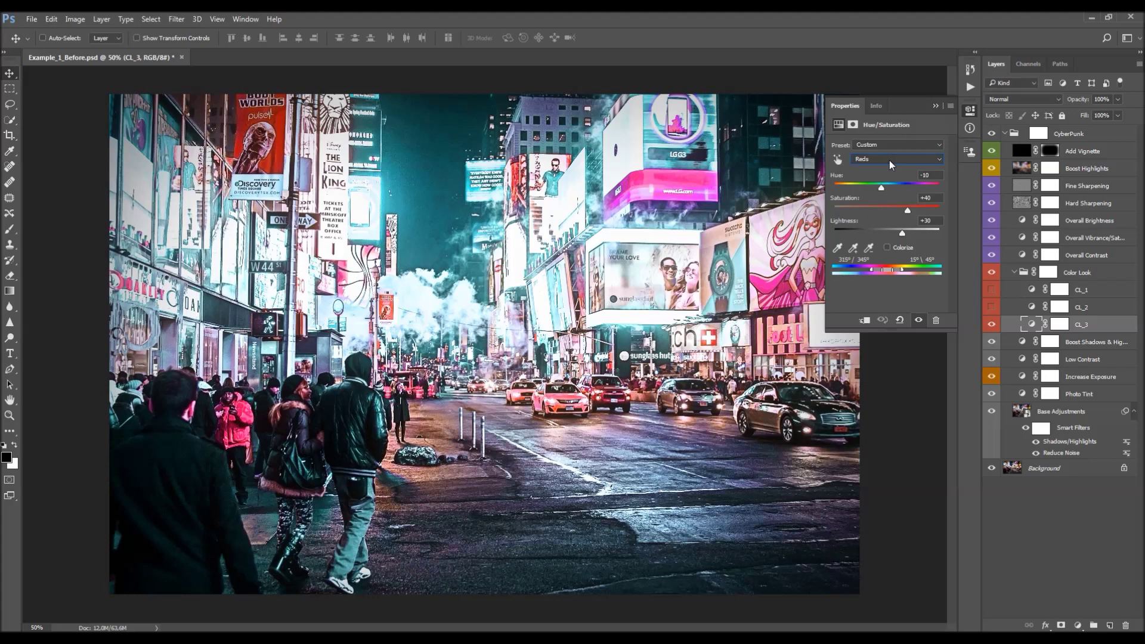
{"action": "scroll", "coordinate": [888, 163], "scroll_direction": "up", "scroll_amount": 4}
{"action": "left_click", "coordinate": [933, 107]}
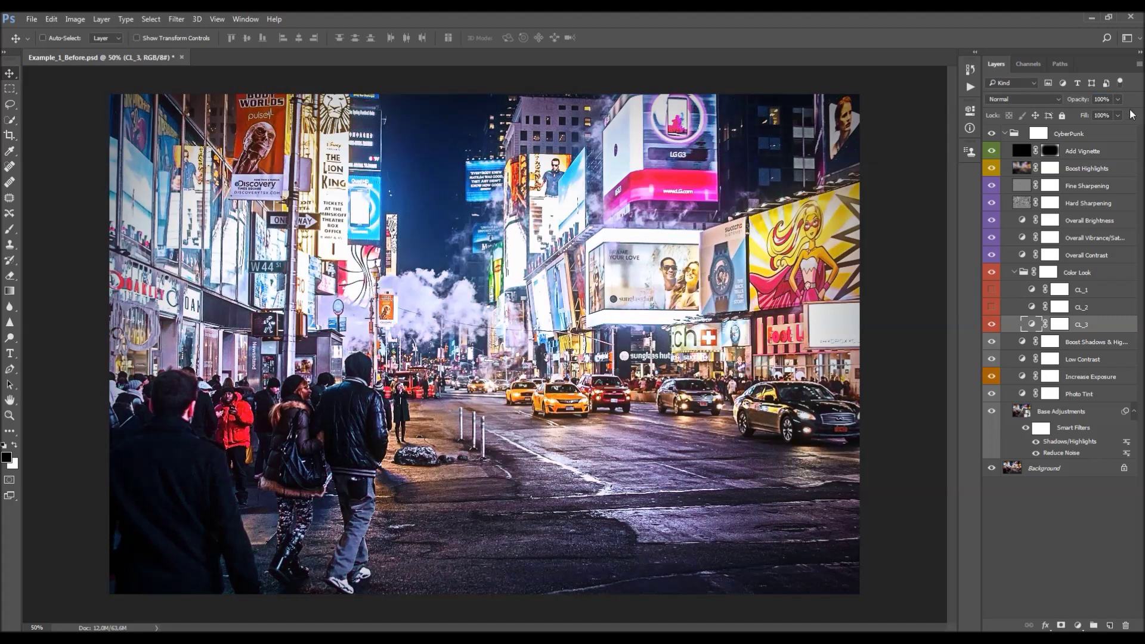
Step: Compare the effect of CL_2 and CL_1 in turn over CL_3, leaving CL_1 visible and CL_2 hidden
{"action": "left_click", "coordinate": [991, 306]}
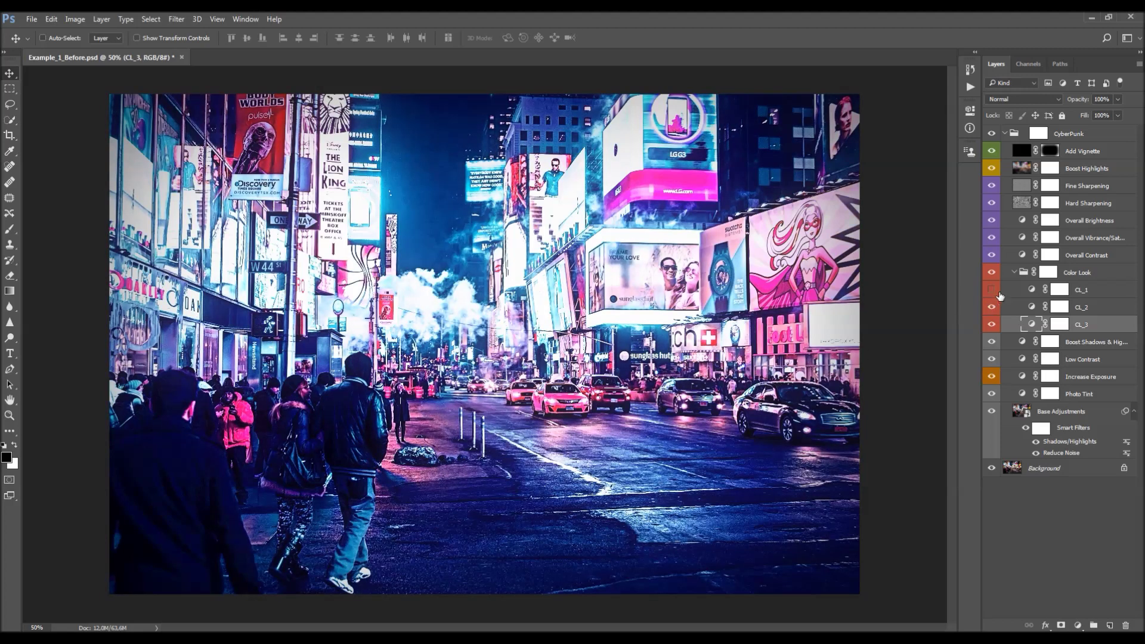
{"action": "left_click", "coordinate": [991, 306]}
{"action": "left_click", "coordinate": [992, 290]}
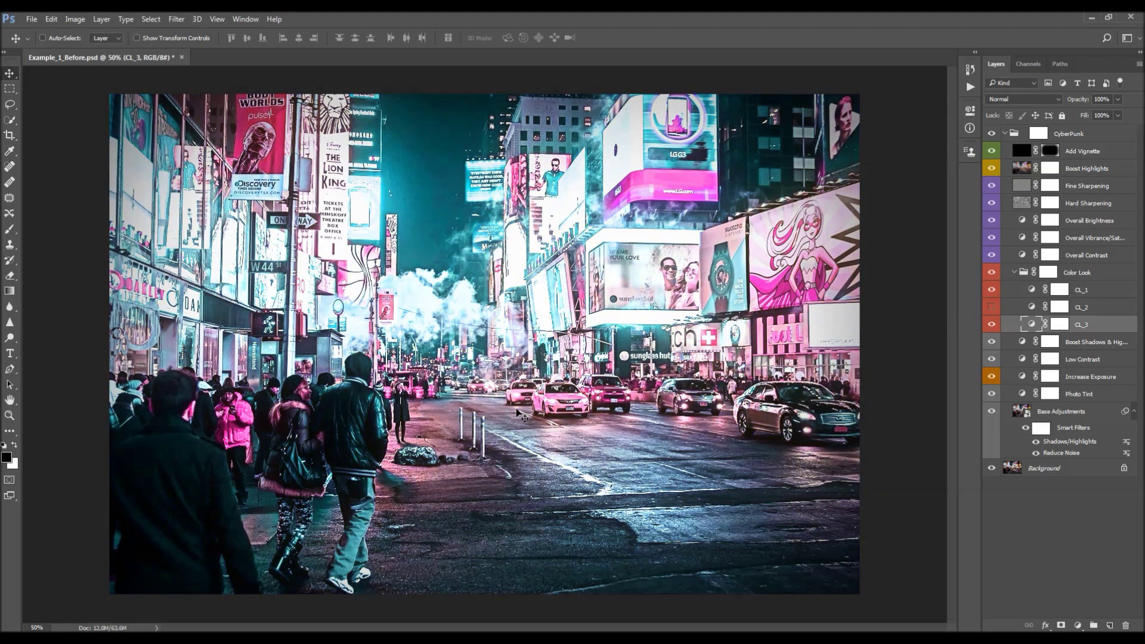
{"action": "left_click", "coordinate": [991, 290]}
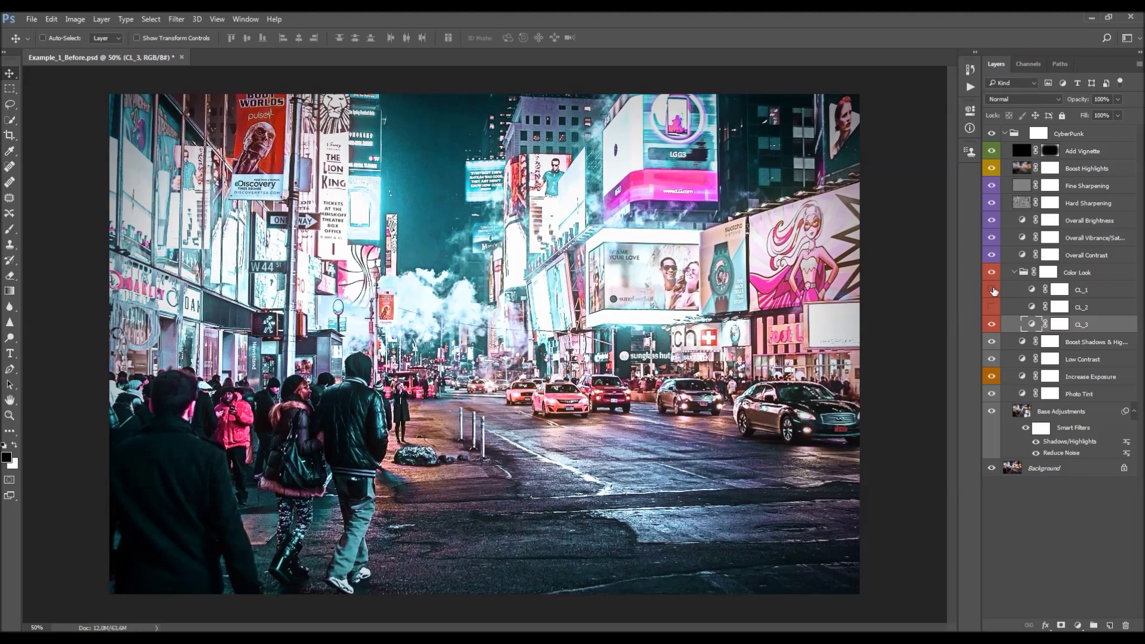
{"action": "left_click", "coordinate": [992, 289]}
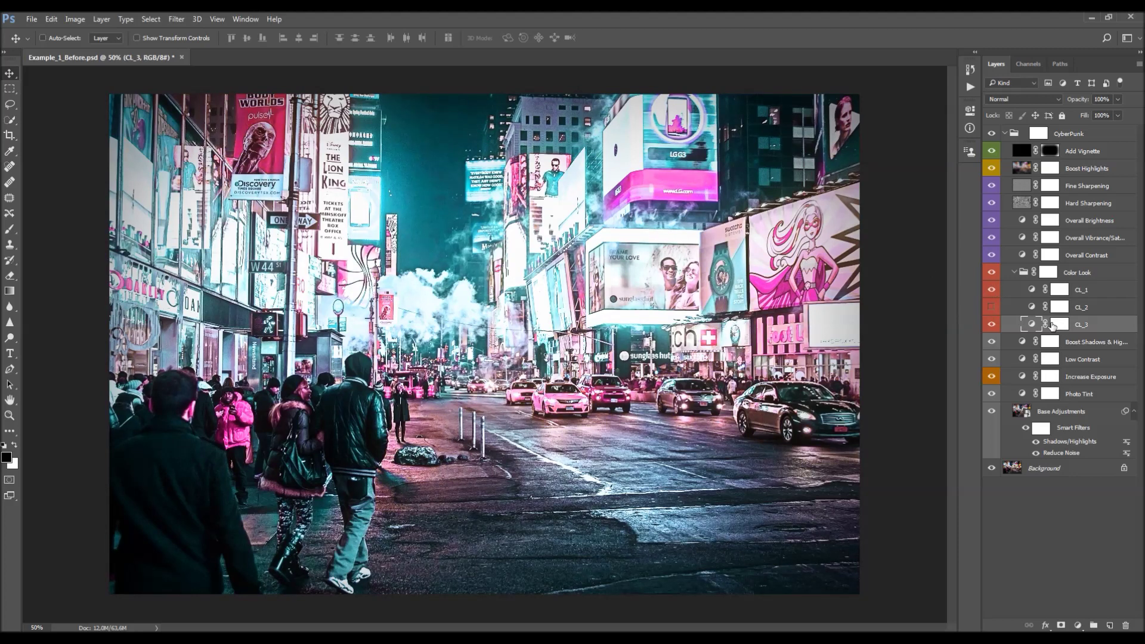
Step: Inspect the individual color ranges in the Hue/Saturation adjustment of the CL_1 layer and close its settings
{"action": "double_click", "coordinate": [1033, 289]}
{"action": "left_click", "coordinate": [886, 159]}
{"action": "key", "text": "Down"}
{"action": "key", "text": "Down"}
{"action": "key", "text": "Down"}
{"action": "key", "text": "Down"}
{"action": "key", "text": "Down"}
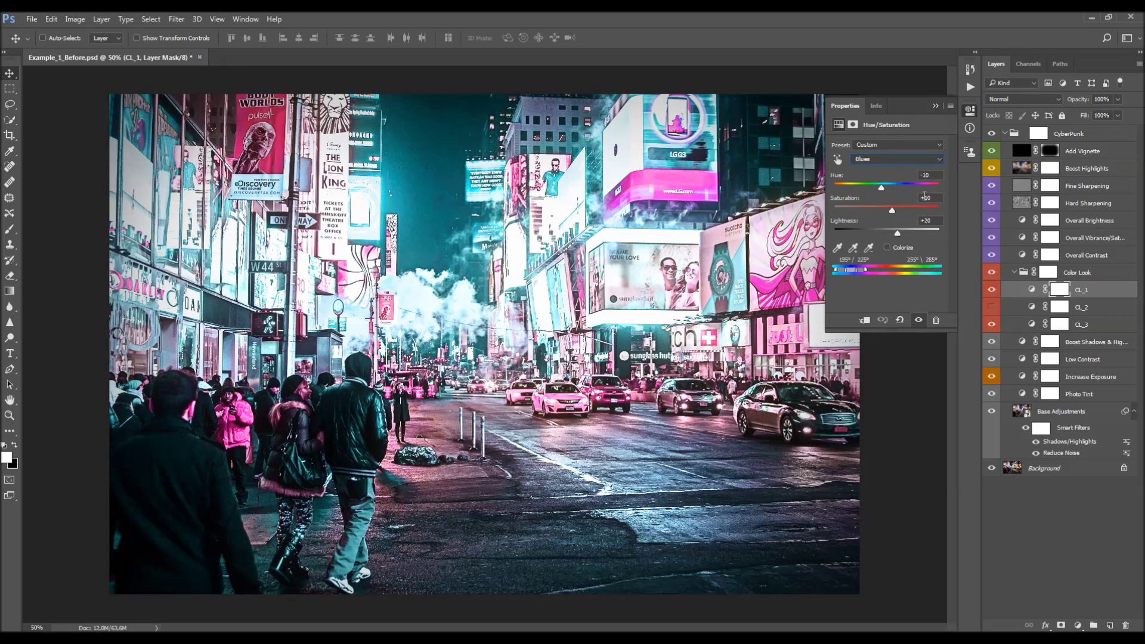
{"action": "key", "text": "Up"}
{"action": "key", "text": "Up"}
{"action": "key", "text": "Up"}
{"action": "key", "text": "Up"}
{"action": "left_click", "coordinate": [934, 106]}
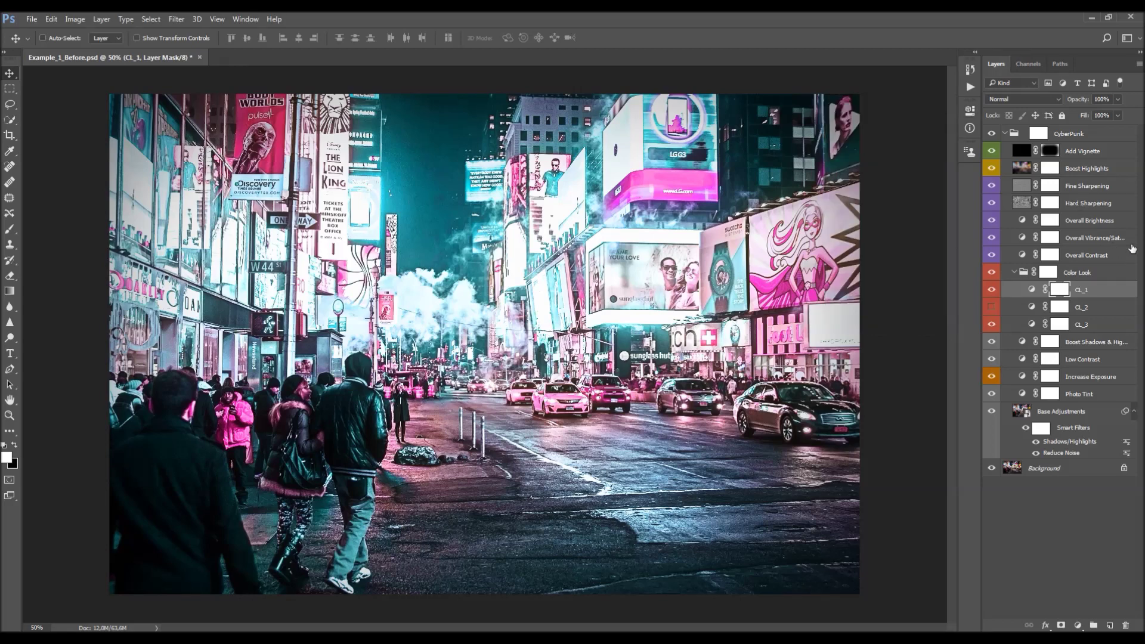
Step: Try out the CL_1 layer's opacity, leave it at 100%, and make the CL_2 layer visible again
{"action": "left_click_drag", "start_coordinate": [1082, 106], "coordinate": [948, 141]}
{"action": "left_click", "coordinate": [992, 307]}
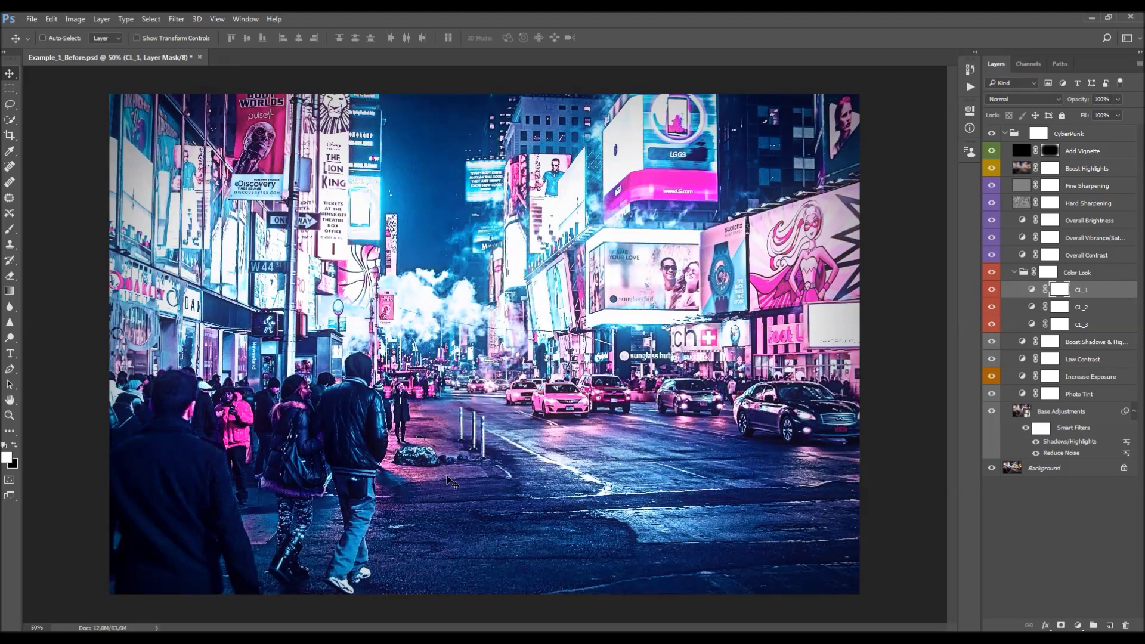
{"action": "scroll", "coordinate": [955, 394], "scroll_direction": "down", "scroll_amount": 1}
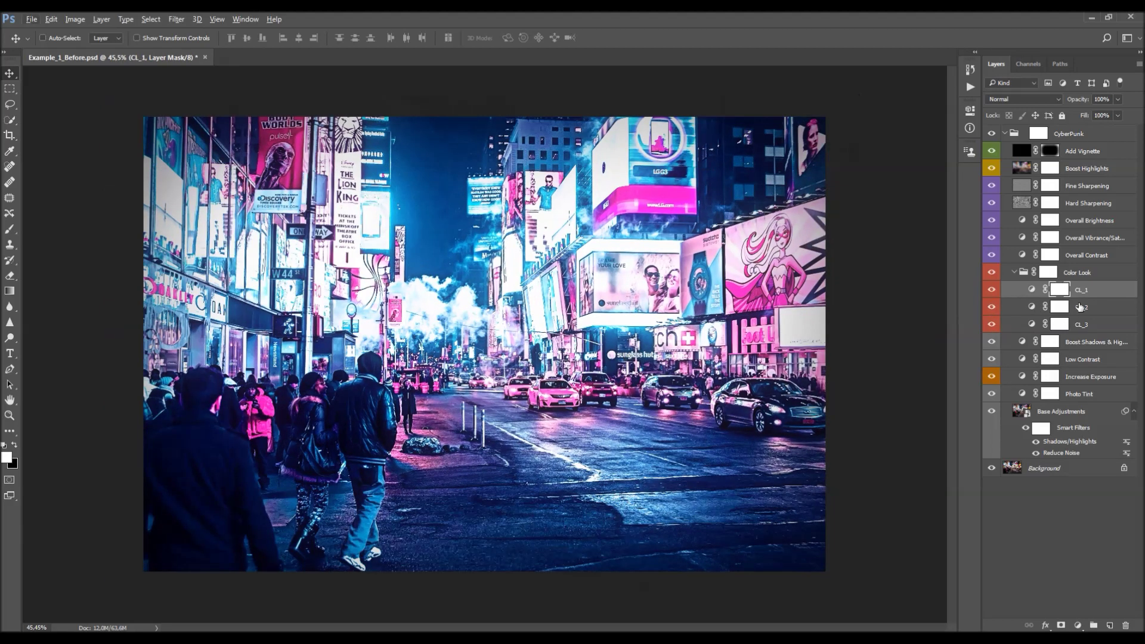
Step: Open the Color Balance adjustment of the CL_2 layer and go through its tone ranges to Highlights
{"action": "left_click", "coordinate": [1081, 307]}
{"action": "double_click", "coordinate": [1031, 307]}
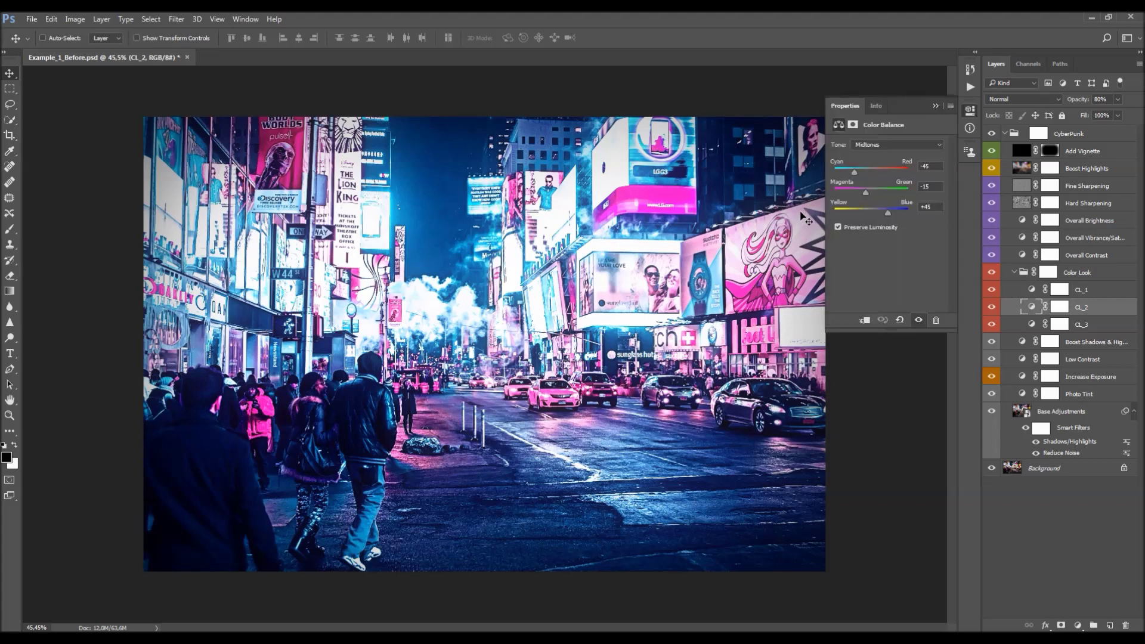
{"action": "left_click", "coordinate": [883, 145]}
{"action": "left_click", "coordinate": [883, 156]}
{"action": "left_click", "coordinate": [874, 144]}
{"action": "left_click", "coordinate": [875, 146]}
{"action": "left_click", "coordinate": [875, 145]}
{"action": "left_click", "coordinate": [872, 162]}
Step: Try other Highlights values in CL_2's Color Balance, including Yellow-Blue +27, undo them and close the settings
{"action": "left_click_drag", "start_coordinate": [881, 172], "coordinate": [847, 173]}
{"action": "key", "text": "ctrl+z"}
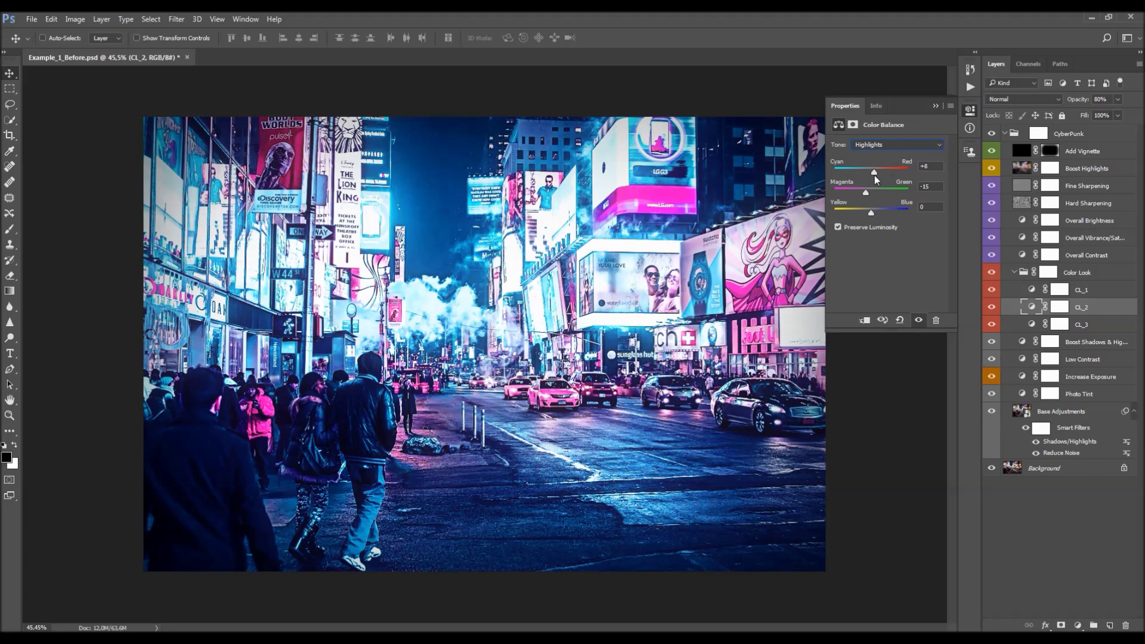
{"action": "left_click_drag", "start_coordinate": [849, 191], "coordinate": [878, 213]}
{"action": "key", "text": "ctrl+z"}
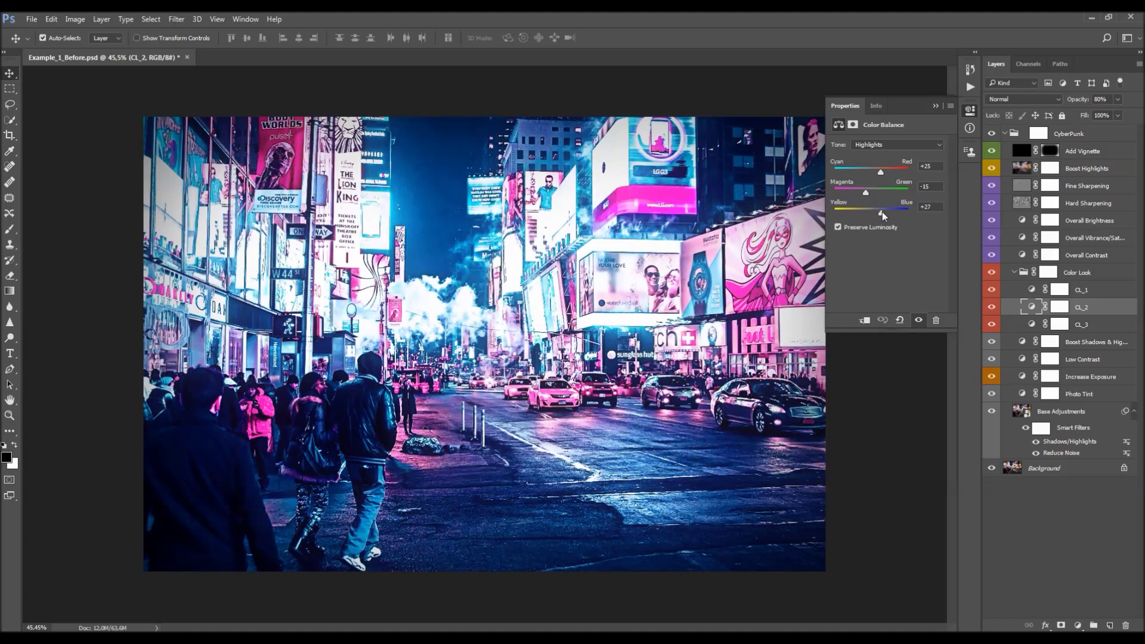
{"action": "key", "text": "ctrl+z"}
{"action": "left_click", "coordinate": [936, 106]}
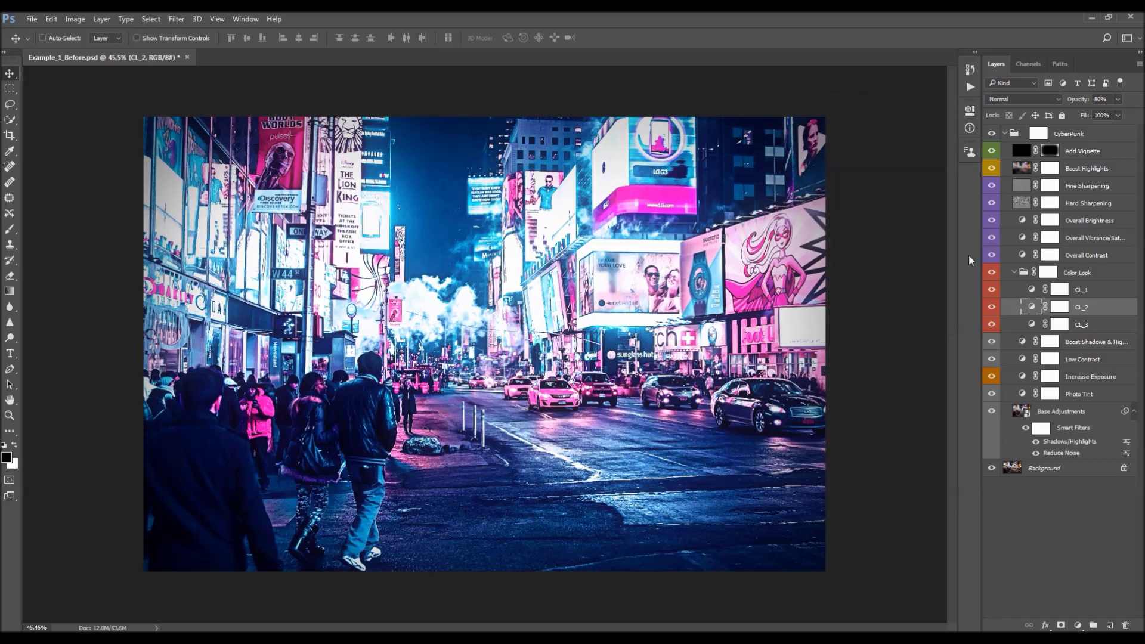
Step: Try out the CL_2 layer's opacity and compare the image with and without the layer
{"action": "left_click_drag", "start_coordinate": [1080, 100], "coordinate": [1142, 149]}
{"action": "left_click_drag", "start_coordinate": [1082, 103], "coordinate": [1133, 119]}
{"action": "left_click", "coordinate": [992, 307]}
{"action": "left_click", "coordinate": [992, 307]}
Step: Collapse the Color Look group and compare the image with and without the Overall Contrast layer
{"action": "left_click", "coordinate": [1014, 273]}
{"action": "left_click", "coordinate": [1062, 260]}
{"action": "left_click", "coordinate": [992, 255]}
{"action": "left_click", "coordinate": [992, 257]}
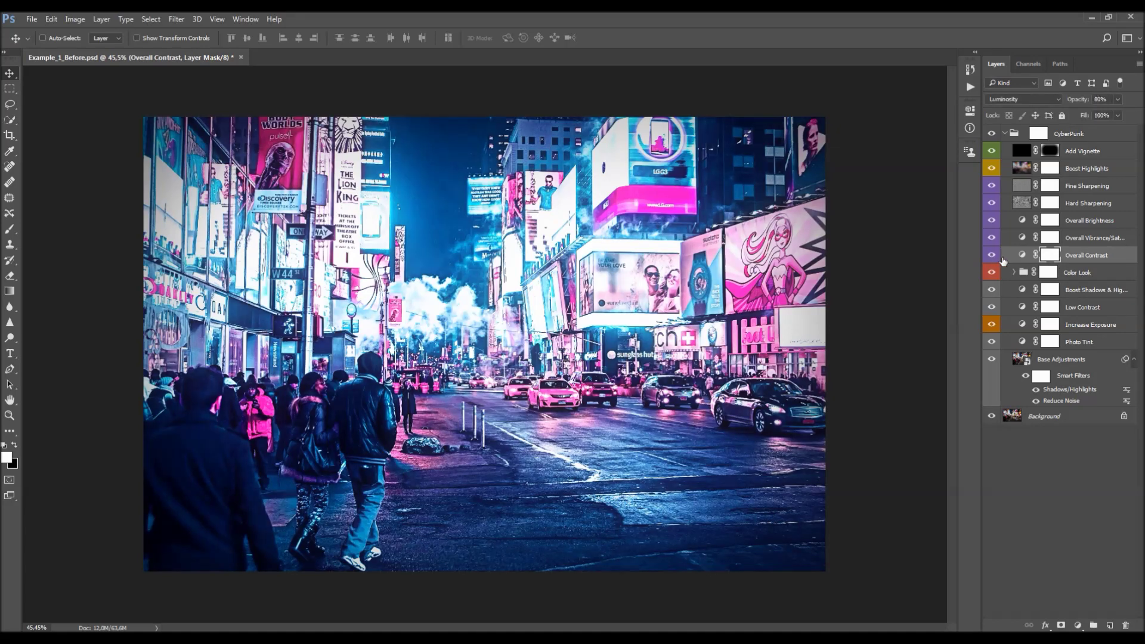
Step: Set the Overall Contrast layer's opacity to 100% and compare the image with and without the layer
{"action": "left_click_drag", "start_coordinate": [1082, 104], "coordinate": [793, 173]}
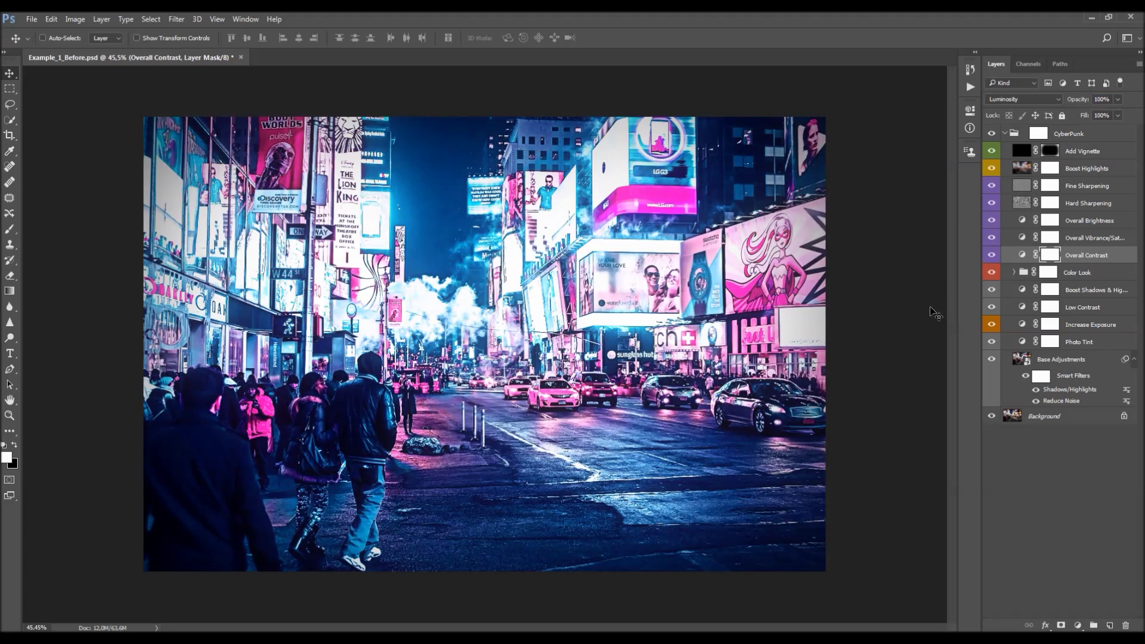
{"action": "left_click", "coordinate": [992, 257]}
{"action": "left_click", "coordinate": [991, 255]}
Step: Set the Vibrance of the Overall Vibrance/Saturation layer to about +27 and compare the image with and without it
{"action": "double_click", "coordinate": [1072, 239]}
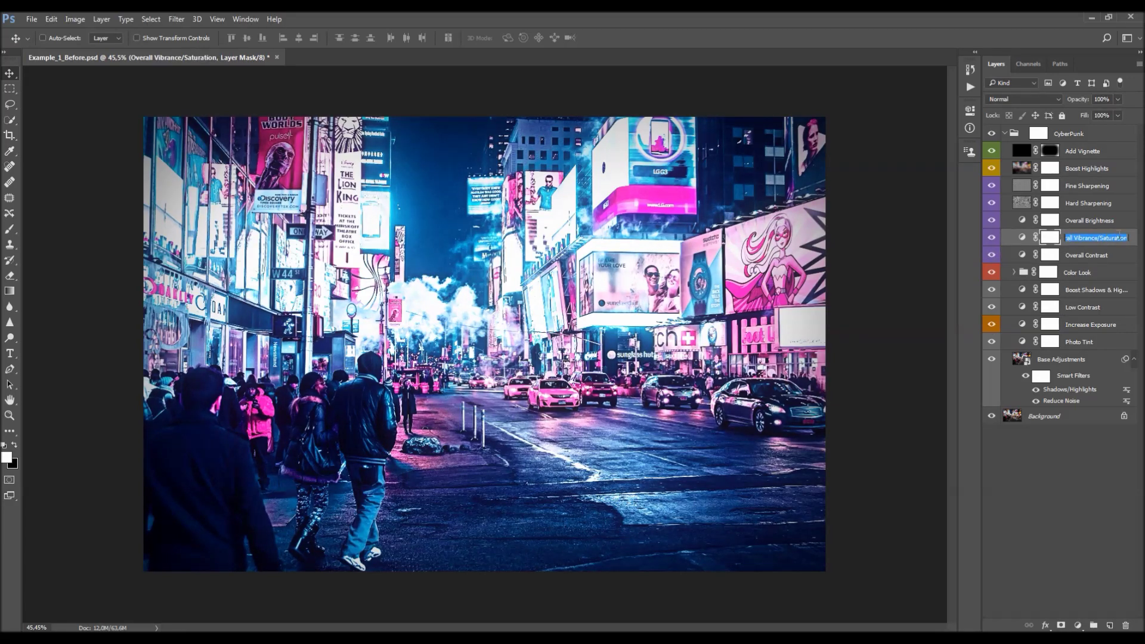
{"action": "double_click", "coordinate": [1021, 237]}
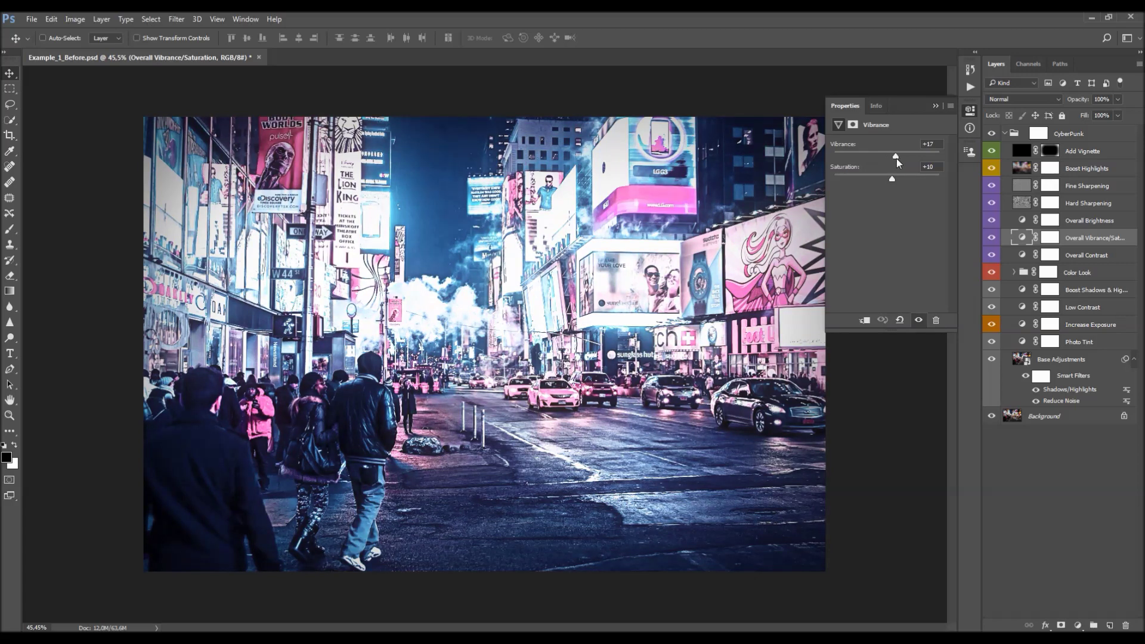
{"action": "left_click_drag", "start_coordinate": [897, 159], "coordinate": [901, 159]}
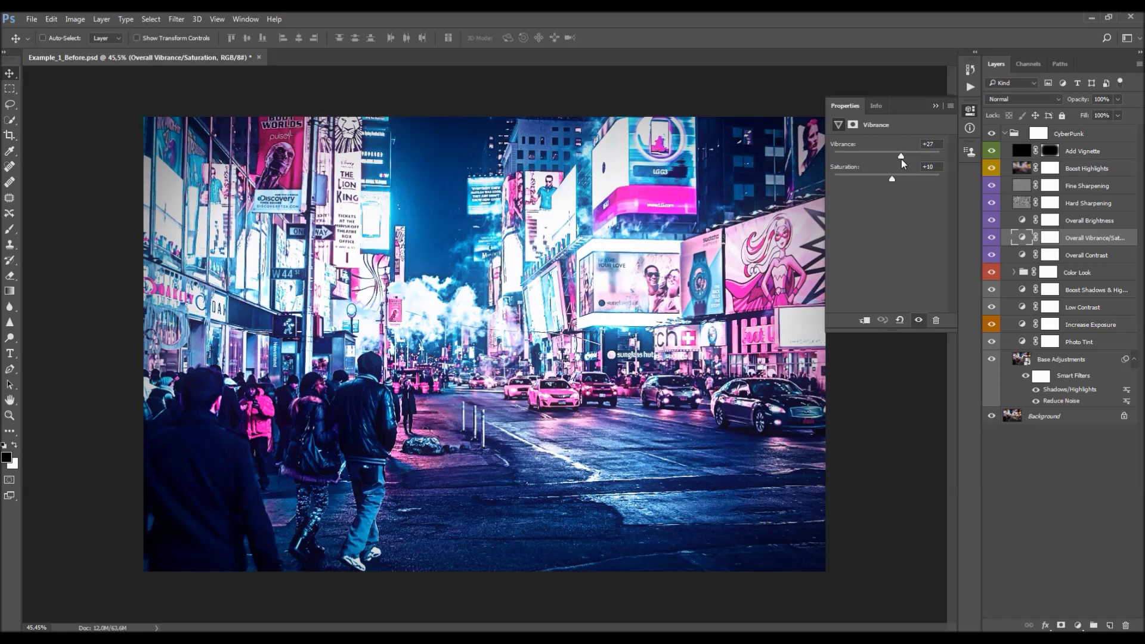
{"action": "left_click_drag", "start_coordinate": [900, 158], "coordinate": [900, 159]}
{"action": "left_click", "coordinate": [935, 105]}
{"action": "left_click", "coordinate": [991, 237]}
{"action": "left_click", "coordinate": [990, 238]}
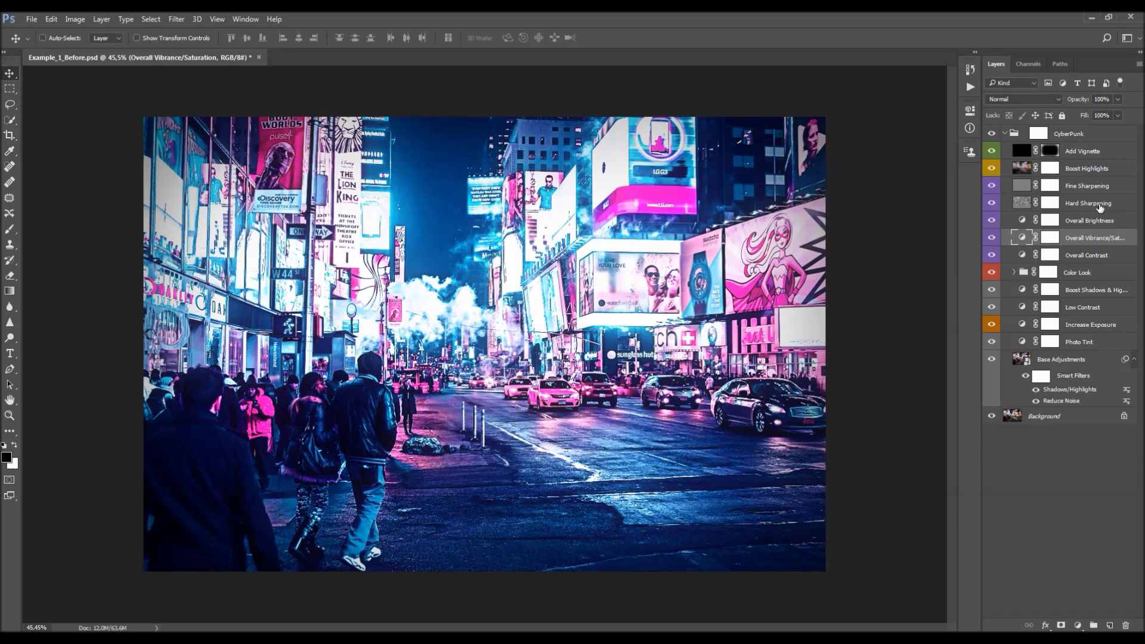
Step: Compare the image with and without the Overall Brightness layer and set its Levels black input to 0
{"action": "left_click", "coordinate": [1089, 220]}
{"action": "left_click", "coordinate": [993, 220]}
{"action": "left_click", "coordinate": [992, 220]}
{"action": "double_click", "coordinate": [1022, 220]}
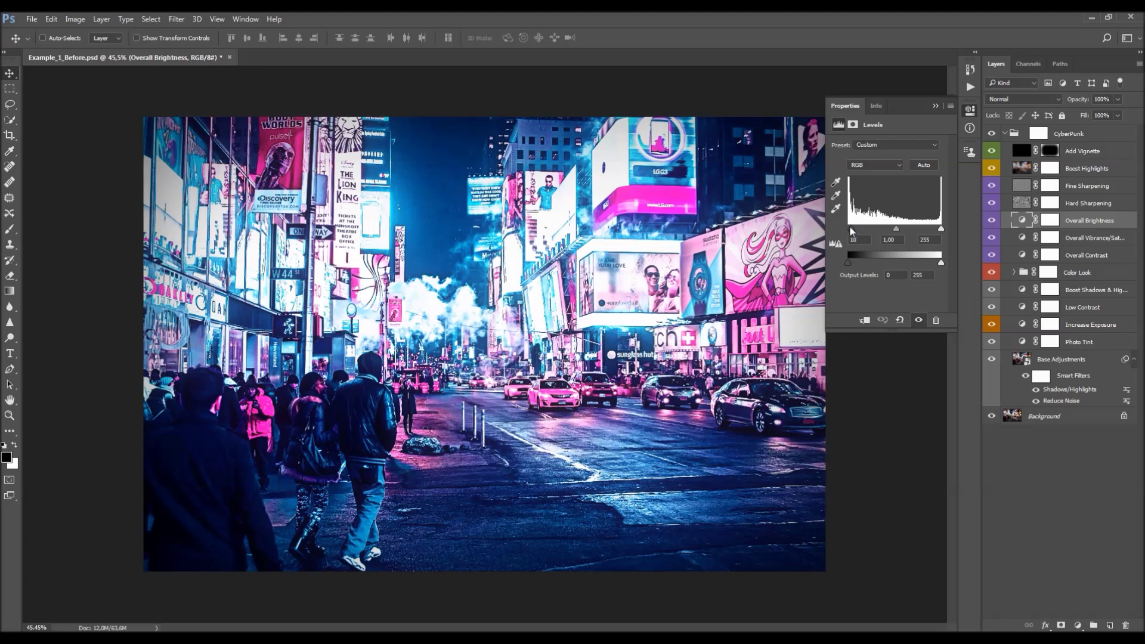
{"action": "mouse_move", "coordinate": [850, 231]}
{"action": "left_mouse_down"}
{"action": "mouse_move", "coordinate": [833, 234]}
{"action": "mouse_move", "coordinate": [860, 234]}
{"action": "mouse_move", "coordinate": [841, 234]}
{"action": "left_mouse_up"}
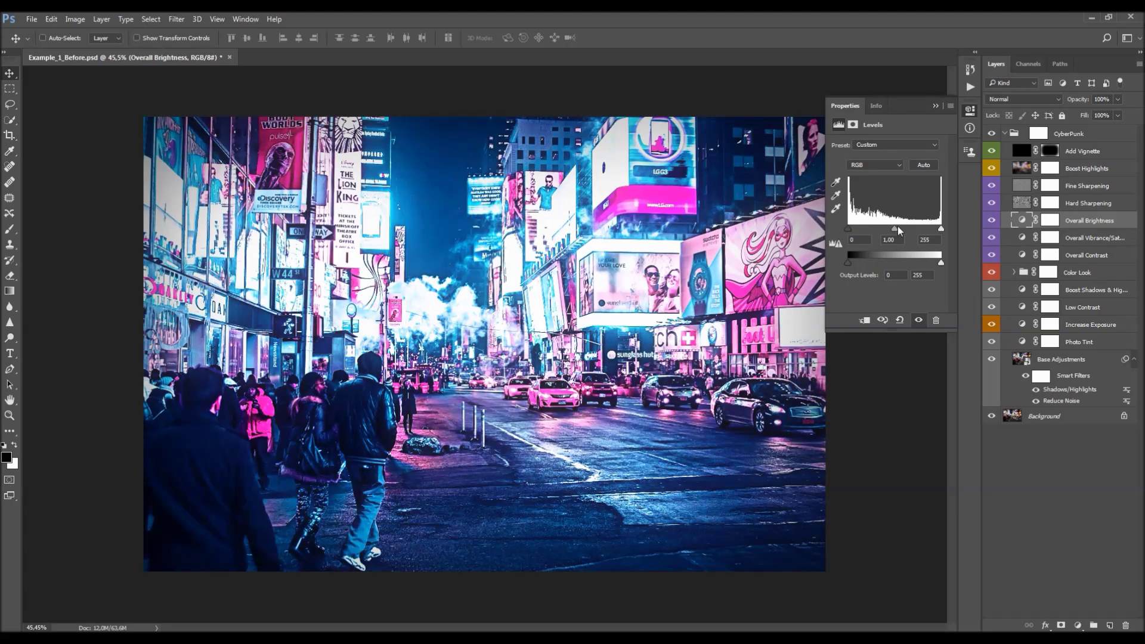
Step: Try the white, midtone and output level sliders in the Overall Brightness layer's Levels settings
{"action": "left_click_drag", "start_coordinate": [935, 233], "coordinate": [967, 235]}
{"action": "mouse_move", "coordinate": [898, 232]}
{"action": "left_mouse_down"}
{"action": "mouse_move", "coordinate": [884, 232]}
{"action": "mouse_move", "coordinate": [911, 233]}
{"action": "mouse_move", "coordinate": [894, 233]}
{"action": "left_mouse_up"}
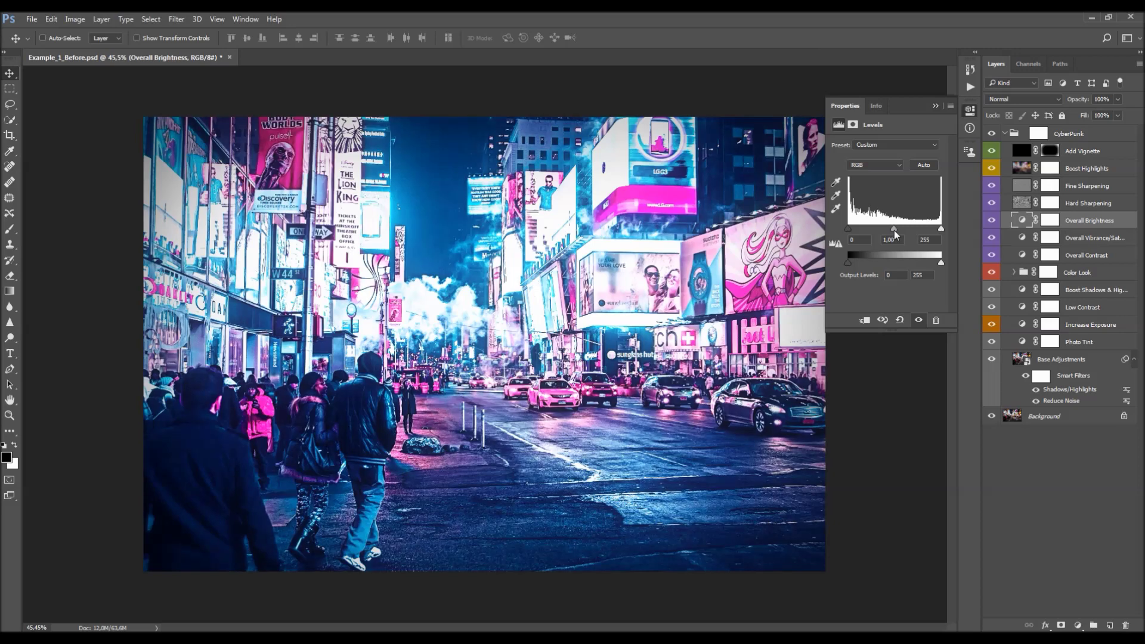
{"action": "mouse_move", "coordinate": [848, 263]}
{"action": "left_mouse_down"}
{"action": "mouse_move", "coordinate": [860, 266]}
{"action": "mouse_move", "coordinate": [844, 268]}
{"action": "left_mouse_up"}
{"action": "mouse_move", "coordinate": [940, 263]}
{"action": "left_mouse_down"}
{"action": "mouse_move", "coordinate": [919, 263]}
{"action": "mouse_move", "coordinate": [946, 261]}
{"action": "left_mouse_up"}
Step: Set the Overall Brightness layer's Levels black input to 11, close its properties and compare the image with and without the layer
{"action": "left_click_drag", "start_coordinate": [847, 229], "coordinate": [854, 236]}
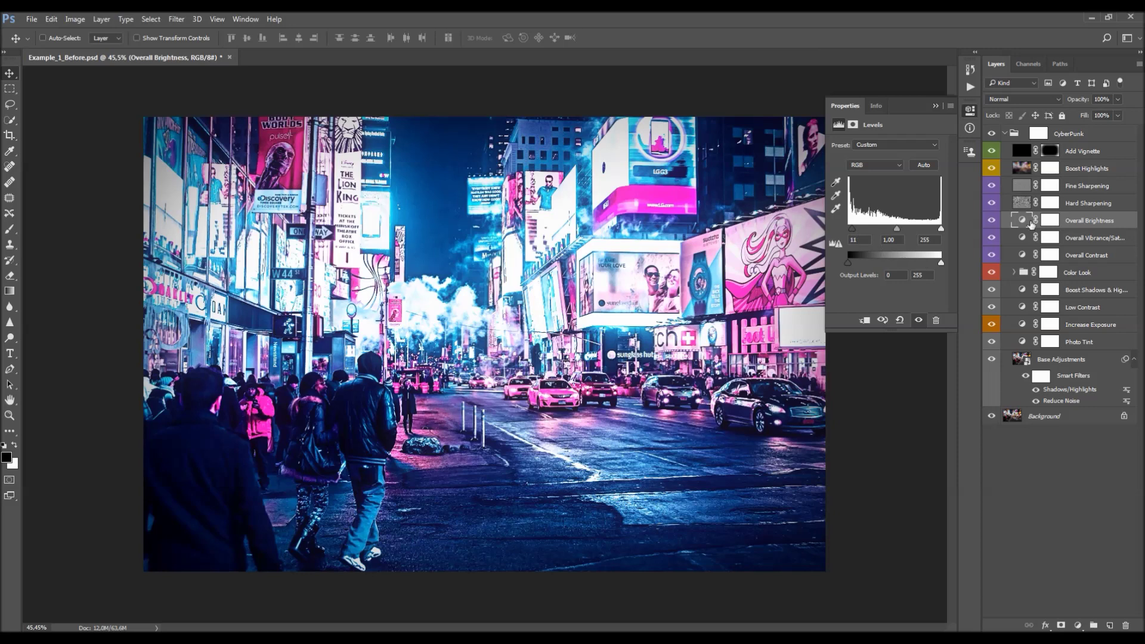
{"action": "left_click", "coordinate": [936, 106]}
{"action": "left_click", "coordinate": [991, 221]}
{"action": "left_click", "coordinate": [990, 221]}
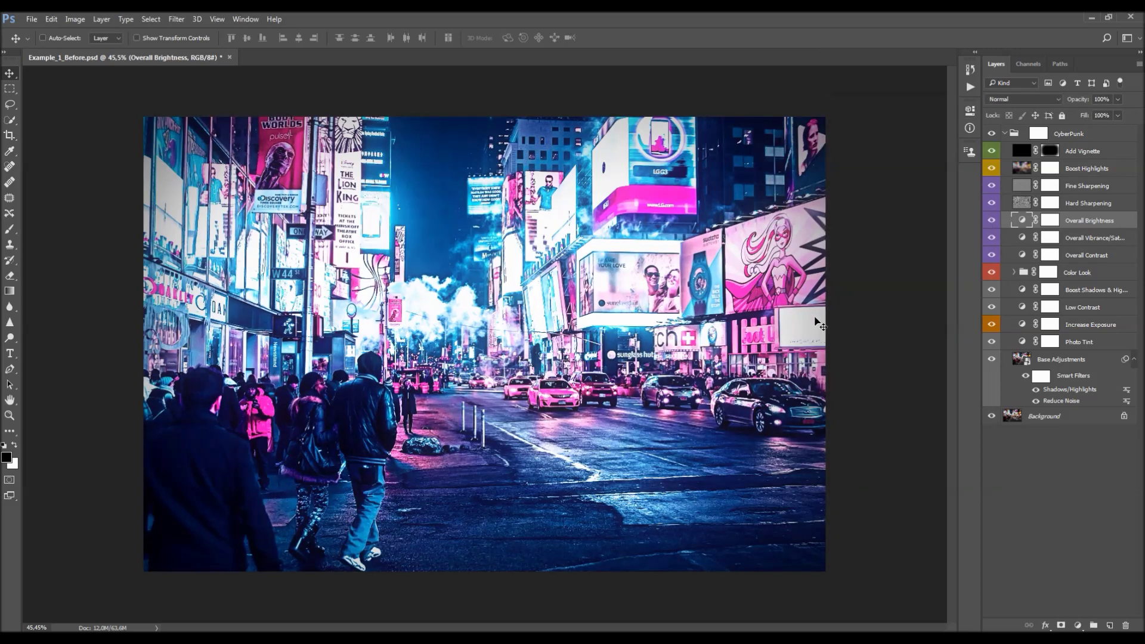
Step: Select the Hard Sharpening layer and compare the image with and without it
{"action": "left_click", "coordinate": [1093, 205]}
{"action": "left_click", "coordinate": [1090, 187]}
{"action": "left_click", "coordinate": [1084, 204]}
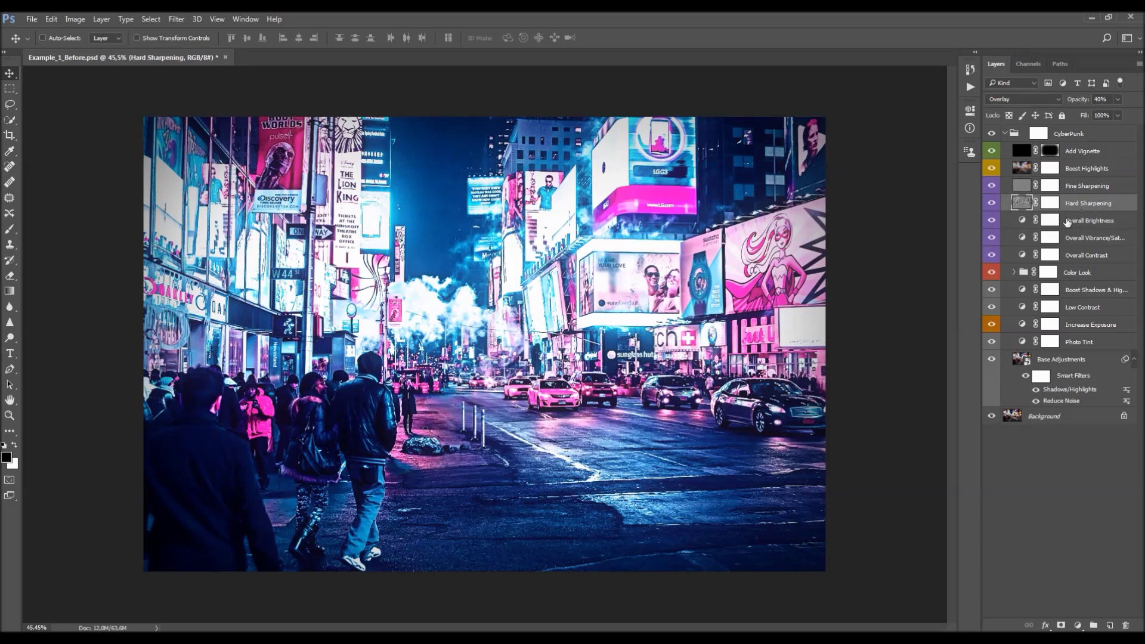
{"action": "left_click", "coordinate": [992, 204]}
{"action": "left_click", "coordinate": [992, 204]}
Step: Set the Hard Sharpening layer's opacity to 28% after trying 100%, and compare the image with and without the layer
{"action": "left_click_drag", "start_coordinate": [1073, 99], "coordinate": [1143, 130]}
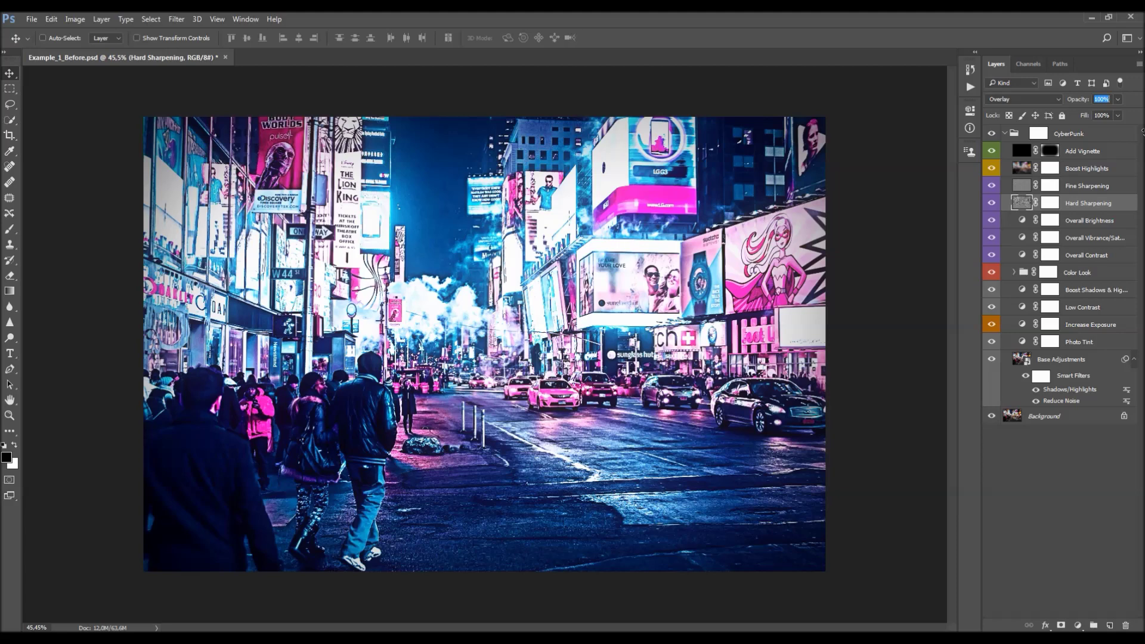
{"action": "left_click_drag", "start_coordinate": [1141, 133], "coordinate": [1141, 112]}
{"action": "left_click_drag", "start_coordinate": [1142, 100], "coordinate": [829, 152]}
{"action": "left_click_drag", "start_coordinate": [823, 152], "coordinate": [1142, 152]}
{"action": "type", "text": "28"}
{"action": "key", "text": "Return"}
{"action": "left_click", "coordinate": [992, 204]}
{"action": "left_click", "coordinate": [992, 203]}
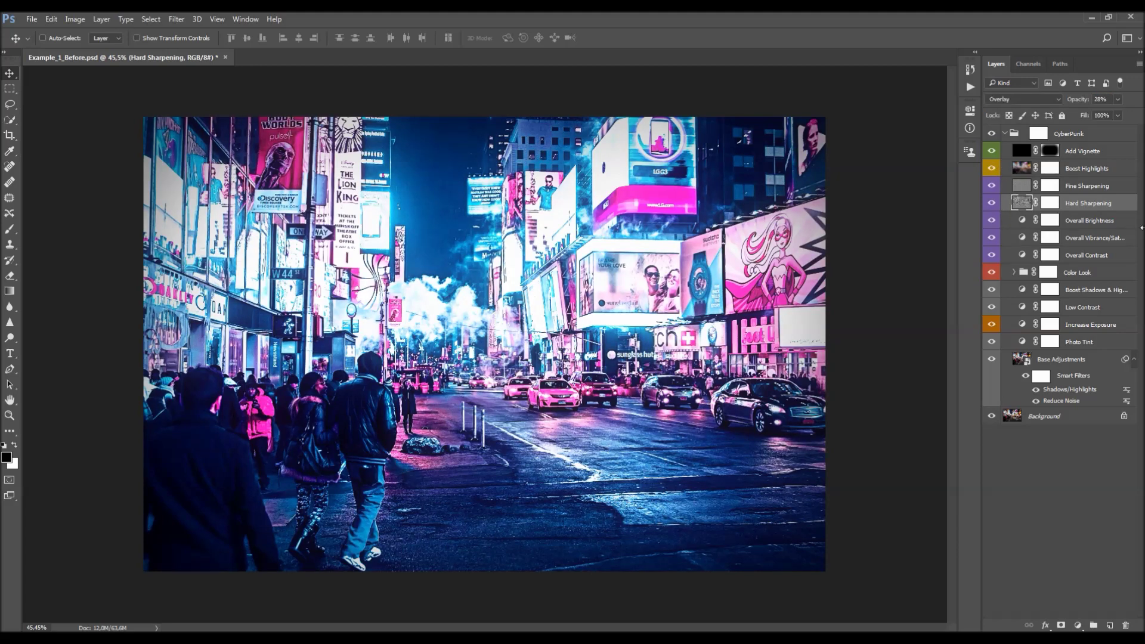
Step: Set the Fine Sharpening layer's opacity to 100%
{"action": "left_click", "coordinate": [1089, 187]}
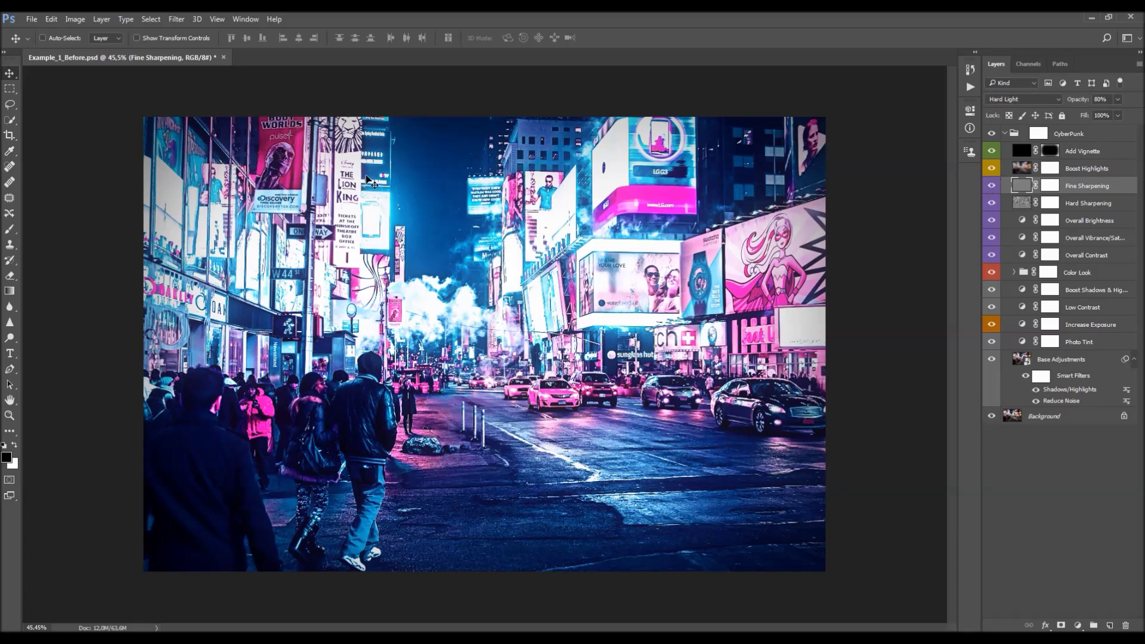
{"action": "left_click", "coordinate": [1100, 99]}
{"action": "key", "text": "Down"}
{"action": "type", "text": "100"}
{"action": "key", "text": "Return"}
{"action": "left_click", "coordinate": [756, 258]}
Step: Select the Boost Highlights layer and compare the image with and without it
{"action": "left_click", "coordinate": [1085, 170]}
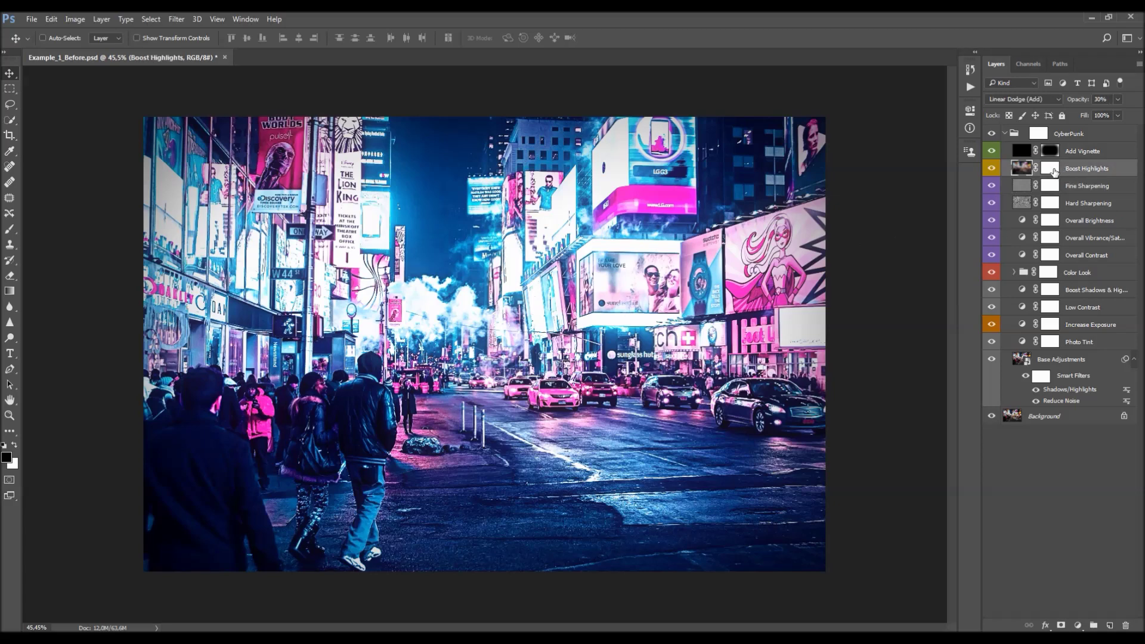
{"action": "left_click", "coordinate": [992, 168]}
{"action": "left_click", "coordinate": [992, 168]}
Step: Try the Boost Highlights layer at 100% opacity and undo the change
{"action": "left_click_drag", "start_coordinate": [1080, 105], "coordinate": [866, 172]}
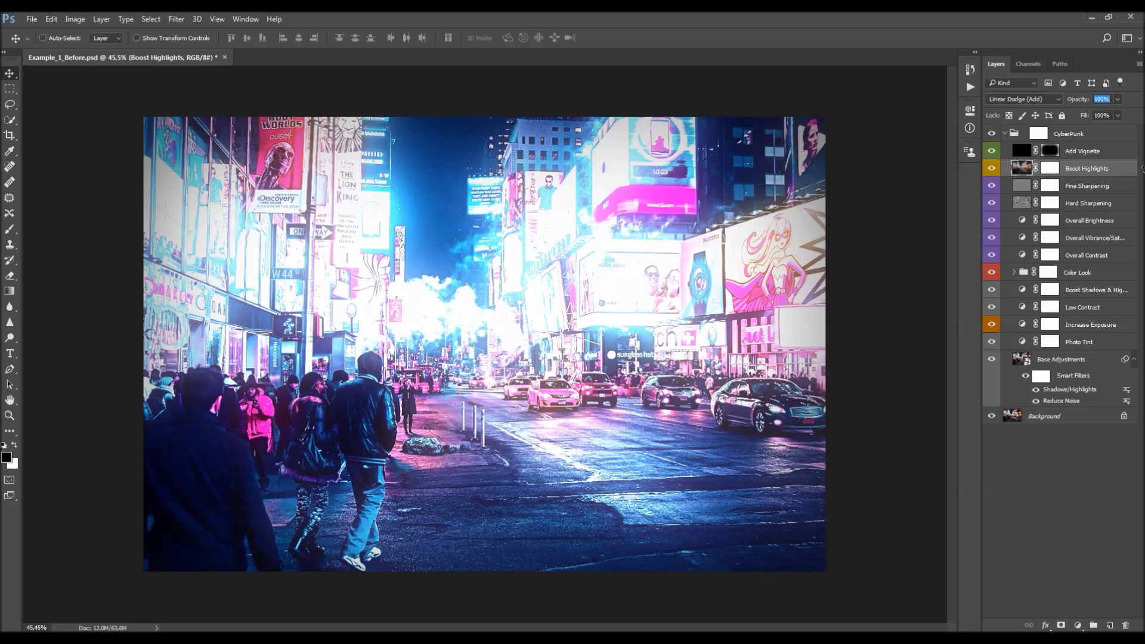
{"action": "key", "text": "Return"}
{"action": "left_click", "coordinate": [1023, 222]}
{"action": "key", "text": "ctrl+z"}
{"action": "key", "text": "1"}
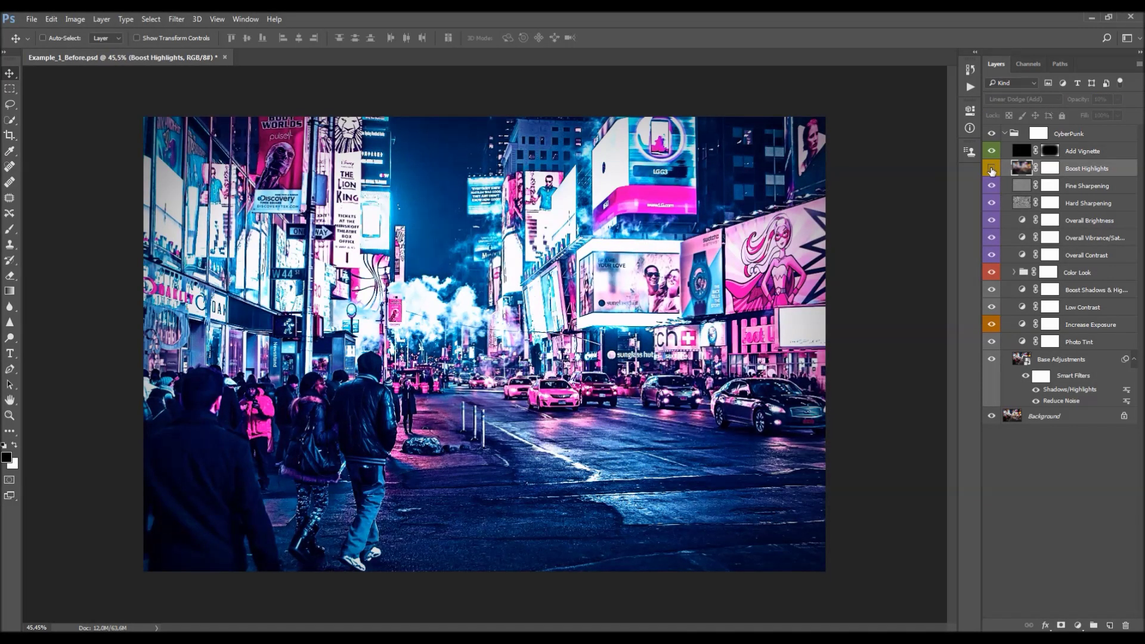
Step: Lower the Boost Highlights layer's opacity to 14% and compare the image with and without the layer
{"action": "left_click_drag", "start_coordinate": [1074, 104], "coordinate": [1077, 105]}
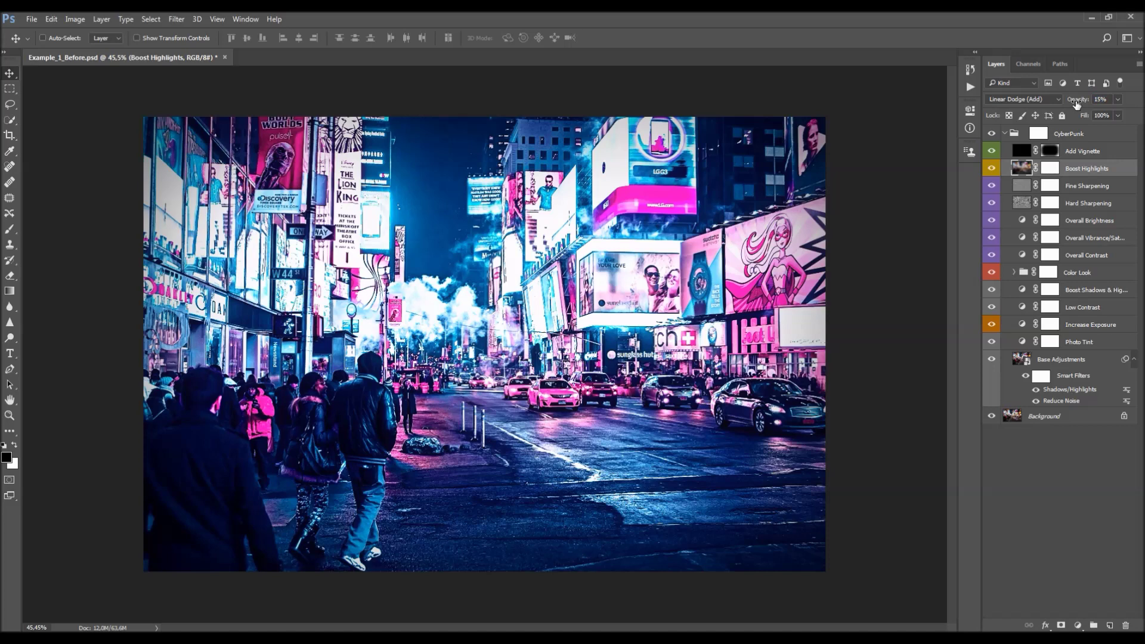
{"action": "left_click", "coordinate": [991, 169]}
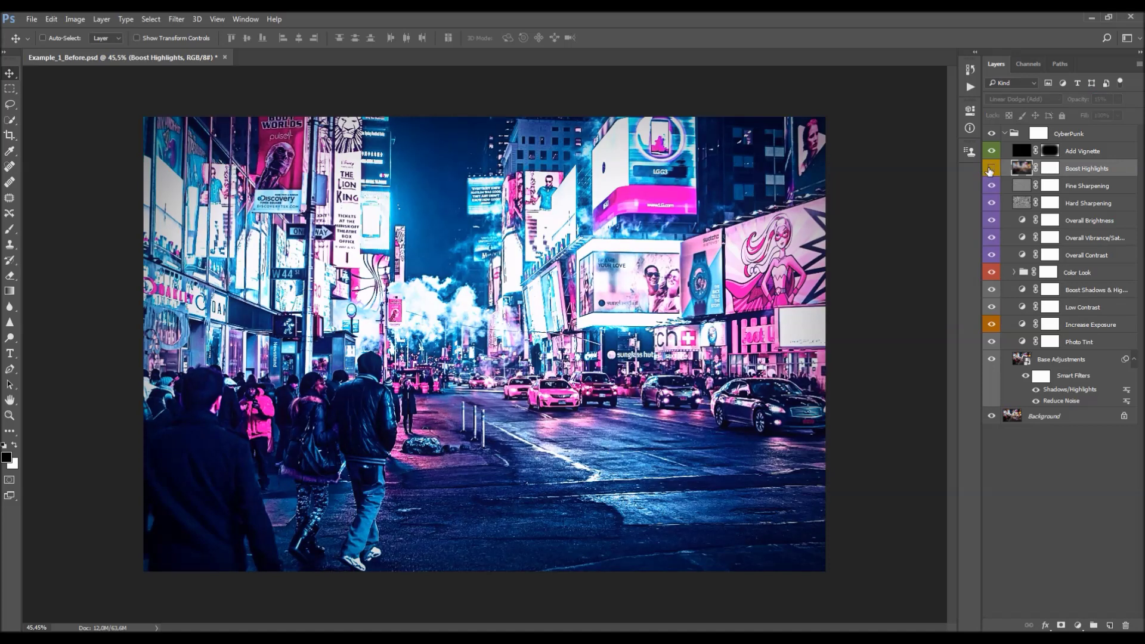
{"action": "left_click", "coordinate": [991, 168]}
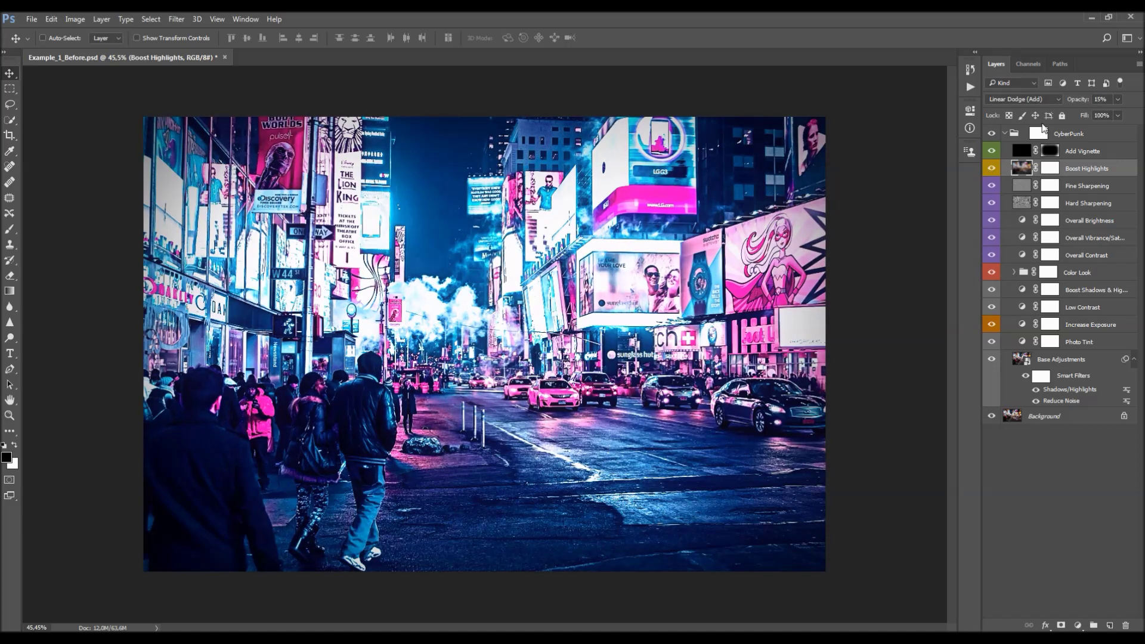
{"action": "left_click_drag", "start_coordinate": [1077, 100], "coordinate": [912, 133]}
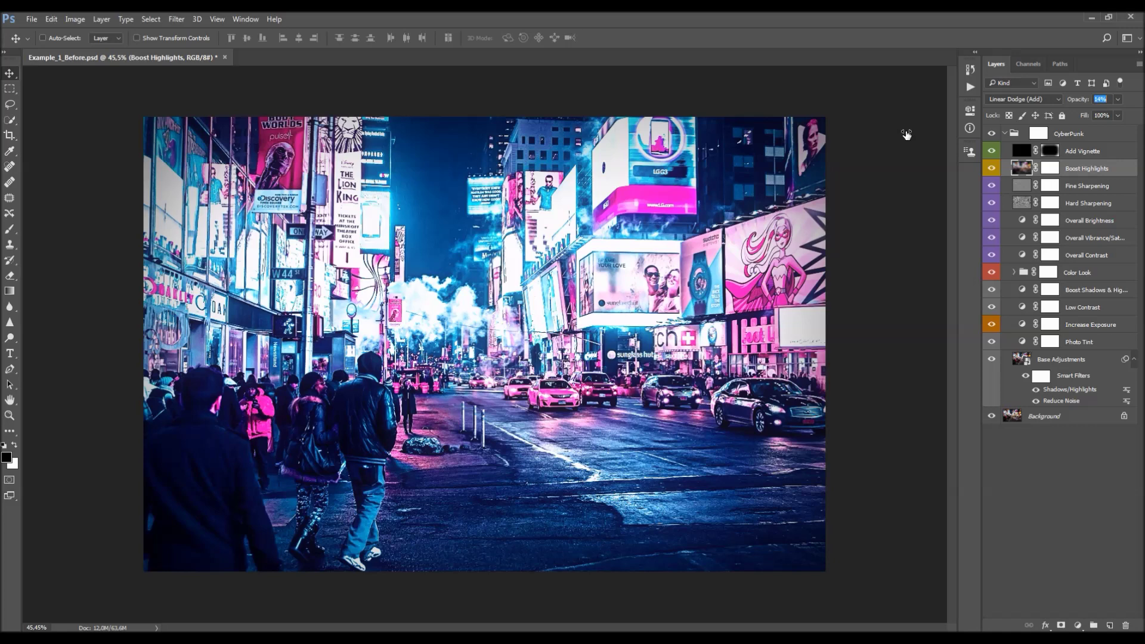
{"action": "right_click", "coordinate": [926, 124]}
{"action": "left_click", "coordinate": [1097, 156]}
{"action": "left_click", "coordinate": [993, 169]}
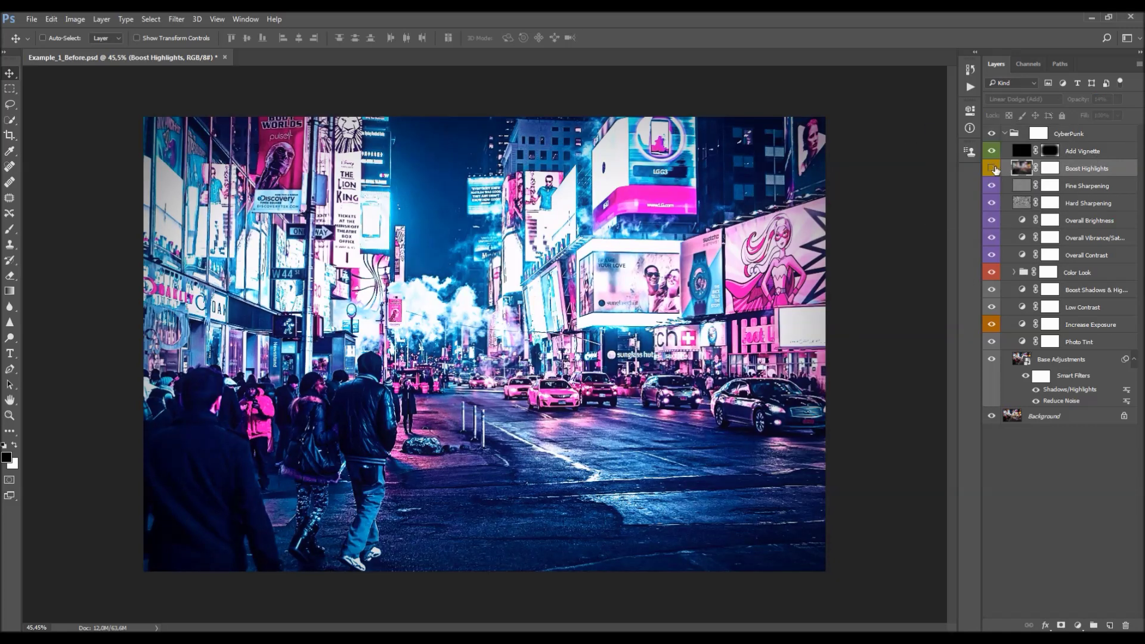
{"action": "left_click", "coordinate": [991, 169]}
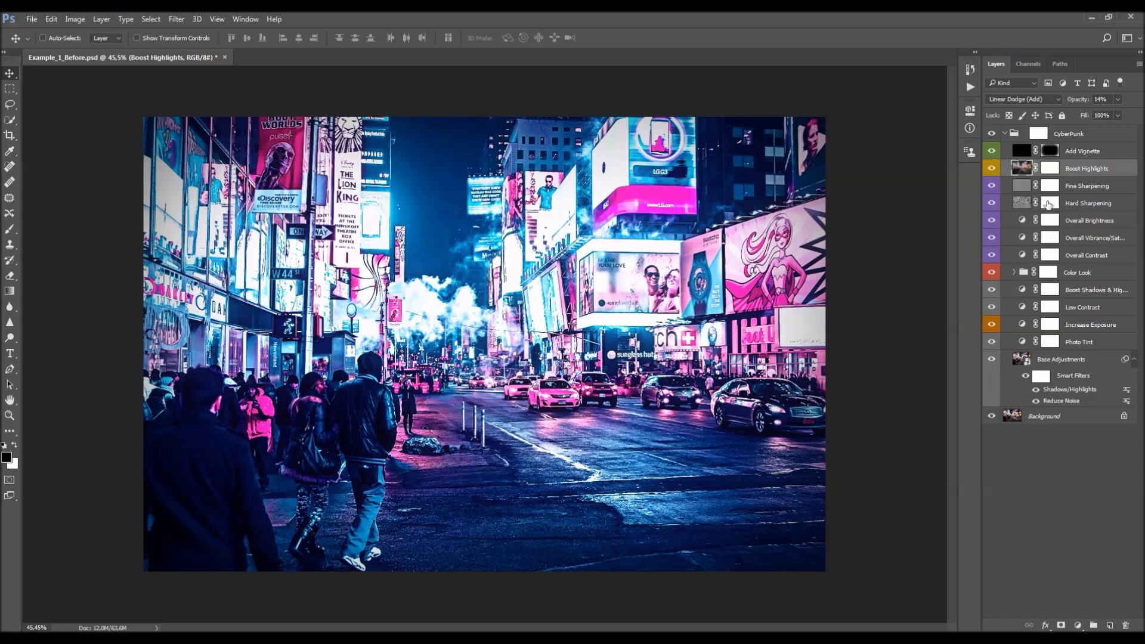
Step: Select the Add Vignette layer and try its opacity at 100% and at 0%
{"action": "left_click", "coordinate": [1091, 154]}
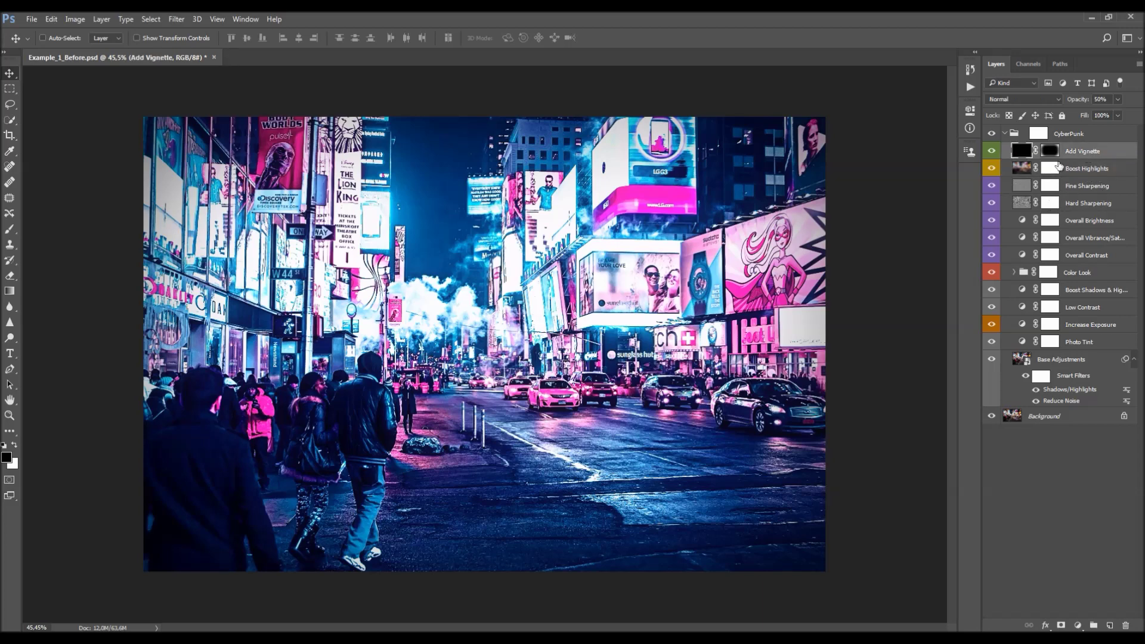
{"action": "left_click", "coordinate": [992, 152]}
{"action": "left_click_drag", "start_coordinate": [1077, 102], "coordinate": [1049, 101]}
{"action": "type", "text": "100"}
{"action": "key", "text": "Return"}
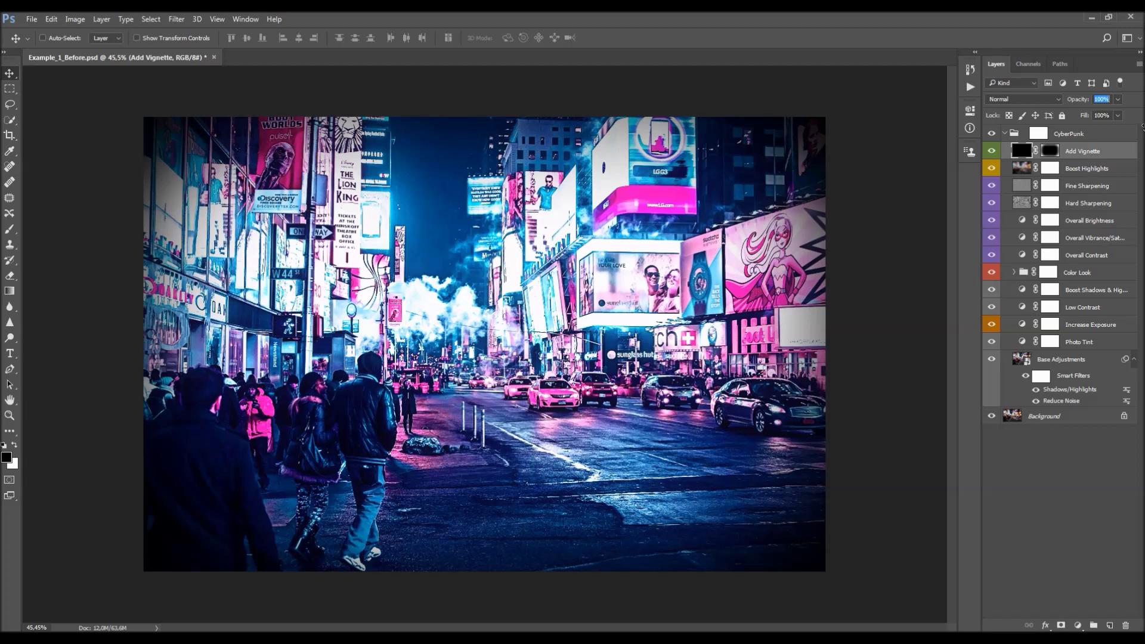
{"action": "type", "text": "0"}
{"action": "key", "text": "Return"}
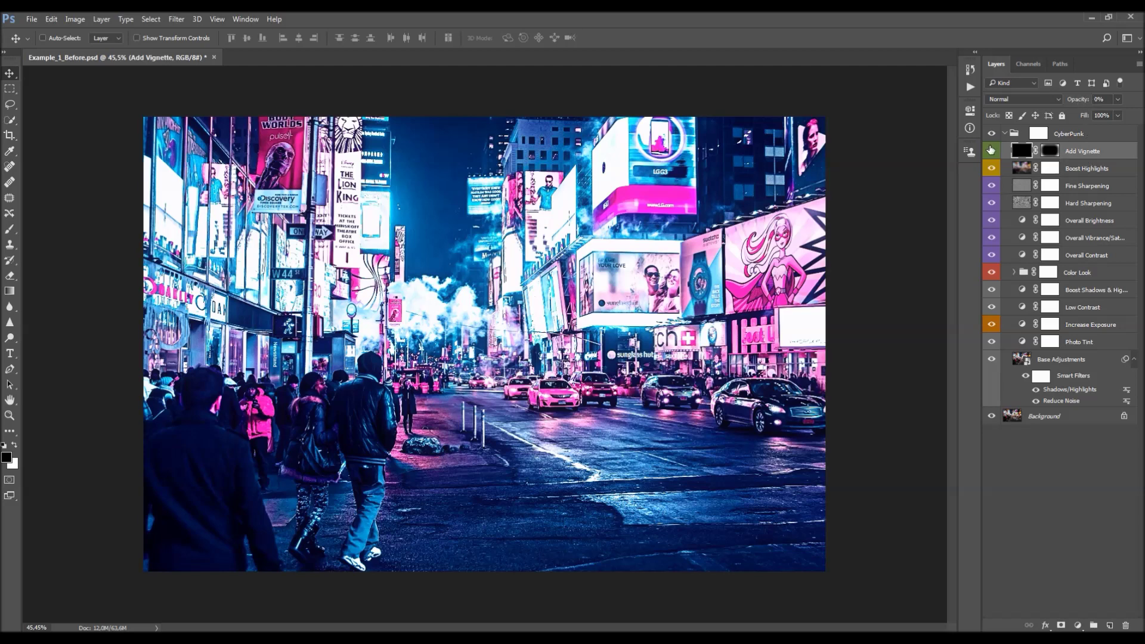
Step: Set the Add Vignette layer's opacity to 50% and compare the image with and without the vignette
{"action": "left_click", "coordinate": [1096, 100]}
{"action": "left_click_drag", "start_coordinate": [782, 149], "coordinate": [808, 149]}
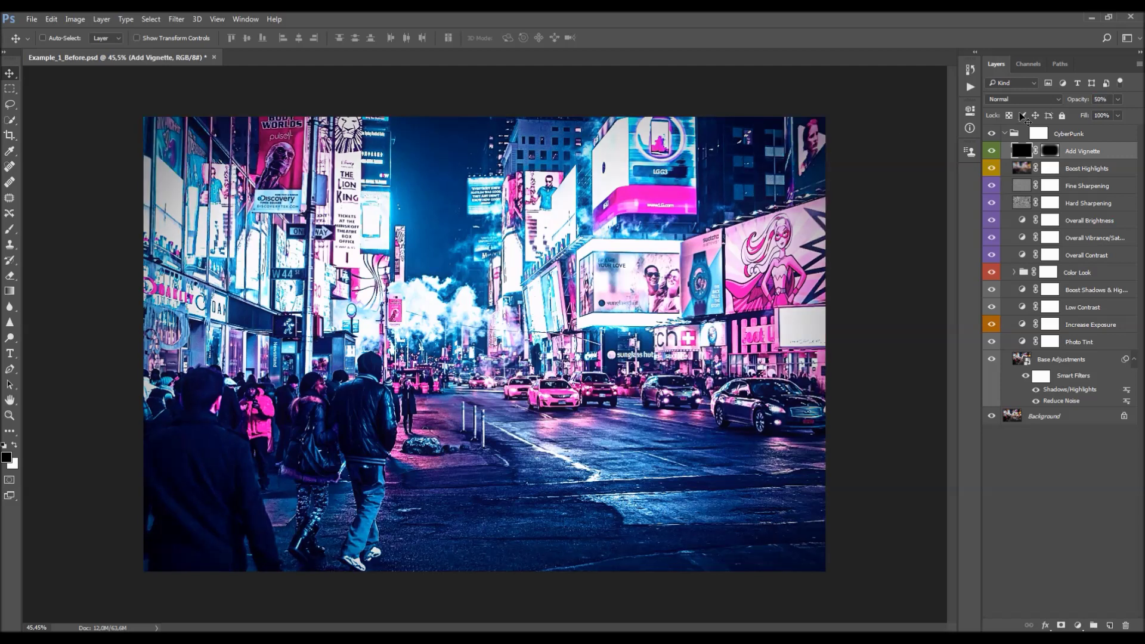
{"action": "left_click", "coordinate": [992, 151]}
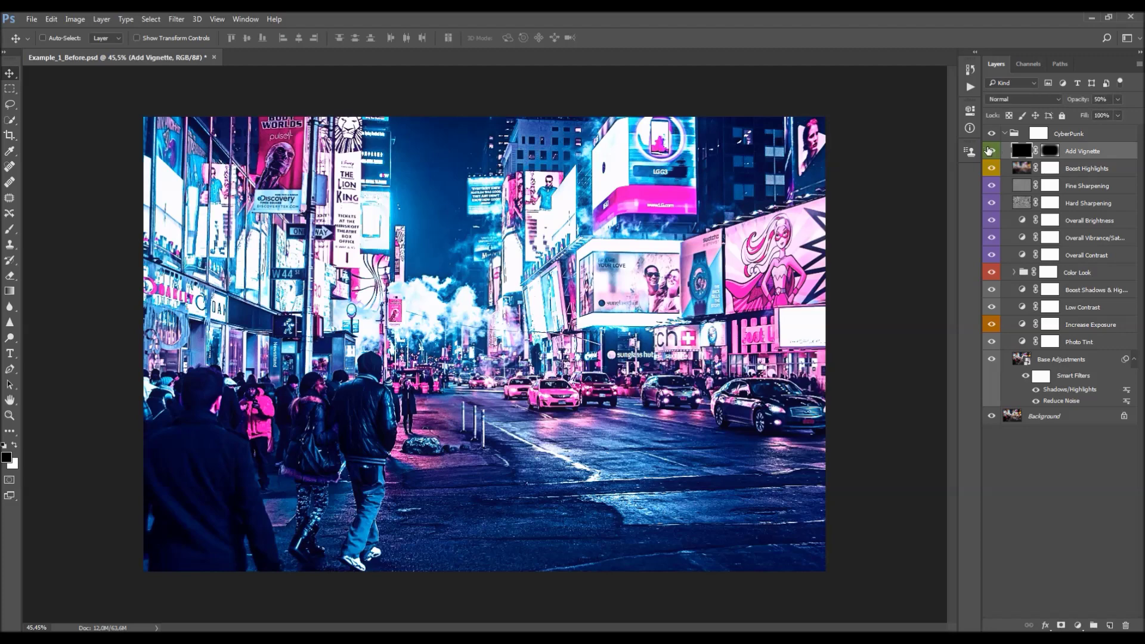
Step: Set the image view to 50% and collapse the CyberPunk group
{"action": "scroll", "coordinate": [715, 211], "scroll_direction": "down", "scroll_amount": 5}
{"action": "scroll", "coordinate": [722, 210], "scroll_direction": "up", "scroll_amount": 3}
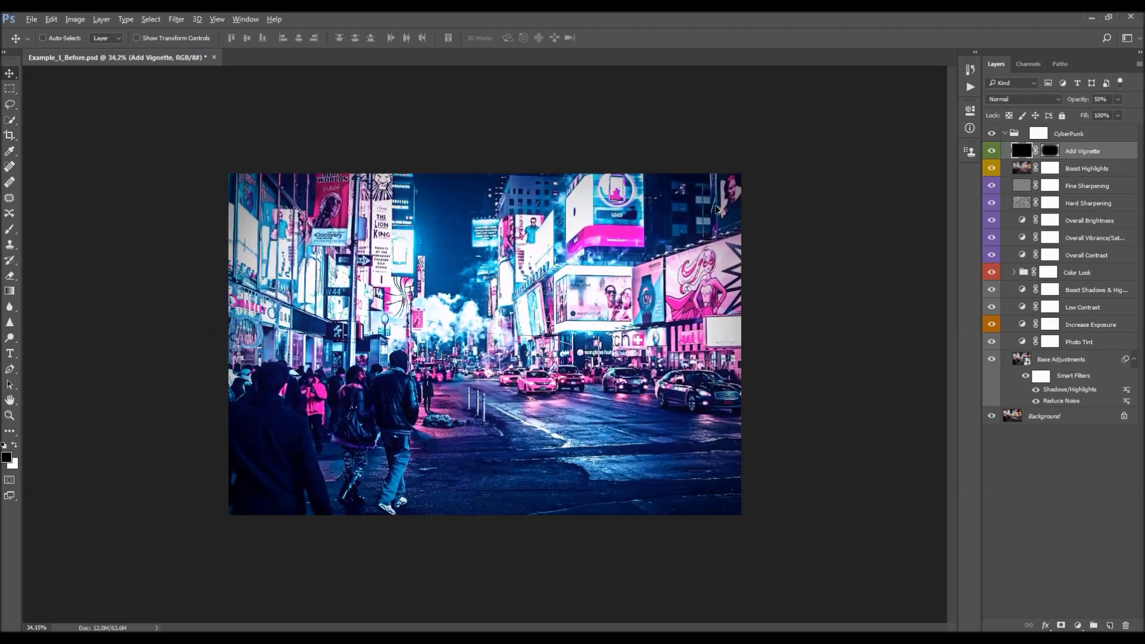
{"action": "key", "text": "z"}
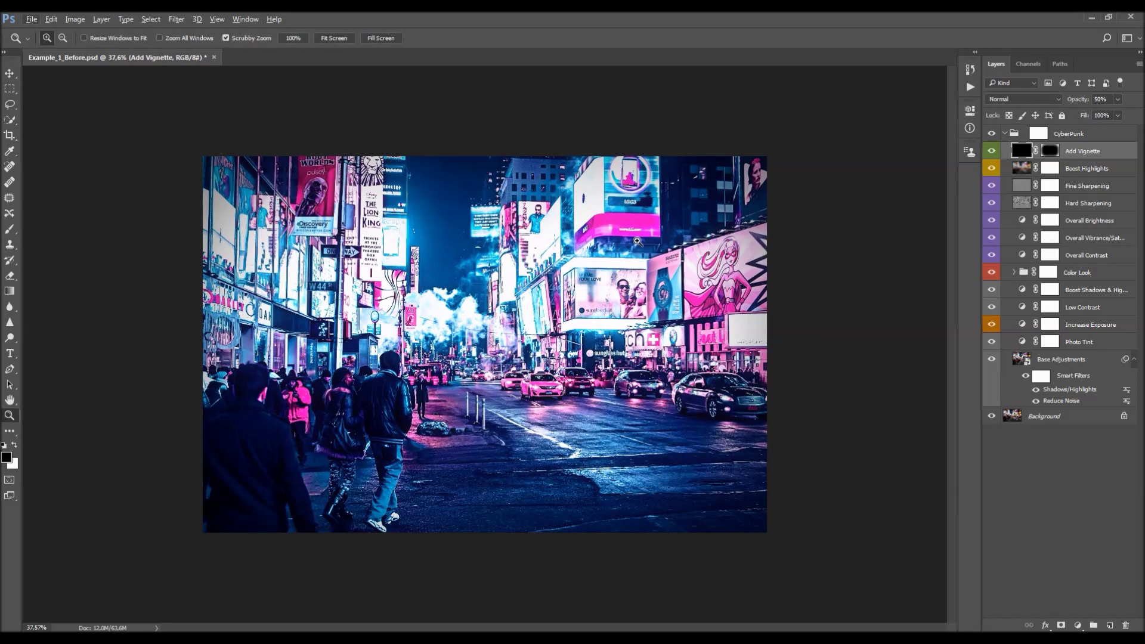
{"action": "left_click", "coordinate": [636, 240]}
{"action": "key", "text": "alt+v"}
{"action": "key", "text": "Escape"}
{"action": "key", "text": "v"}
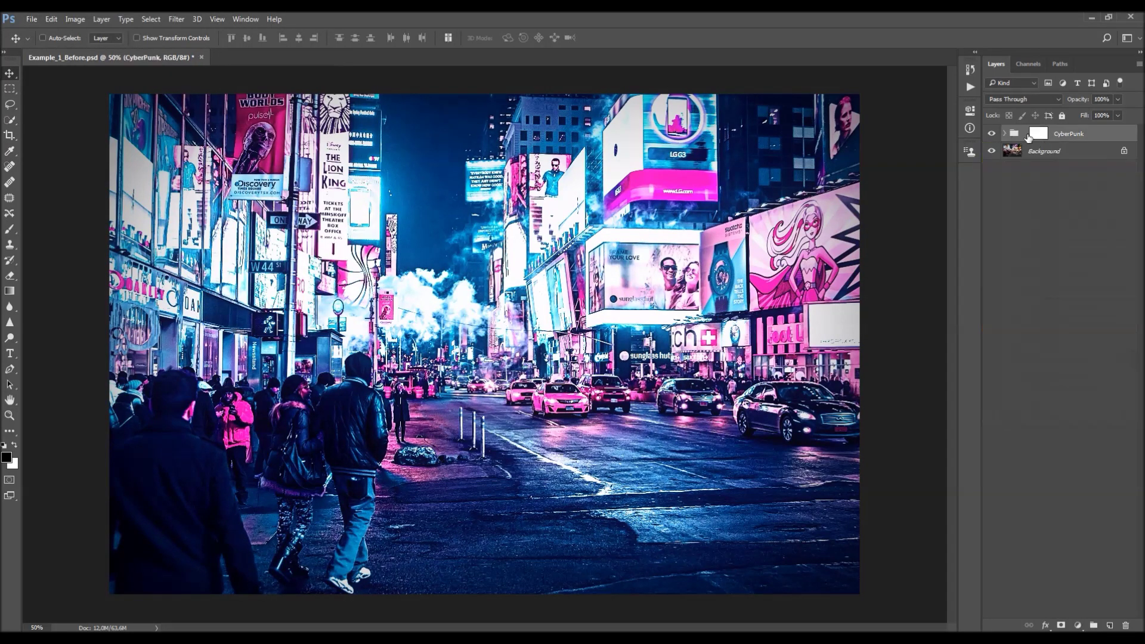
Step: Duplicate the Background layer and move the copy above the CyberPunk group
{"action": "left_click", "coordinate": [1078, 153]}
{"action": "key", "text": "z"}
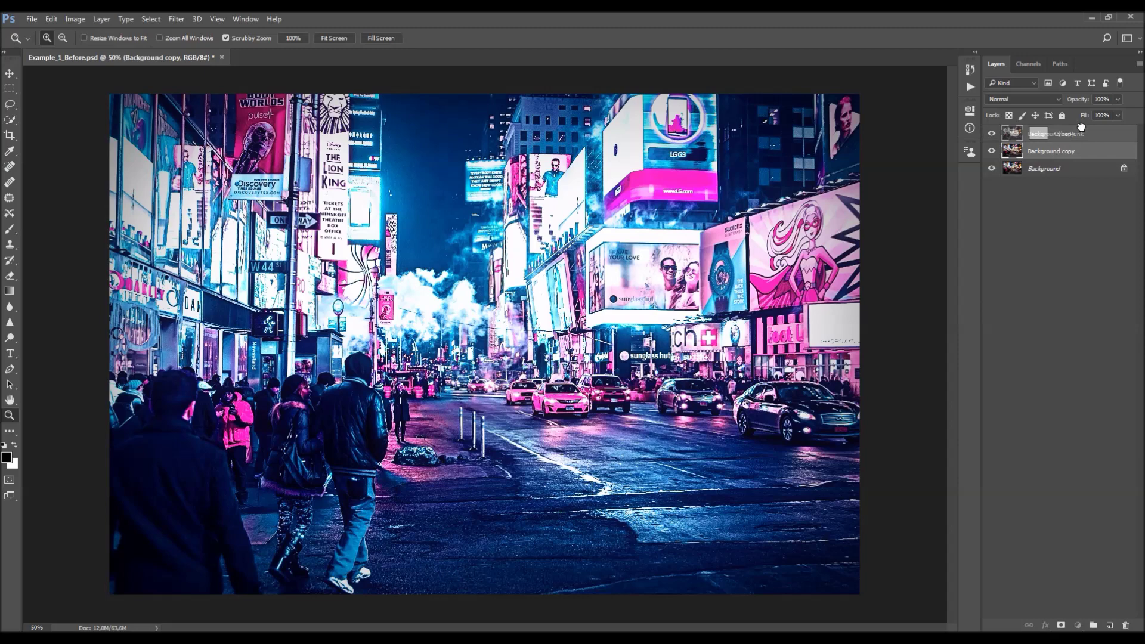
{"action": "left_click_drag", "start_coordinate": [1078, 153], "coordinate": [1067, 128]}
Step: Hide the Background copy layer at 50% view to compare the original photo with the CyberPunk result
{"action": "key", "text": "ctrl+plus"}
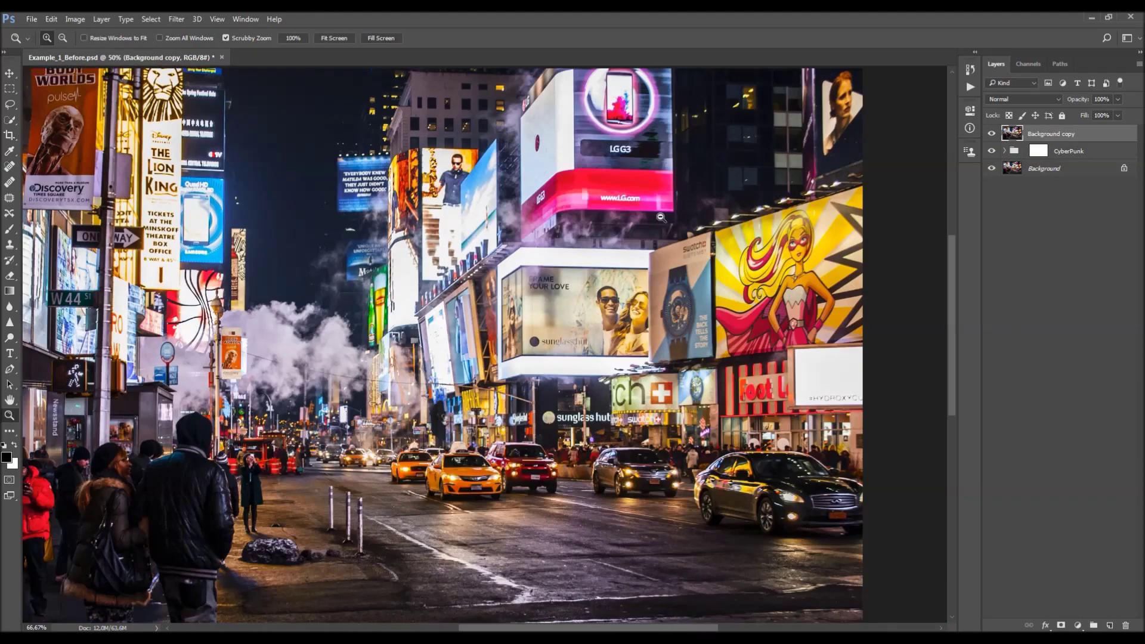
{"action": "key", "text": "ctrl+minus"}
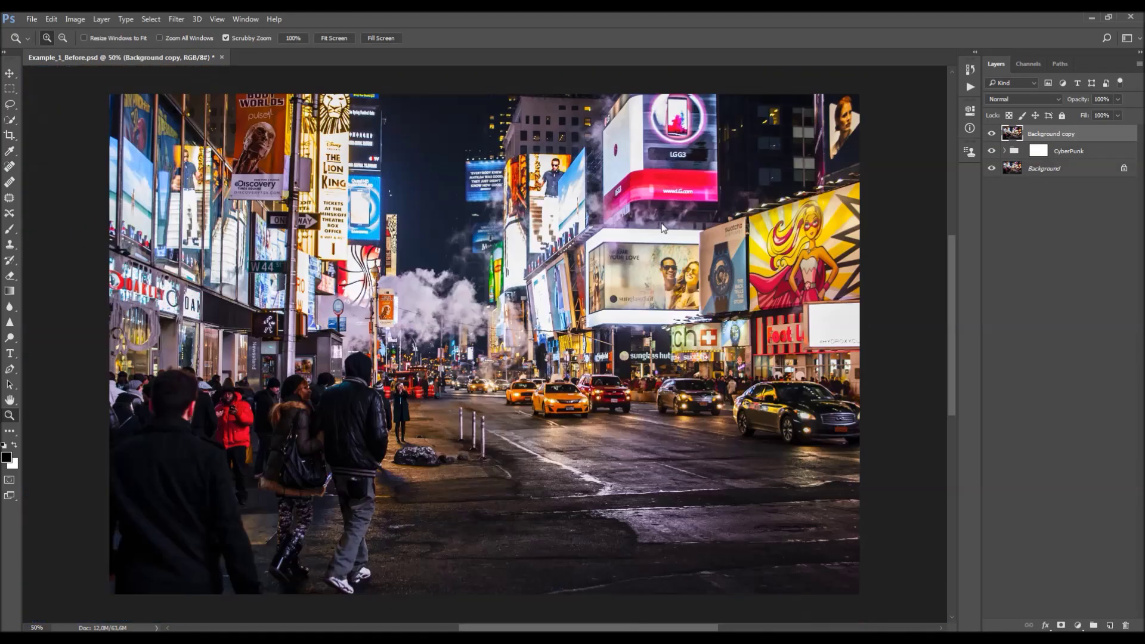
{"action": "right_click", "coordinate": [662, 226]}
{"action": "key", "text": "Escape"}
{"action": "key", "text": "v"}
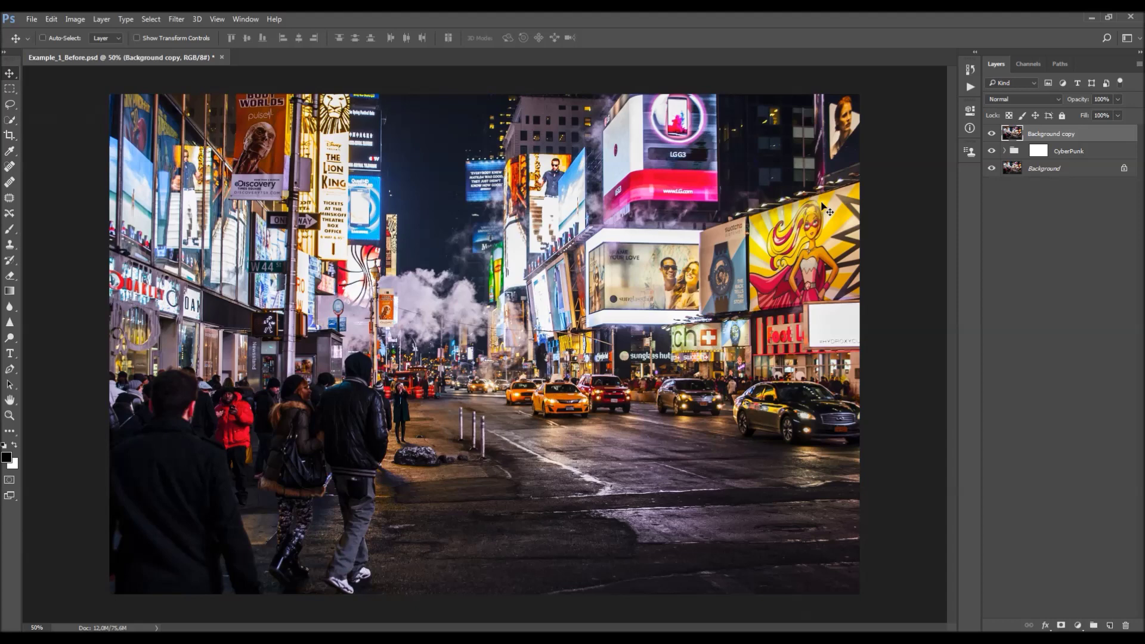
{"action": "left_click", "coordinate": [992, 134]}
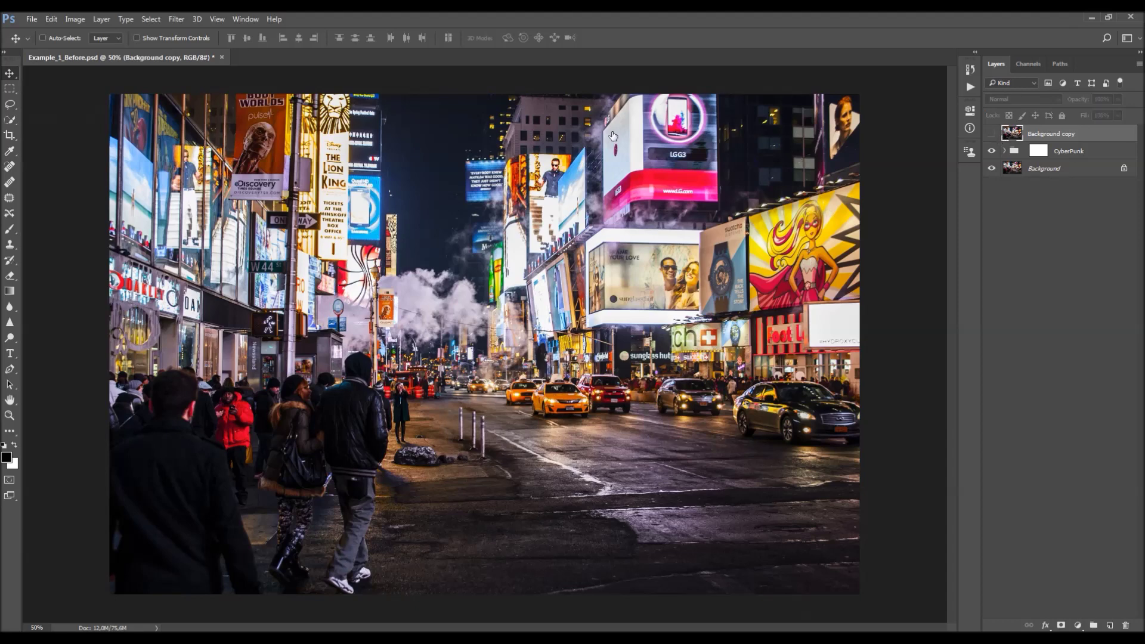